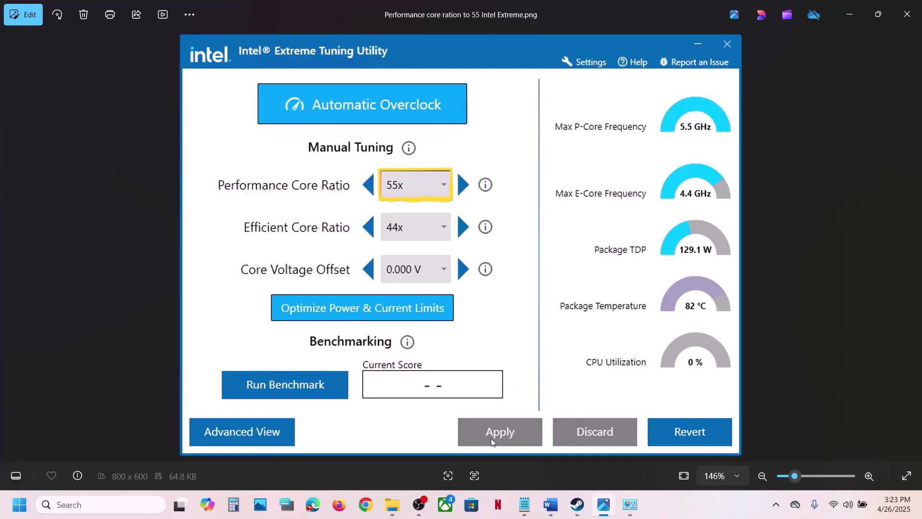
# Switch to the Word troubleshooting guide and highlight the Step 6 text "Verify the game files"
pyautogui.click(567, 504)
pyautogui.click(565, 505)
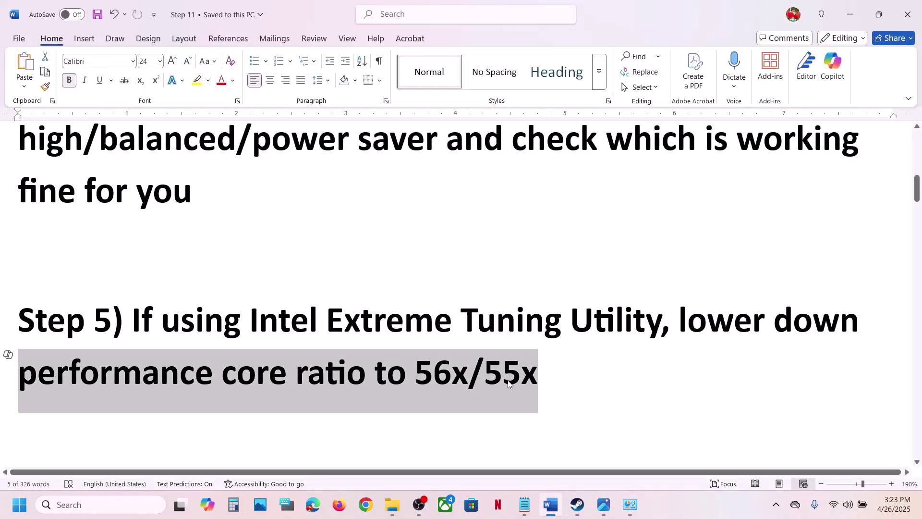
pyautogui.scroll(-3, 508, 383)
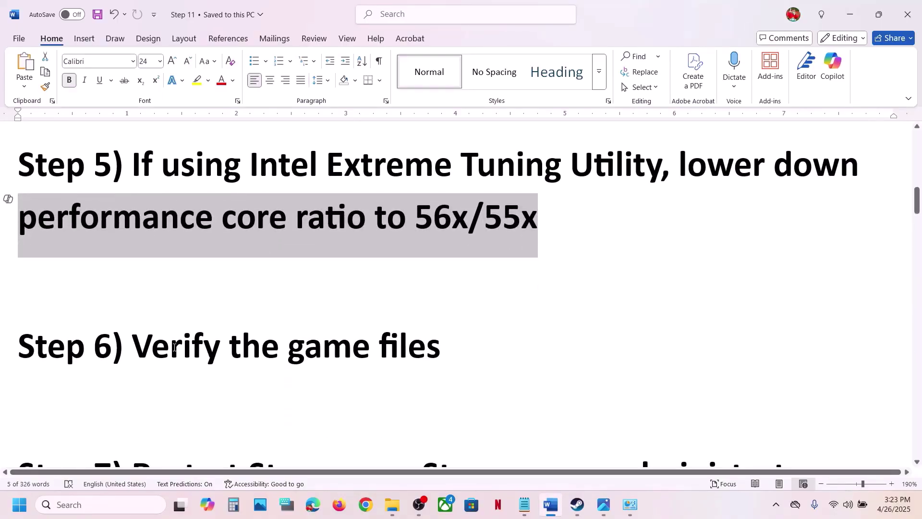
pyautogui.moveTo(175, 347); pyautogui.dragTo(429, 353)
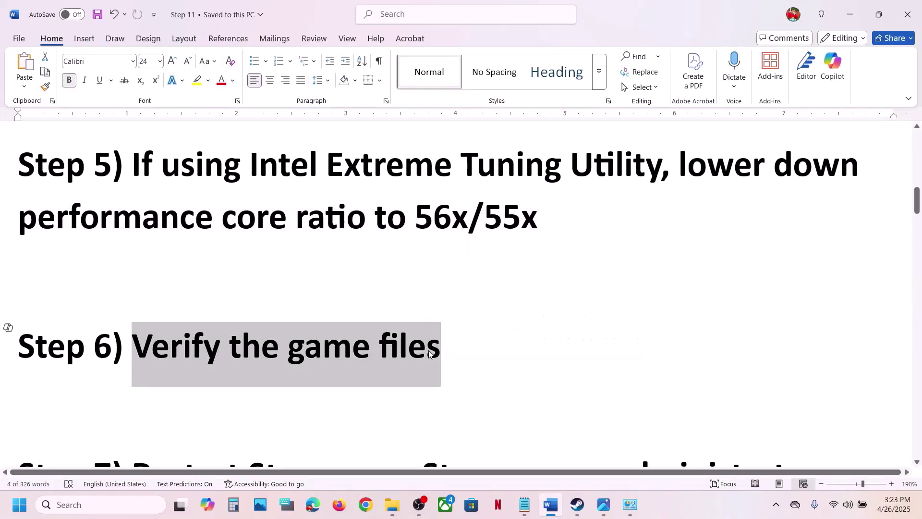
# Switch to Steam, verify the integrity of the Clair Obscur: Expedition 33 game files, and close the game's properties
pyautogui.click(568, 510)
pyautogui.press('super')
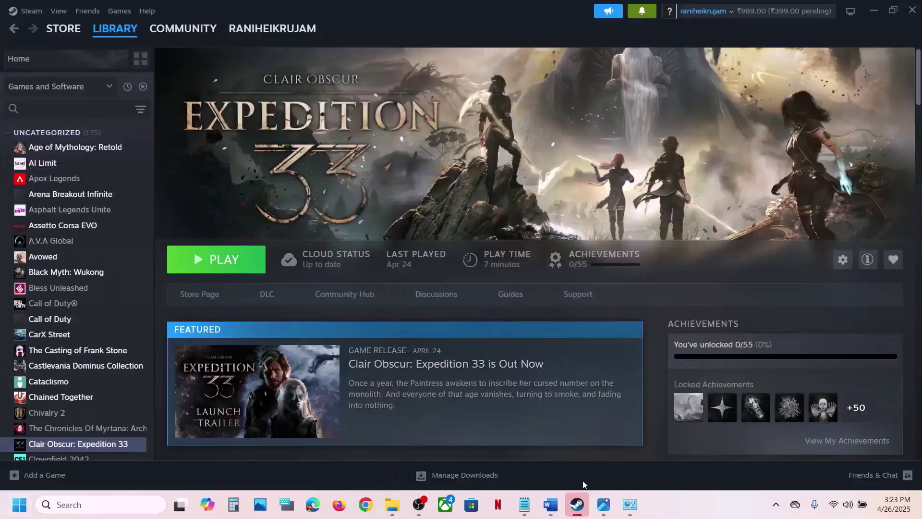
pyautogui.rightClick(55, 443)
pyautogui.click(105, 427)
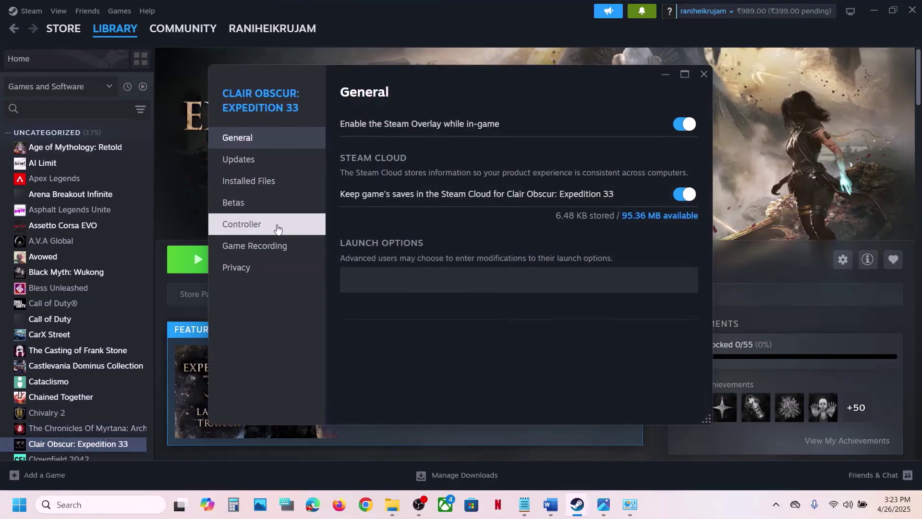
pyautogui.click(267, 192)
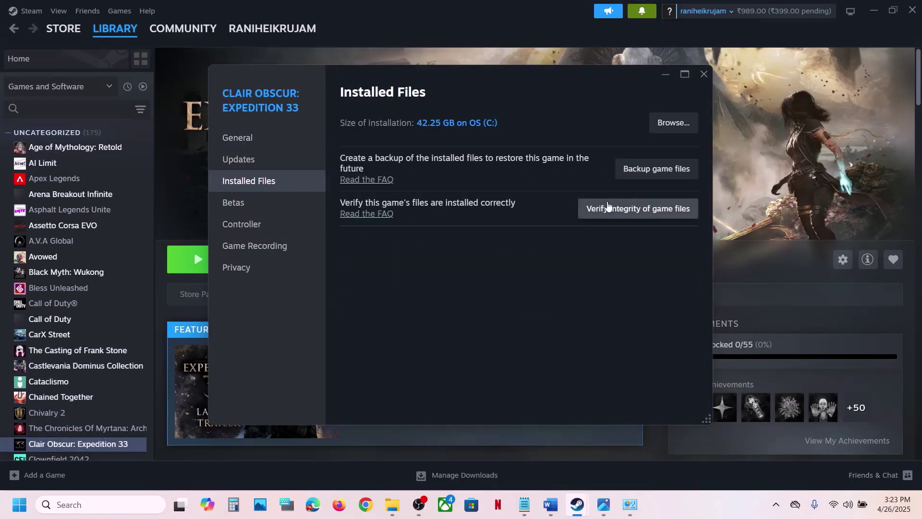
pyautogui.click(646, 217)
pyautogui.click(706, 81)
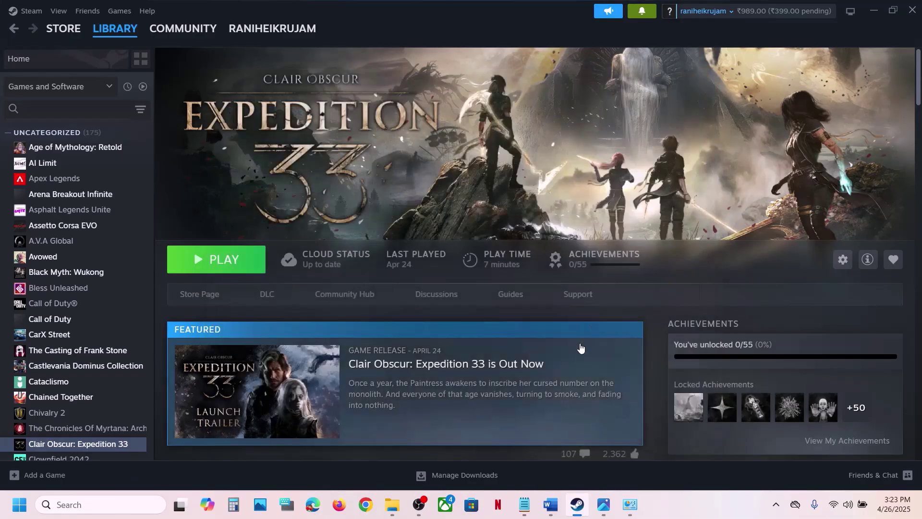
# Return to the Word guide and highlight the word "Restart" in Step 7
pyautogui.click(550, 505)
pyautogui.scroll(-3, 425, 351)
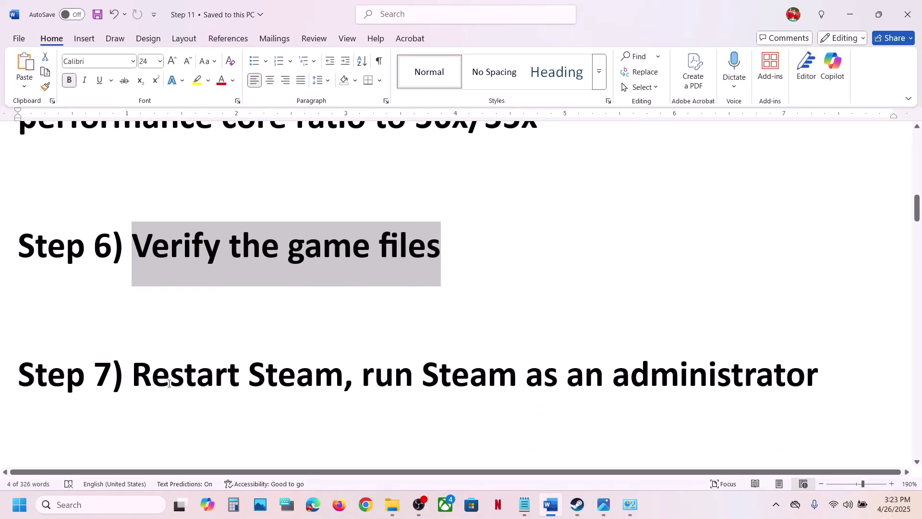
pyautogui.doubleClick(169, 383)
# Switch to Steam, look at its Exit option, and search Windows for "steam" to view its Run as administrator option
pyautogui.click(577, 505)
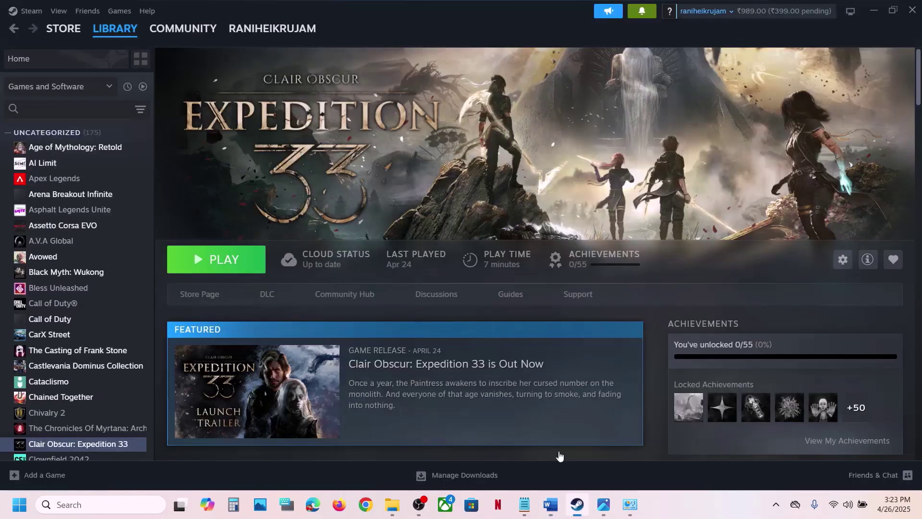
pyautogui.click(19, 12)
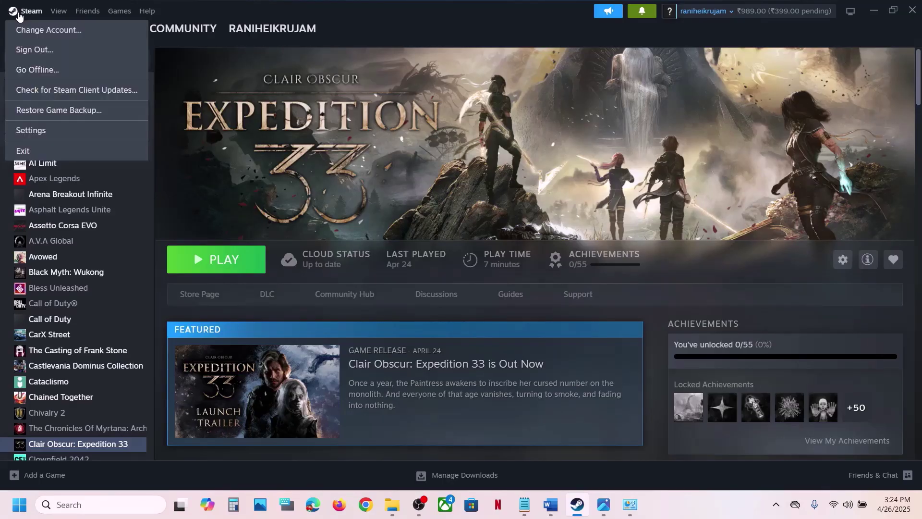
pyautogui.click(256, 146)
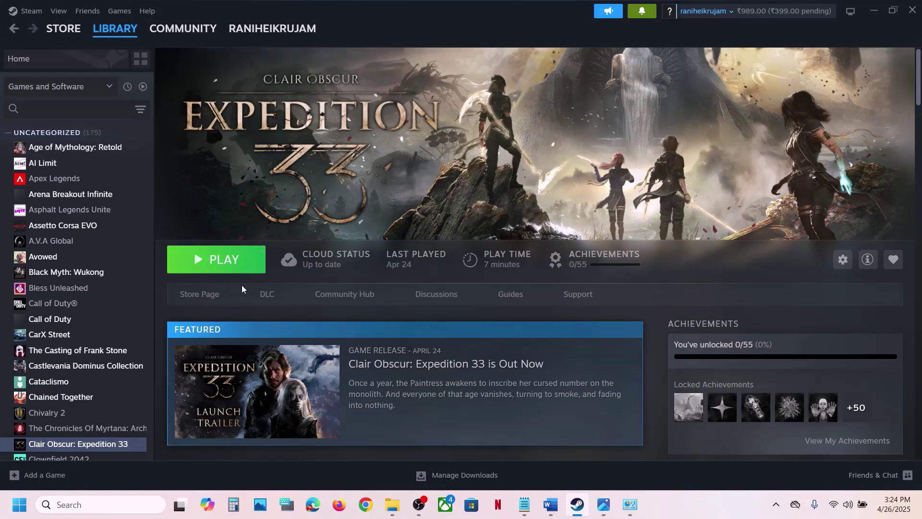
pyautogui.click(89, 504)
pyautogui.write('steam')
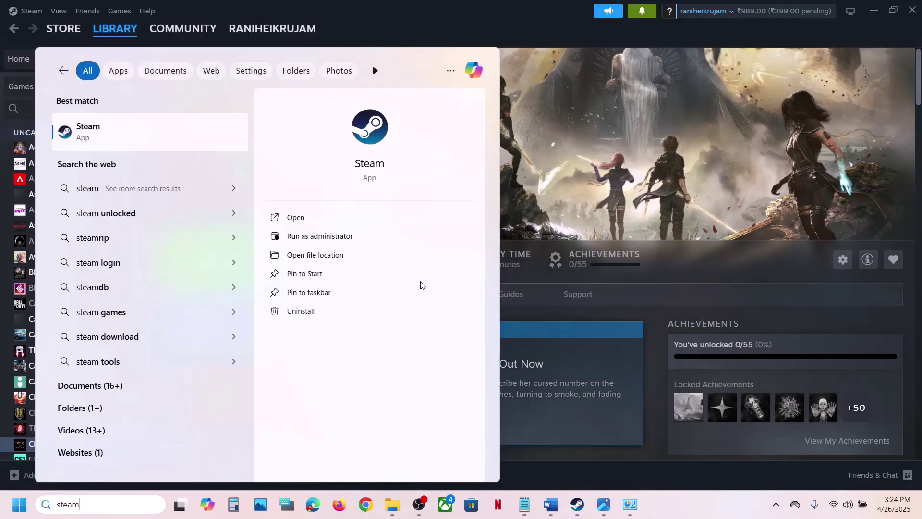
pyautogui.click(595, 33)
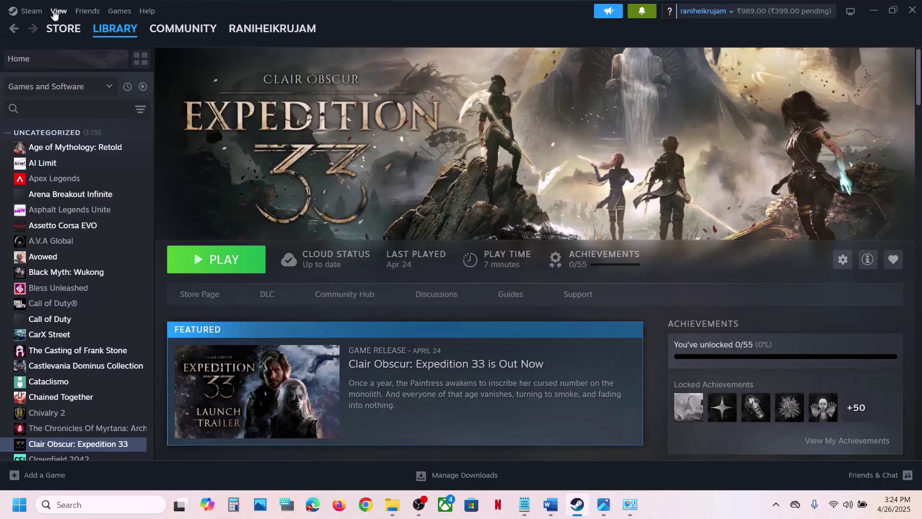
pyautogui.click(33, 12)
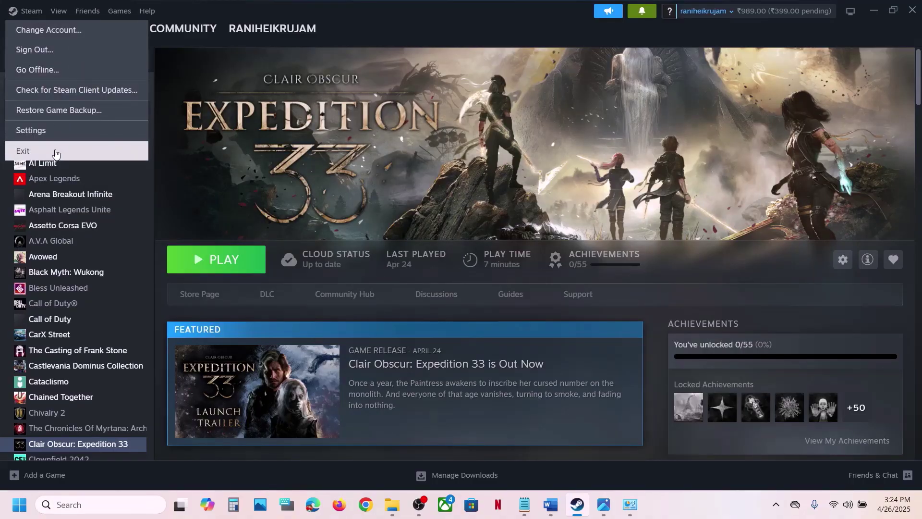
pyautogui.click(69, 511)
pyautogui.write('steam')
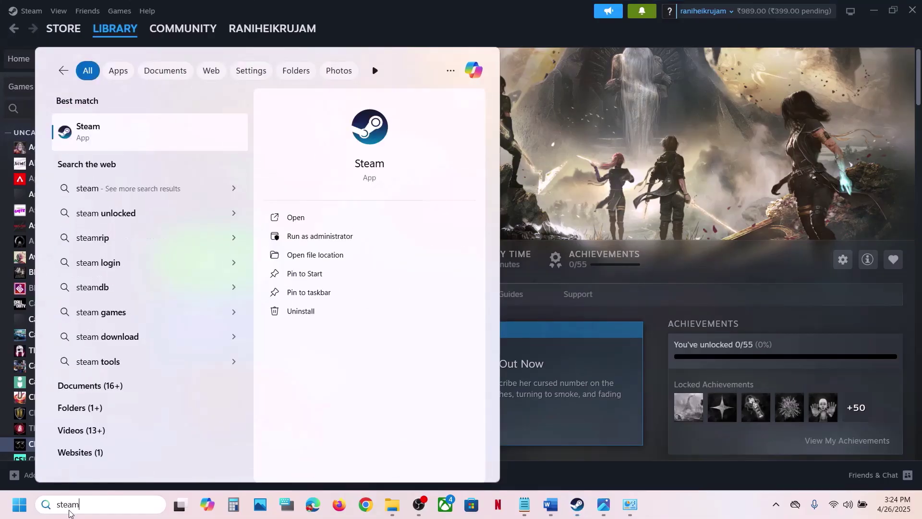
pyautogui.rightClick(133, 134)
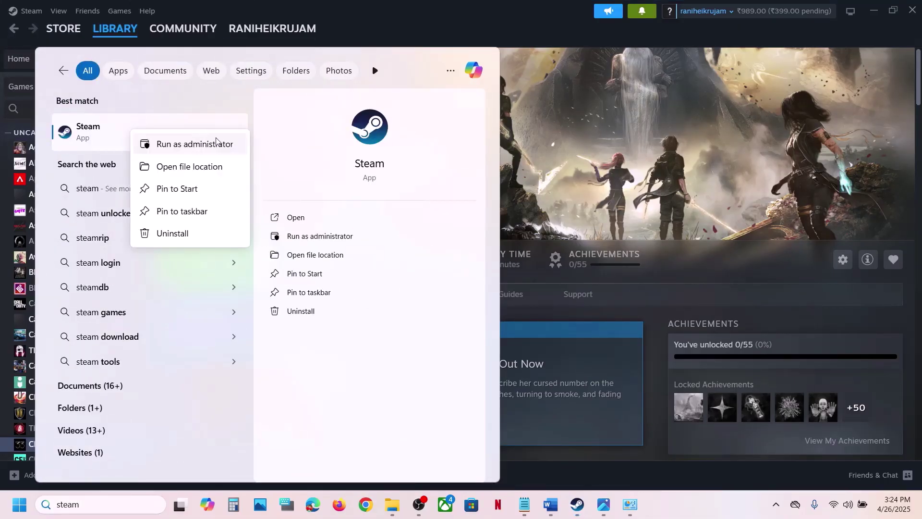
pyautogui.click(569, 145)
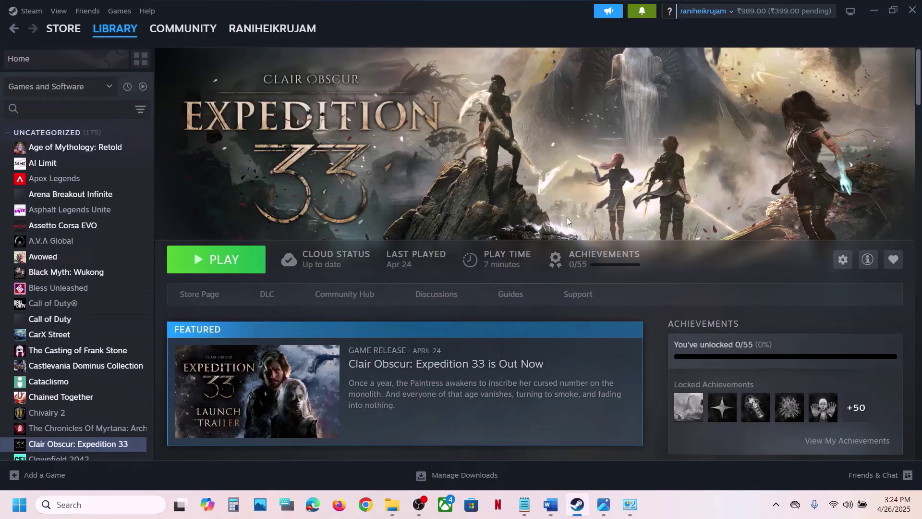
# Return to the Word guide and highlight the Step 8 text on allowing the game exe through antivirus and Windows Security
pyautogui.click(551, 505)
pyautogui.scroll(-3, 482, 331)
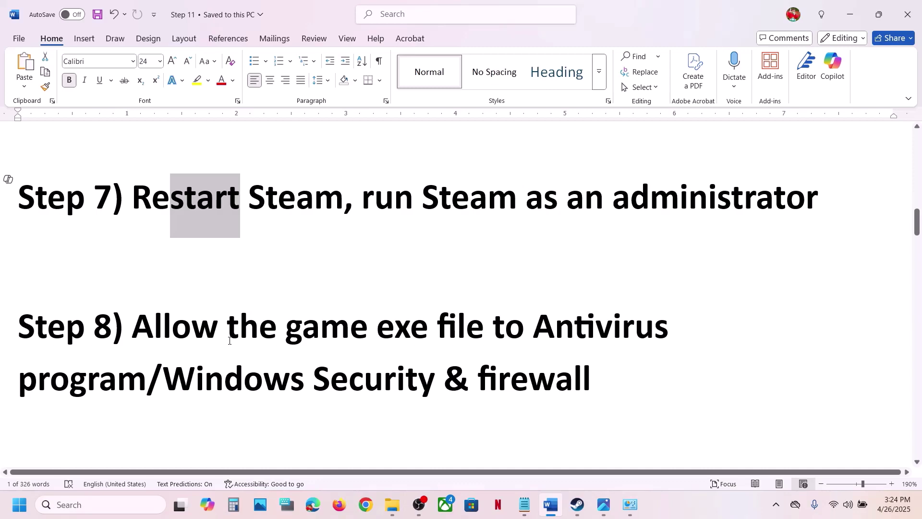
pyautogui.moveTo(147, 327); pyautogui.dragTo(151, 385)
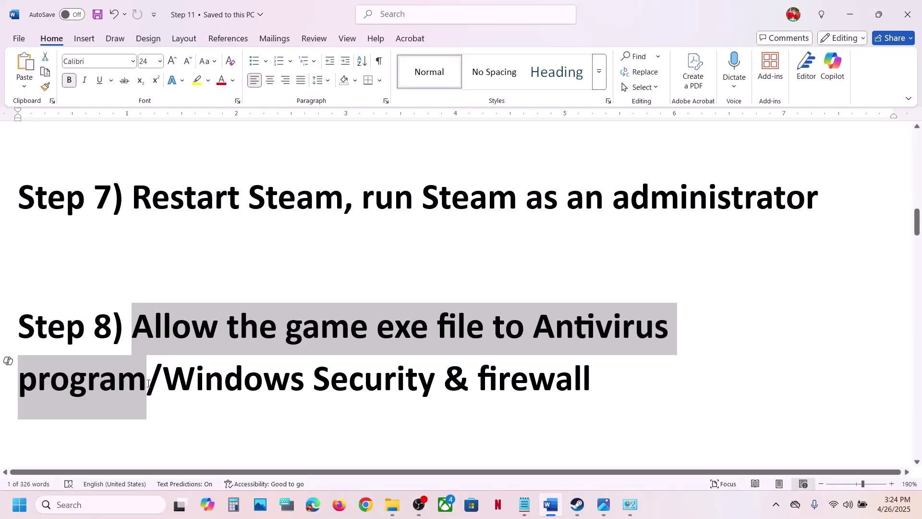
pyautogui.click(163, 384)
pyautogui.moveTo(162, 384); pyautogui.dragTo(136, 337)
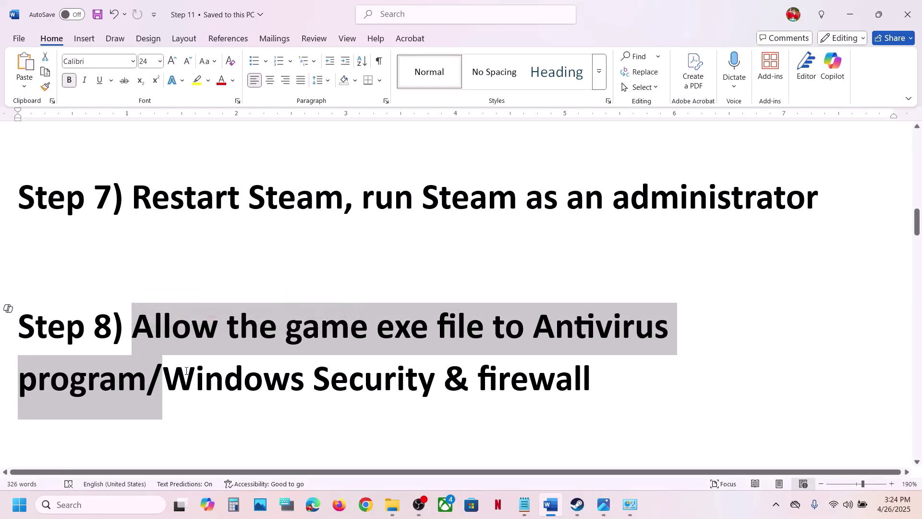
pyautogui.moveTo(186, 371); pyautogui.dragTo(563, 369)
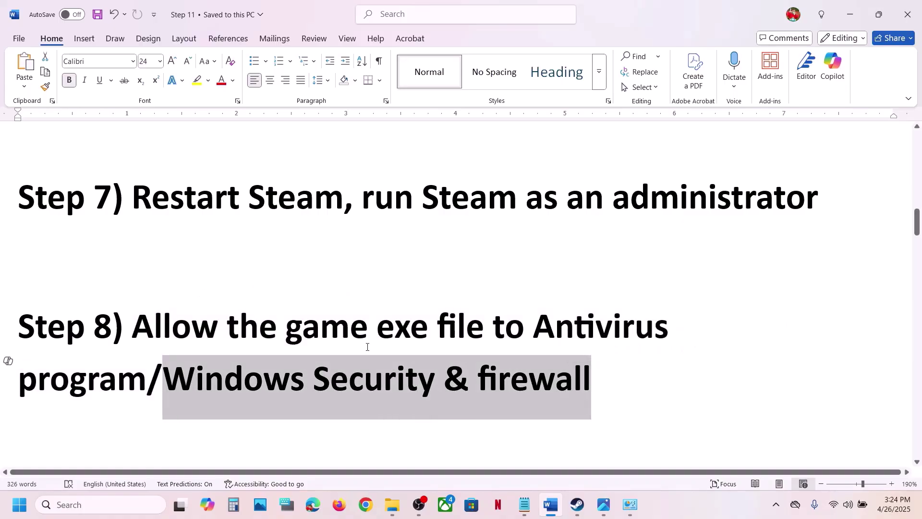
pyautogui.moveTo(136, 330); pyautogui.dragTo(150, 368)
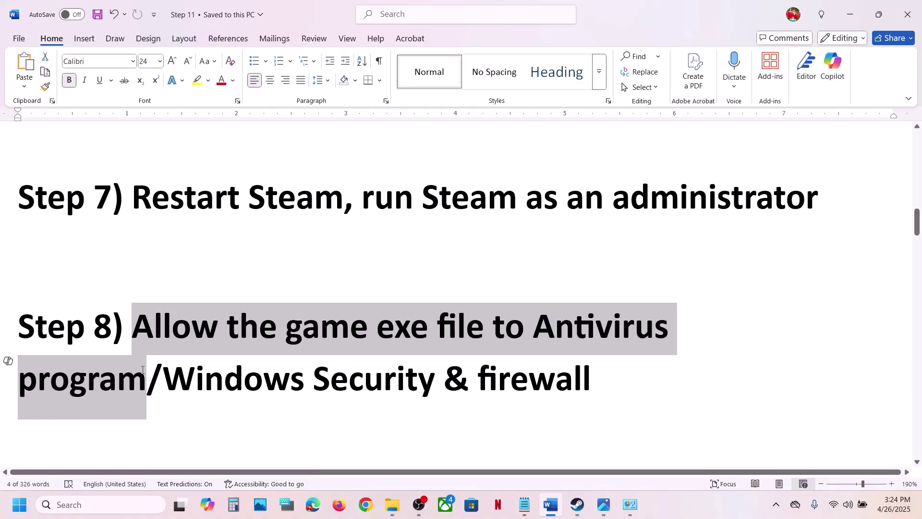
pyautogui.moveTo(164, 380); pyautogui.dragTo(372, 379)
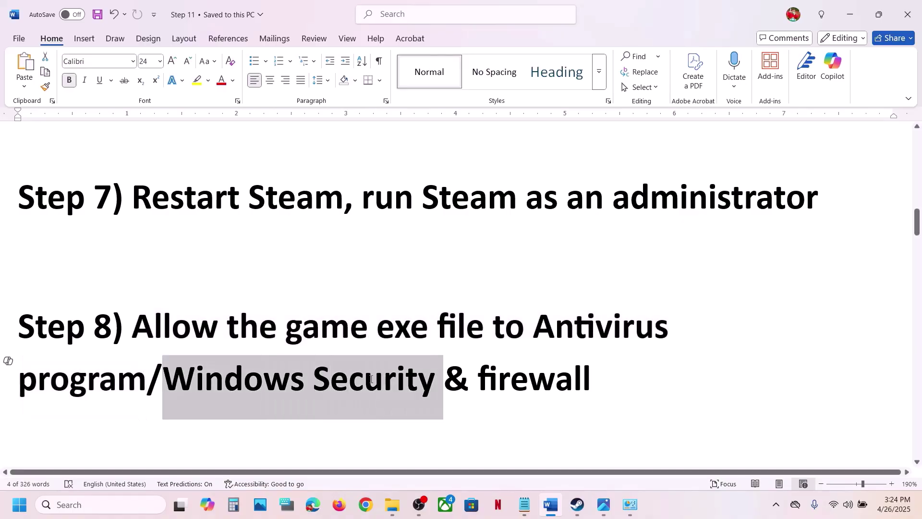
# Open Windows Security's ransomware protection from Windows Settings and go to the apps allowed through Controlled folder access
pyautogui.press('super+i')
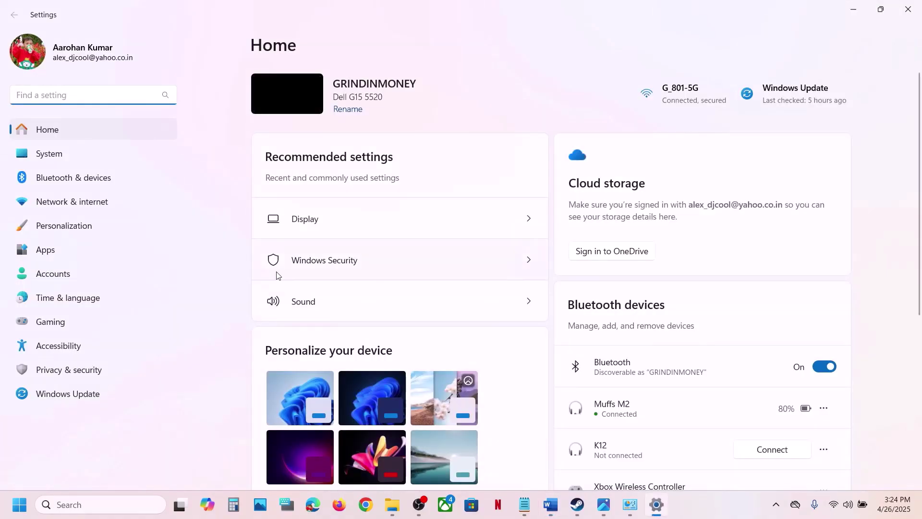
pyautogui.click(79, 369)
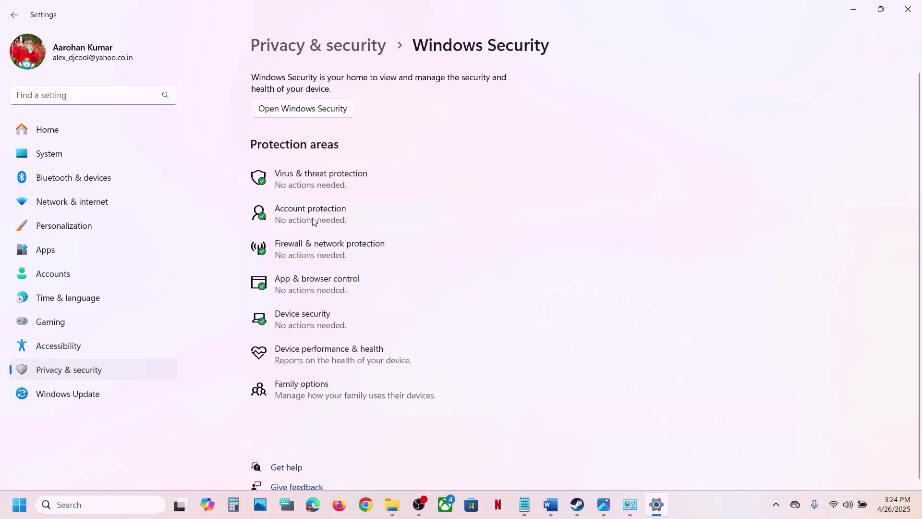
pyautogui.click(339, 188)
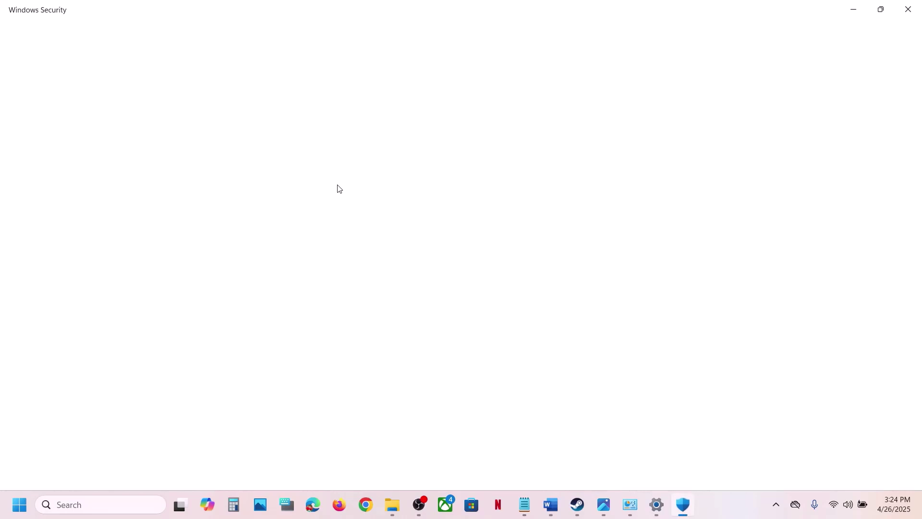
pyautogui.scroll(-3, 338, 188)
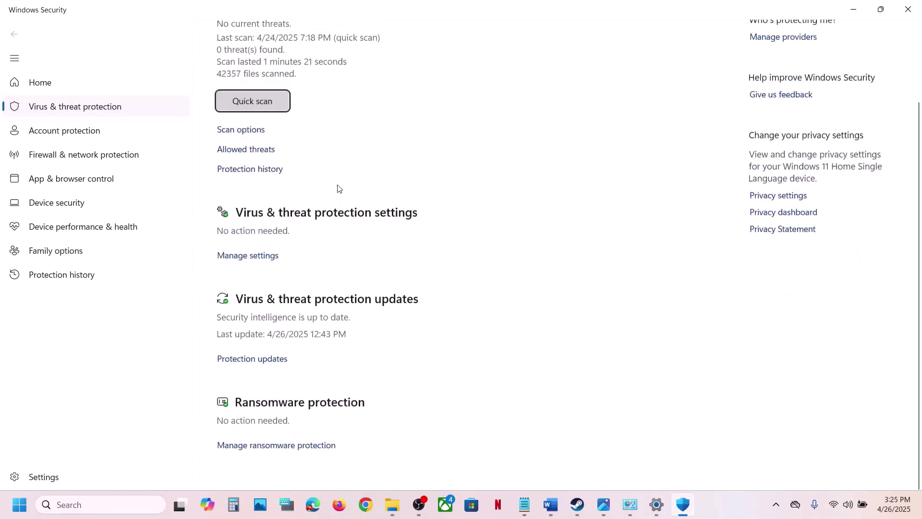
pyautogui.click(278, 445)
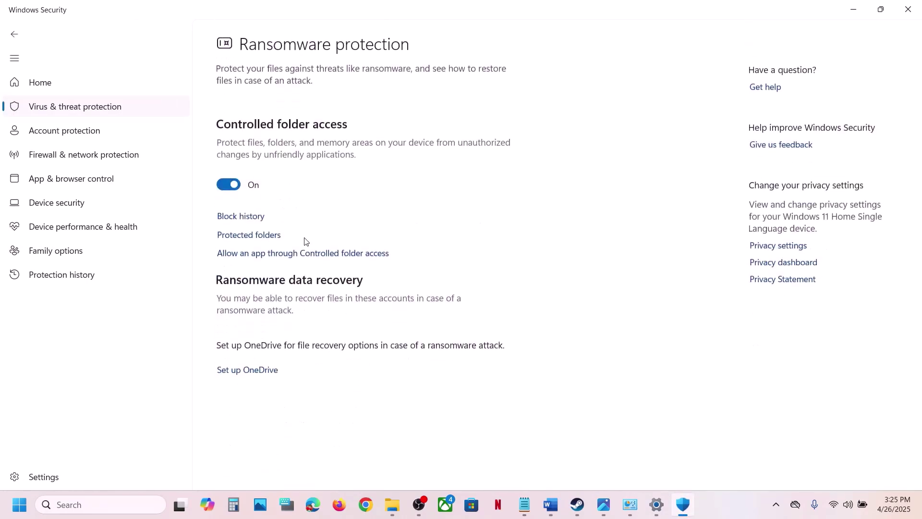
pyautogui.click(295, 254)
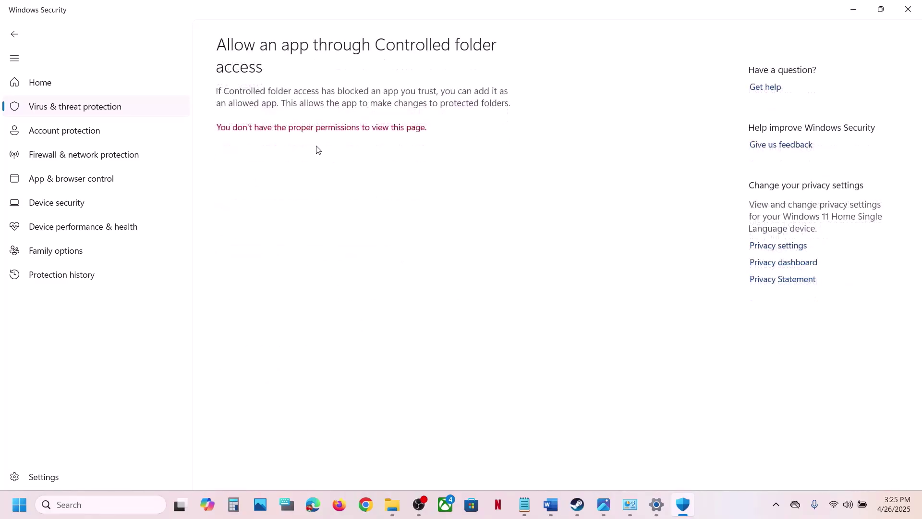
# Add Expedition33_Steam from the Expedition 33 install folder as an app allowed through Controlled folder access
pyautogui.click(305, 144)
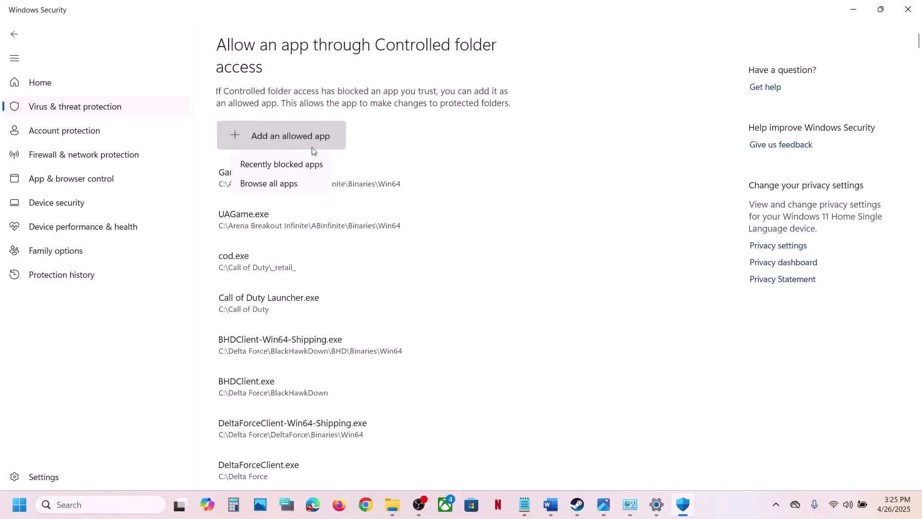
pyautogui.click(311, 183)
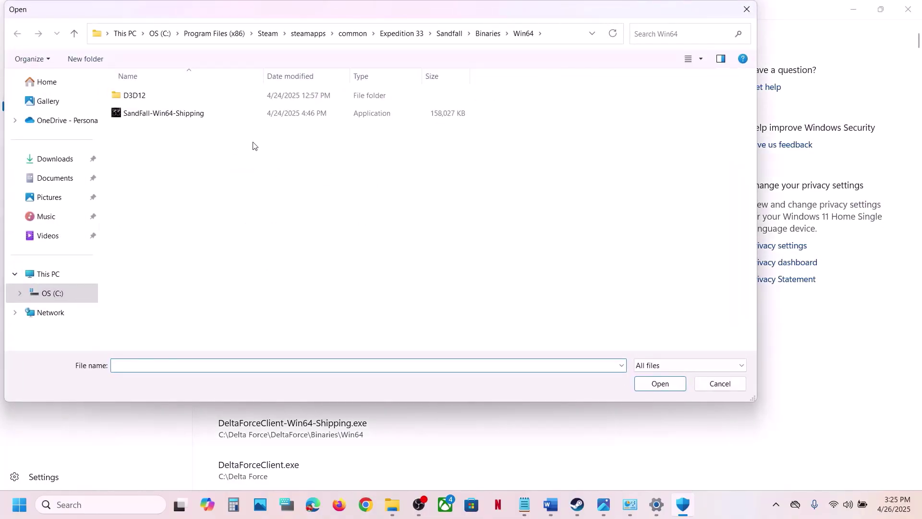
pyautogui.click(390, 33)
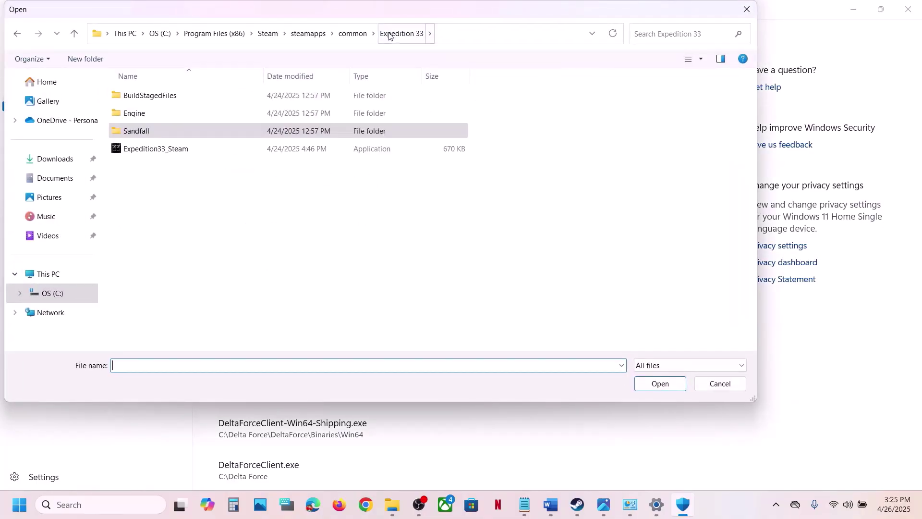
pyautogui.click(455, 33)
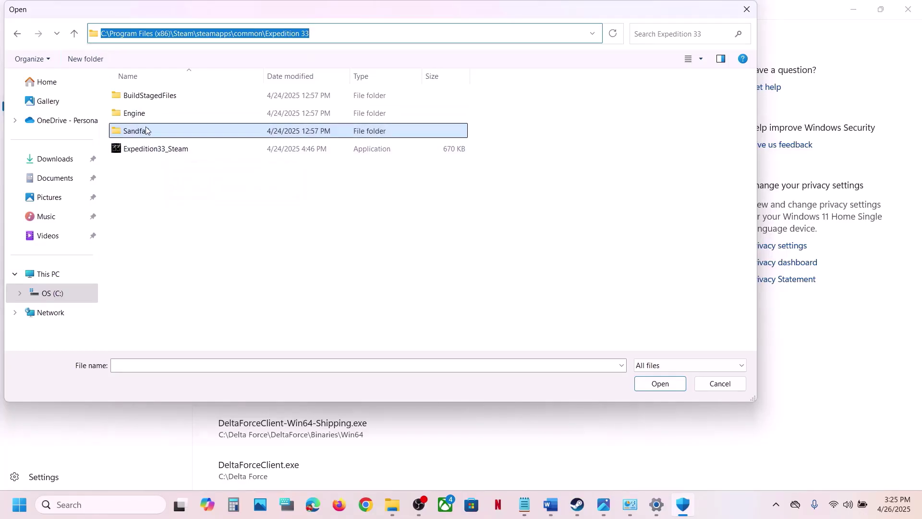
pyautogui.click(141, 148)
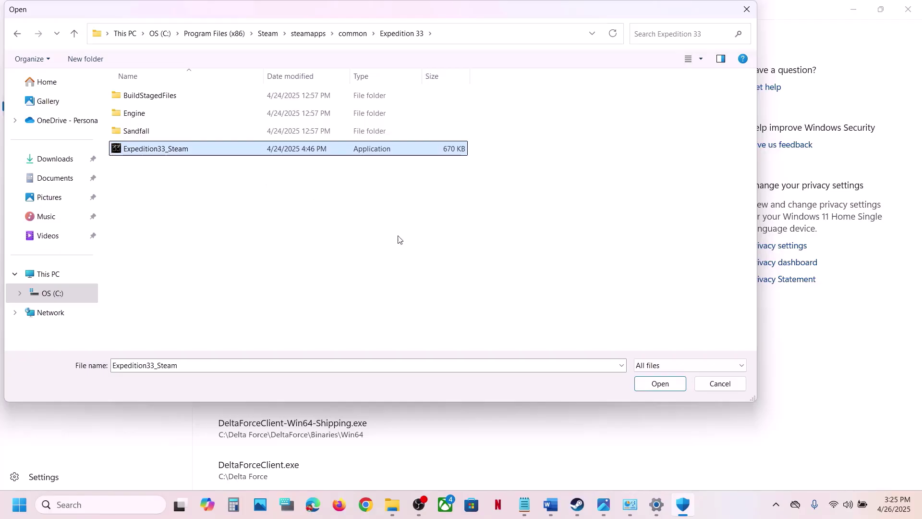
pyautogui.click(638, 382)
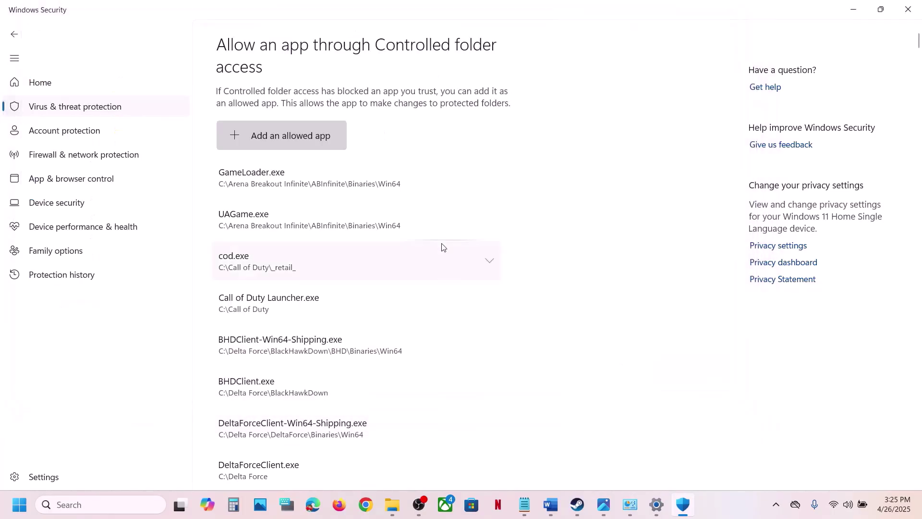
# Add SandFall-Win64-Shipping from Expedition 33's Sandfall\Binaries\Win64 folder as an app allowed through Controlled folder access
pyautogui.click(288, 145)
pyautogui.click(291, 188)
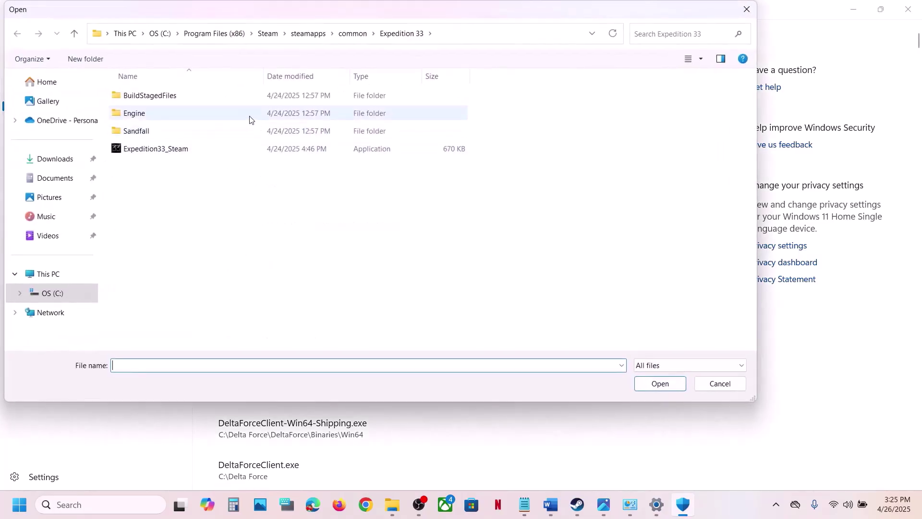
pyautogui.click(149, 136)
pyautogui.doubleClick(165, 136)
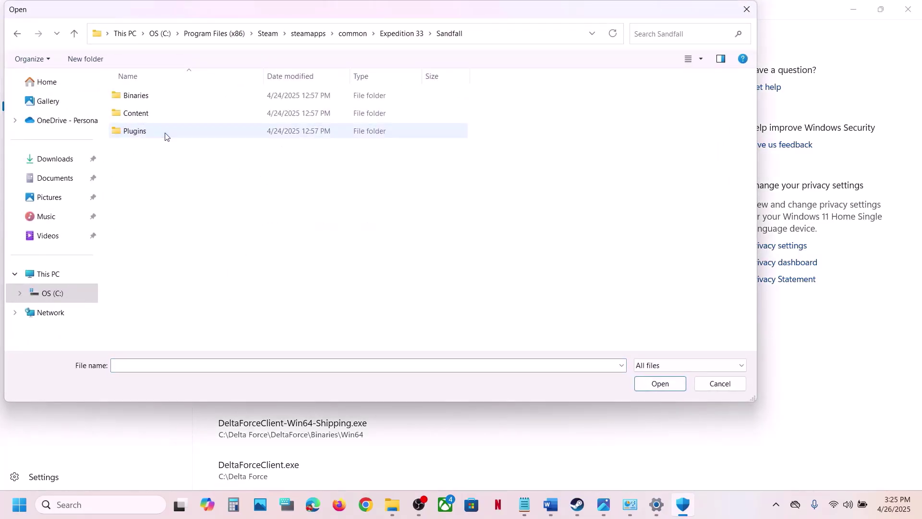
pyautogui.doubleClick(150, 95)
pyautogui.click(150, 95)
pyautogui.doubleClick(151, 95)
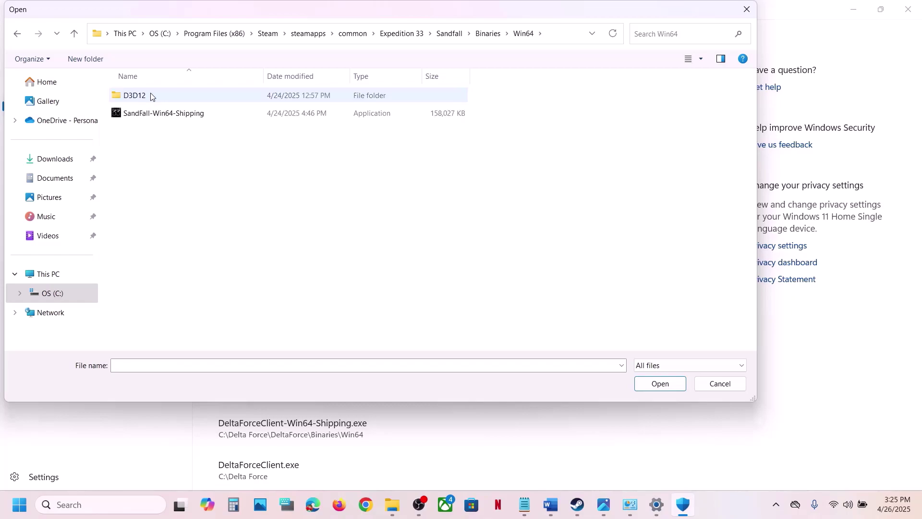
pyautogui.click(187, 114)
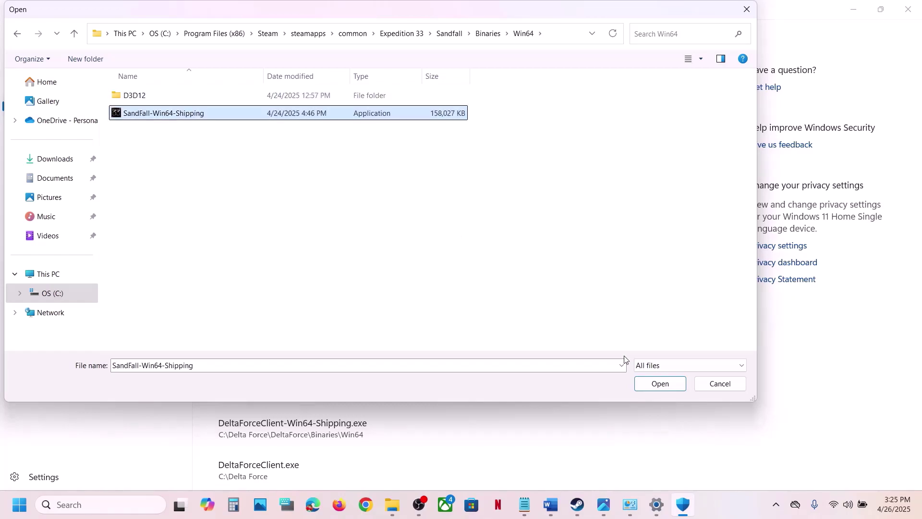
pyautogui.click(651, 387)
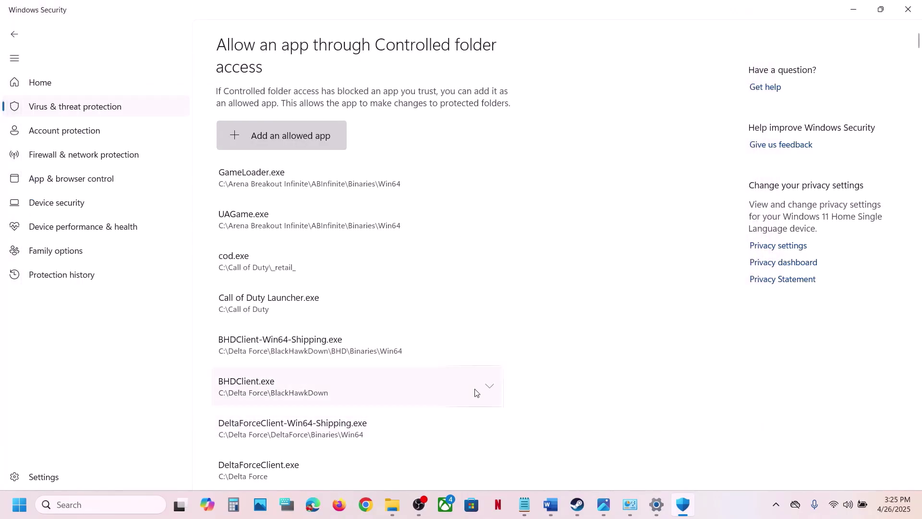
# Open Control Panel's Windows Defender Firewall list of allowed apps and unlock it for changes
pyautogui.click(129, 506)
pyautogui.write('contro')
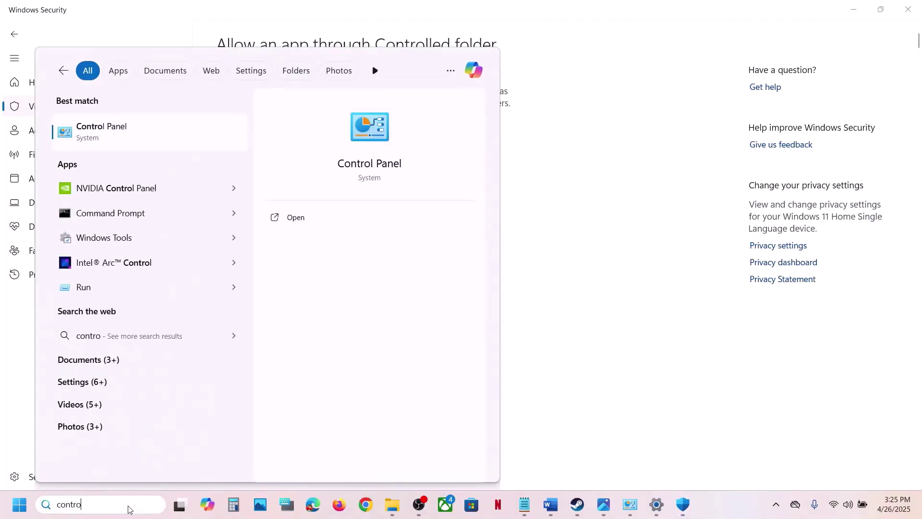
pyautogui.write('l')
pyautogui.press('Return')
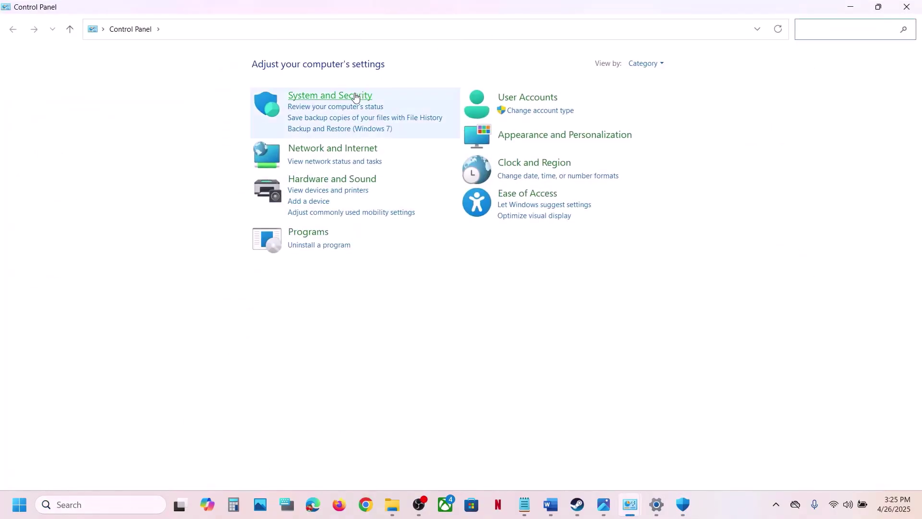
pyautogui.click(338, 97)
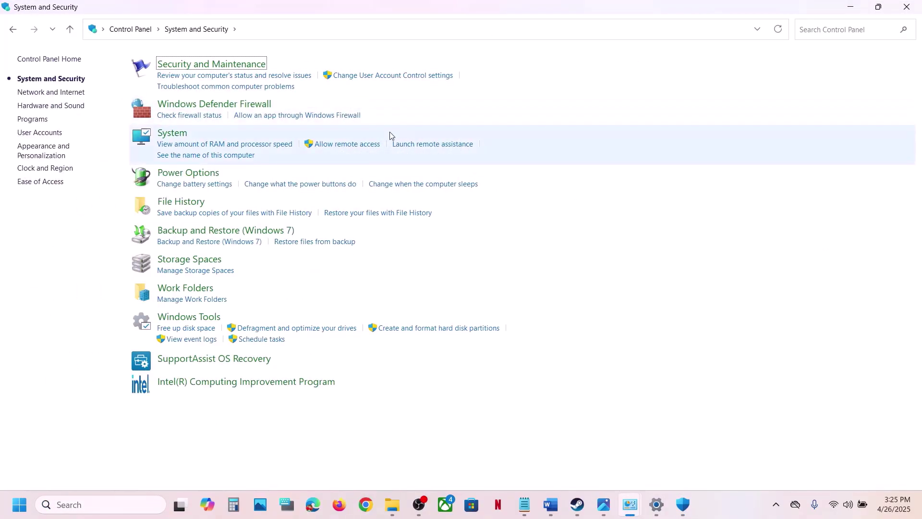
pyautogui.click(245, 107)
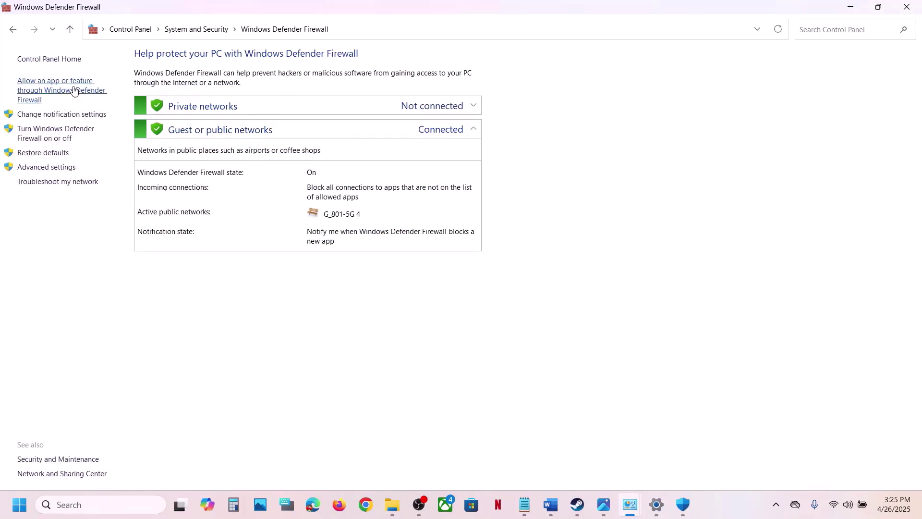
pyautogui.click(71, 96)
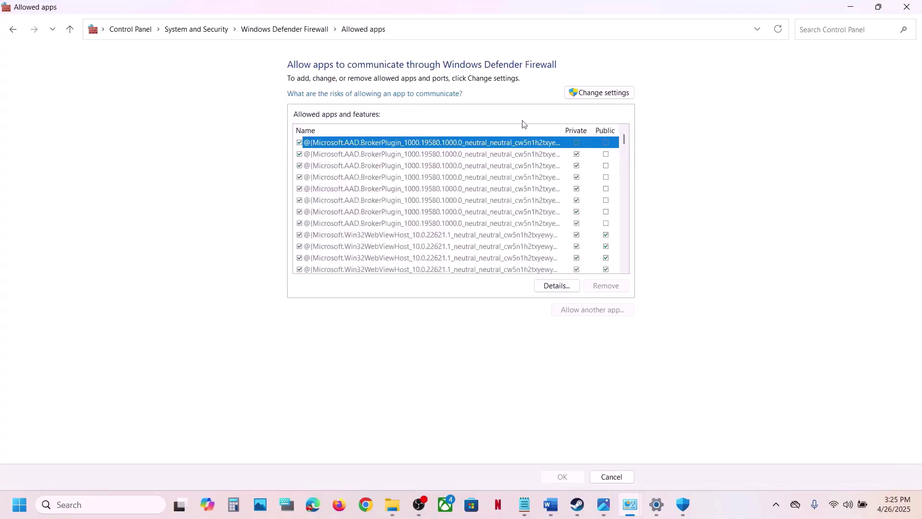
pyautogui.click(606, 92)
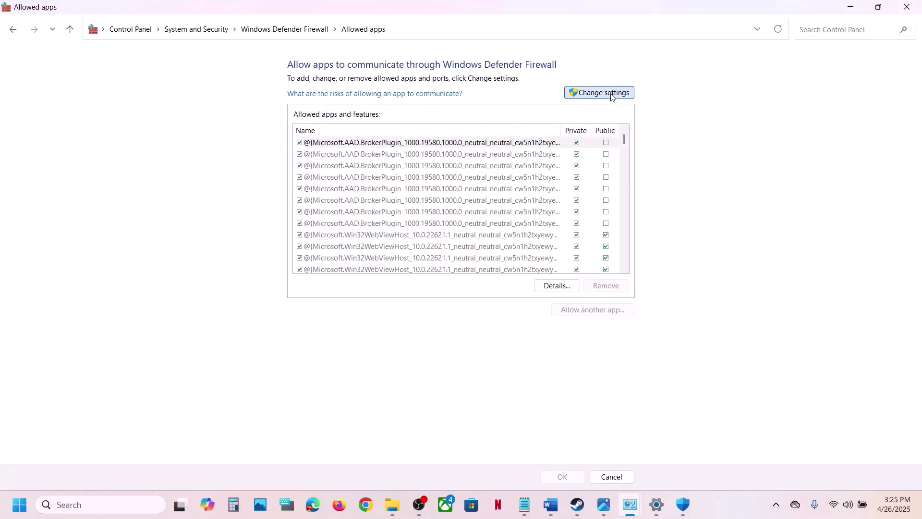
# Try to add SandFall-Win64-Shipping from Sandfall\Binaries\Win64 to the firewall's allowed apps
pyautogui.click(578, 311)
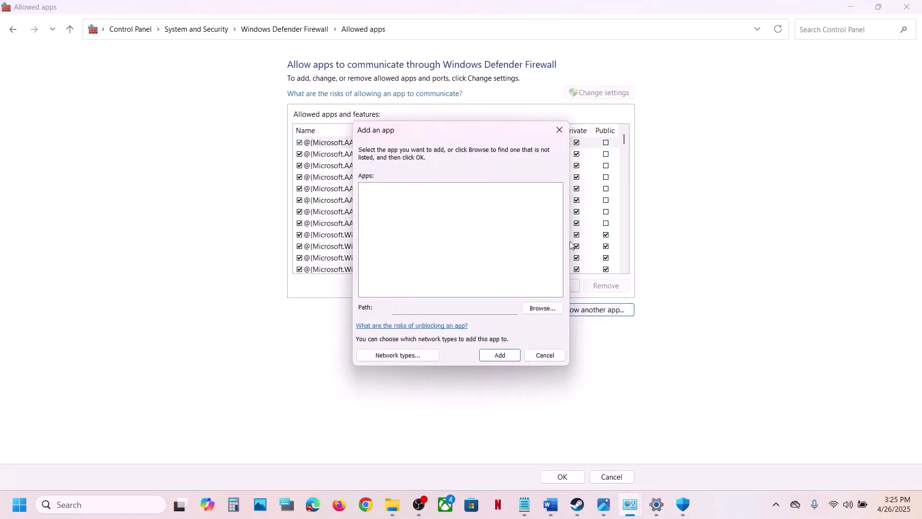
pyautogui.click(538, 307)
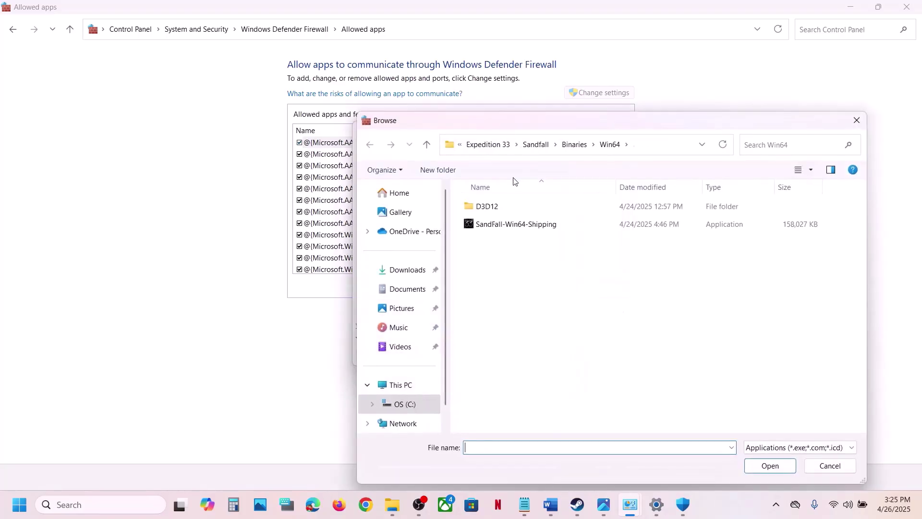
pyautogui.click(494, 145)
pyautogui.doubleClick(509, 248)
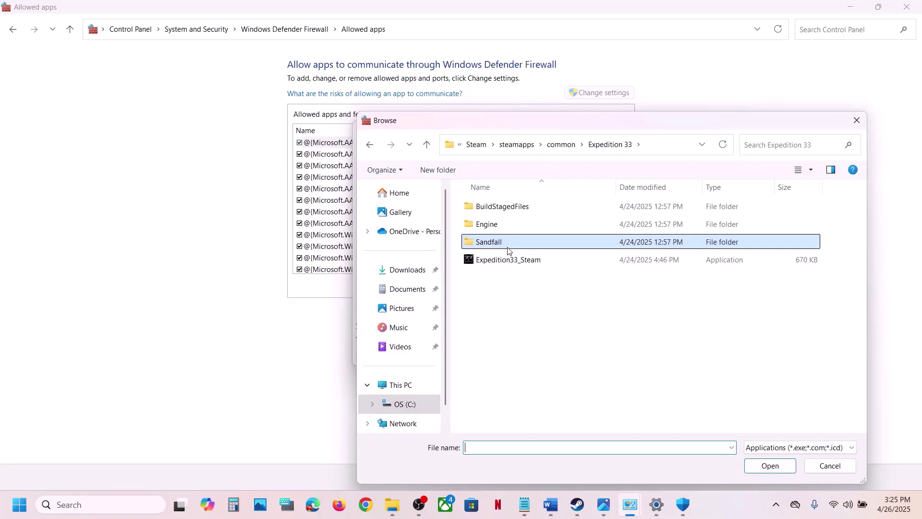
pyautogui.doubleClick(490, 208)
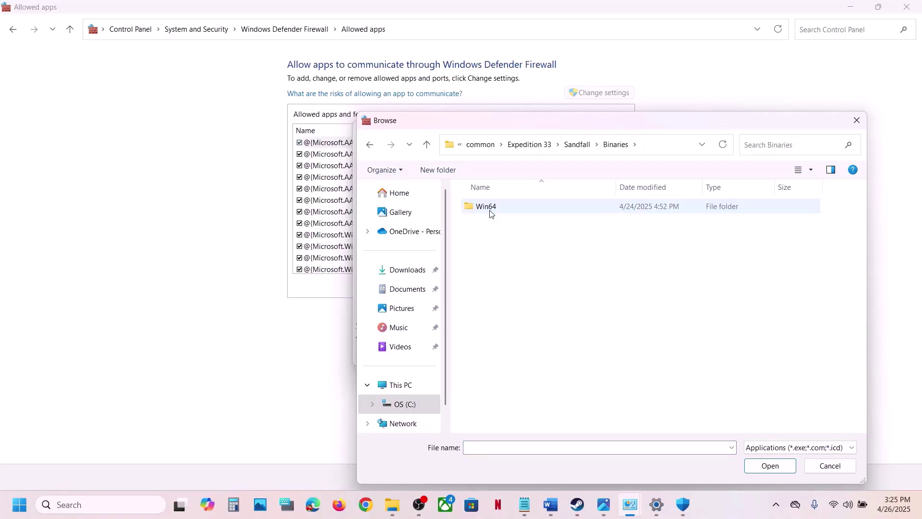
pyautogui.doubleClick(489, 210)
pyautogui.click(551, 228)
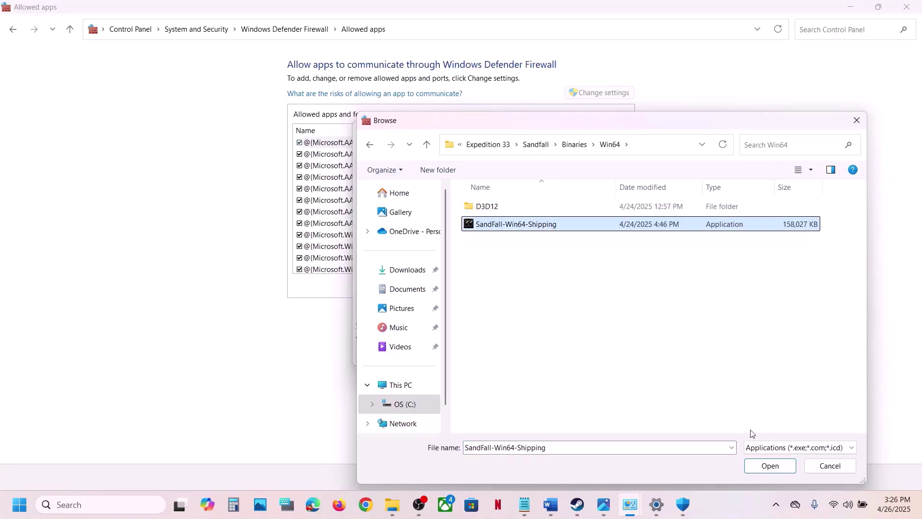
pyautogui.click(770, 465)
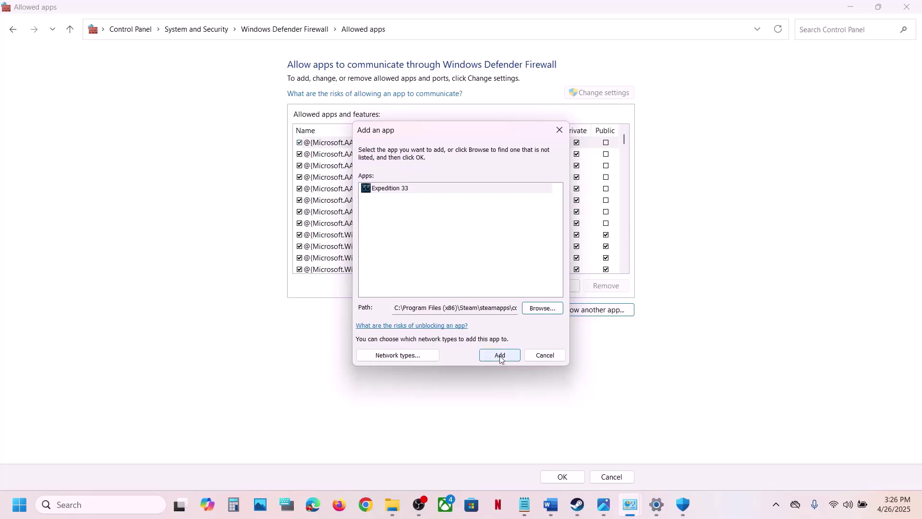
pyautogui.click(500, 356)
pyautogui.click(539, 295)
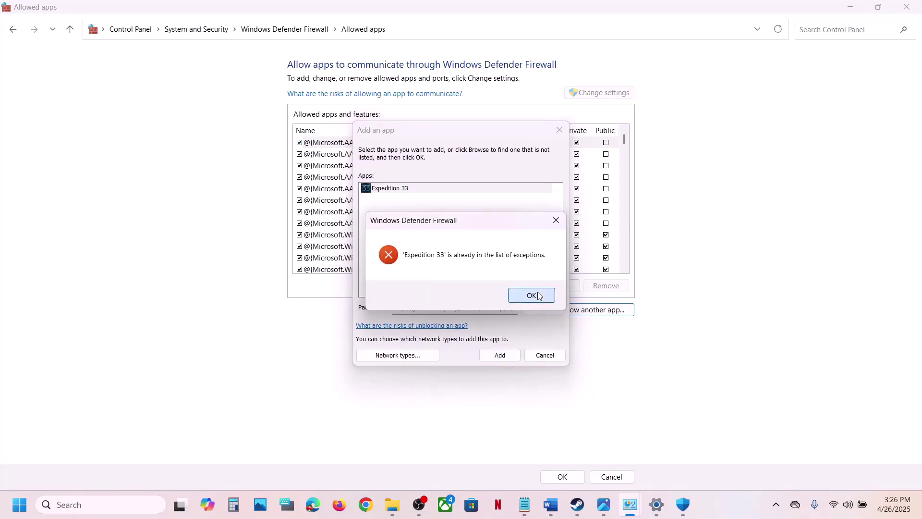
# Try to add Expedition33_Steam from the Expedition 33 folder to the firewall's allowed apps, and find Expedition 33 in the list
pyautogui.click(543, 307)
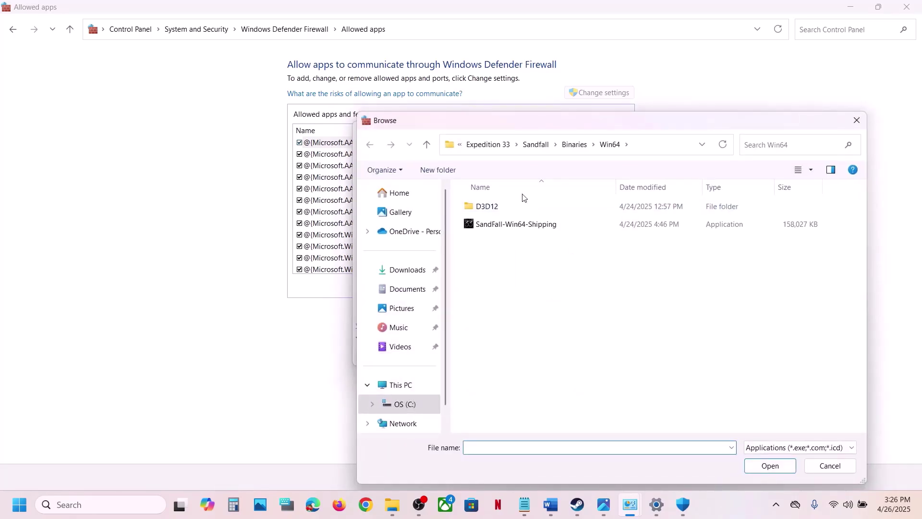
pyautogui.click(426, 144)
pyautogui.click(427, 143)
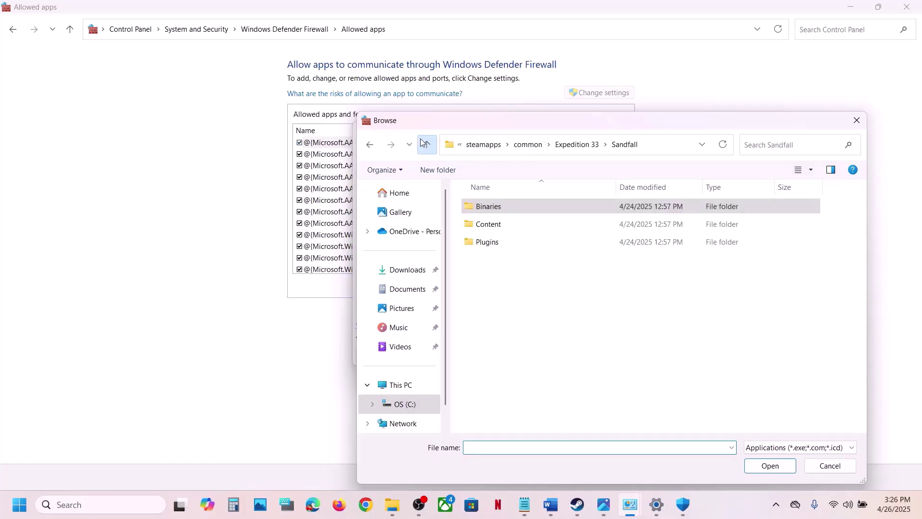
pyautogui.click(426, 143)
pyautogui.click(499, 267)
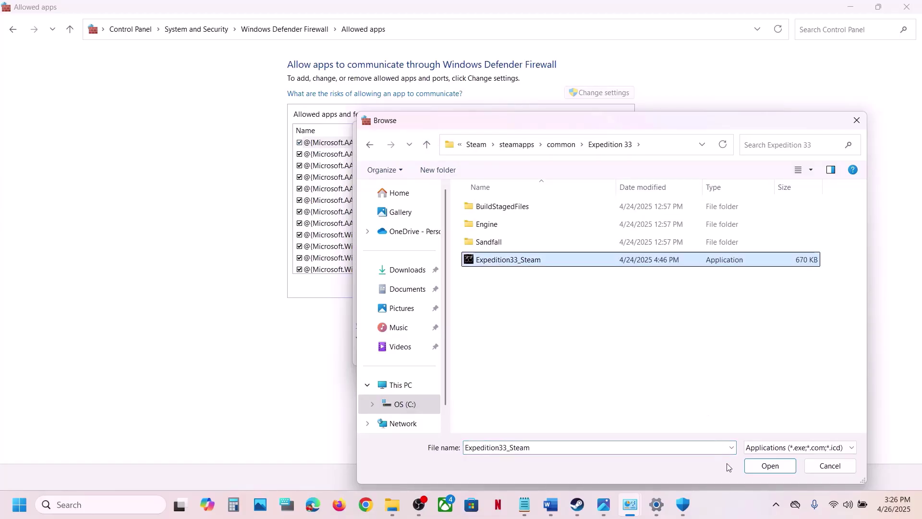
pyautogui.click(764, 467)
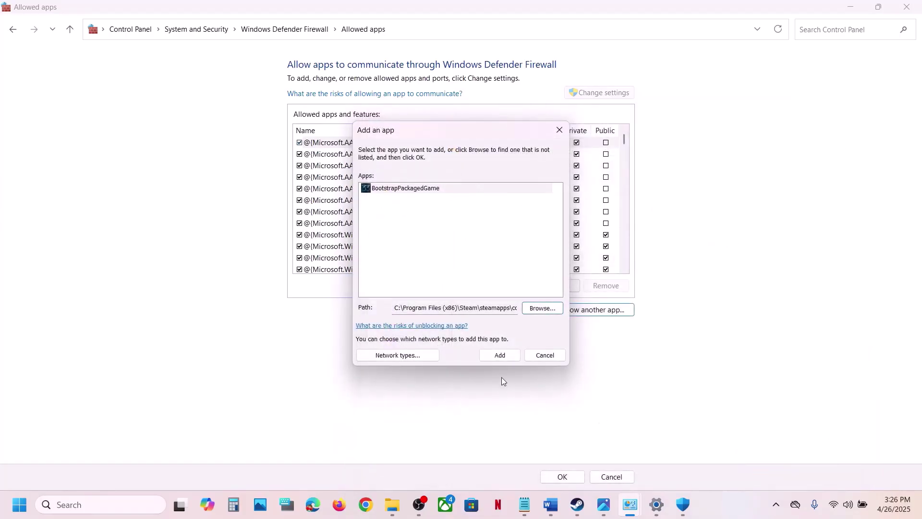
pyautogui.click(498, 356)
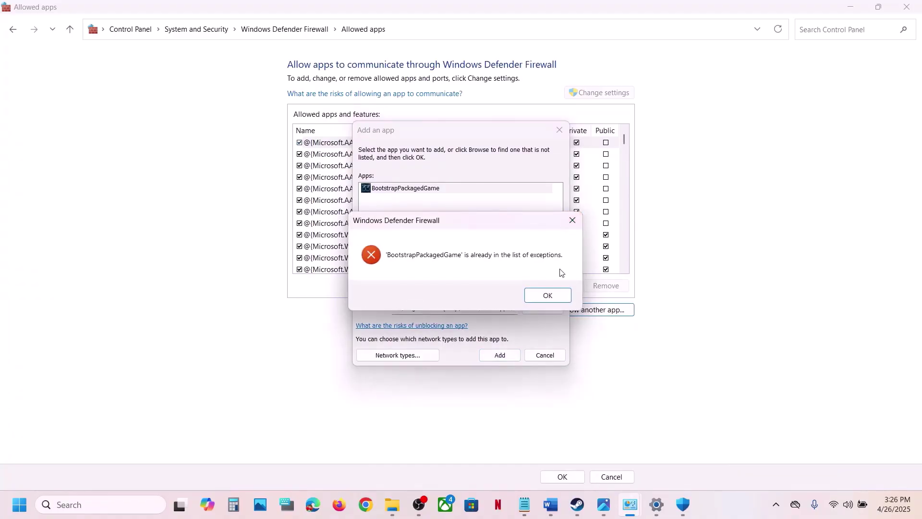
pyautogui.click(547, 294)
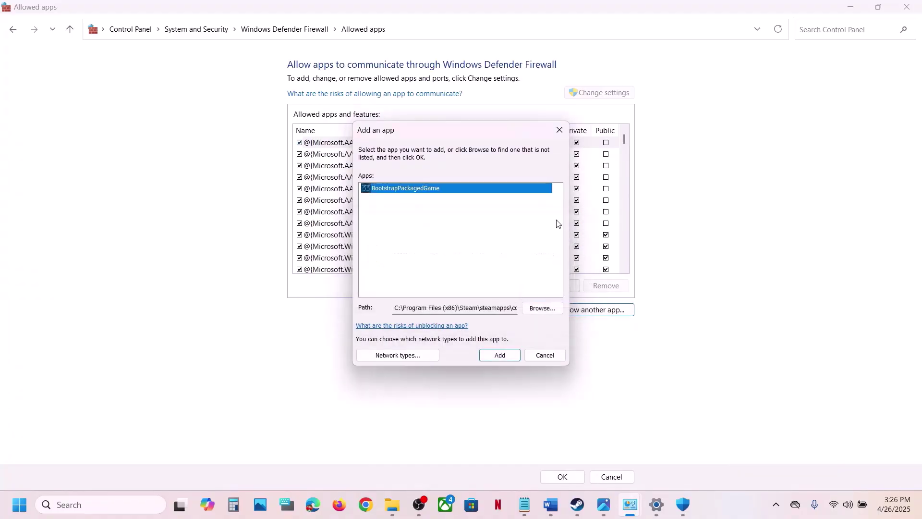
pyautogui.click(560, 130)
pyautogui.write('ex')
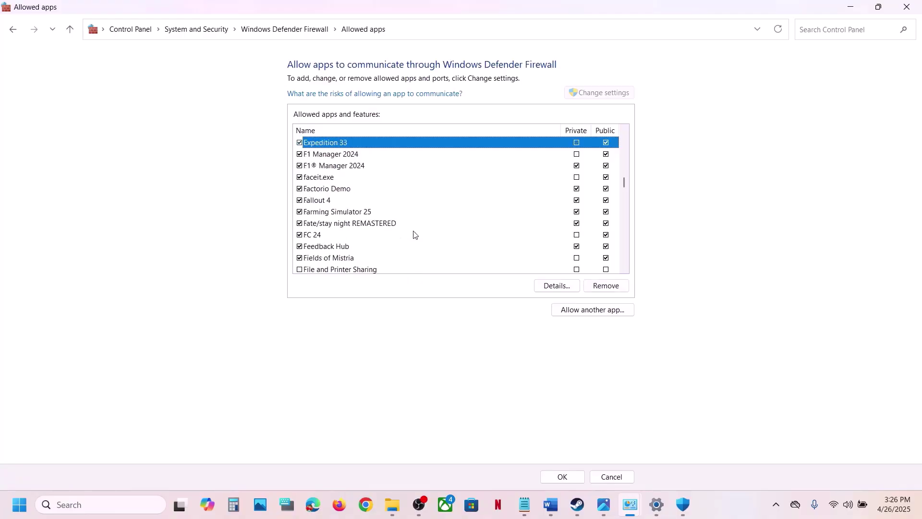
# Close the firewall, Windows Security and Settings windows, and highlight the Word guide's Step 9 text on running the game from its installation folder as an administrator
pyautogui.click(907, 6)
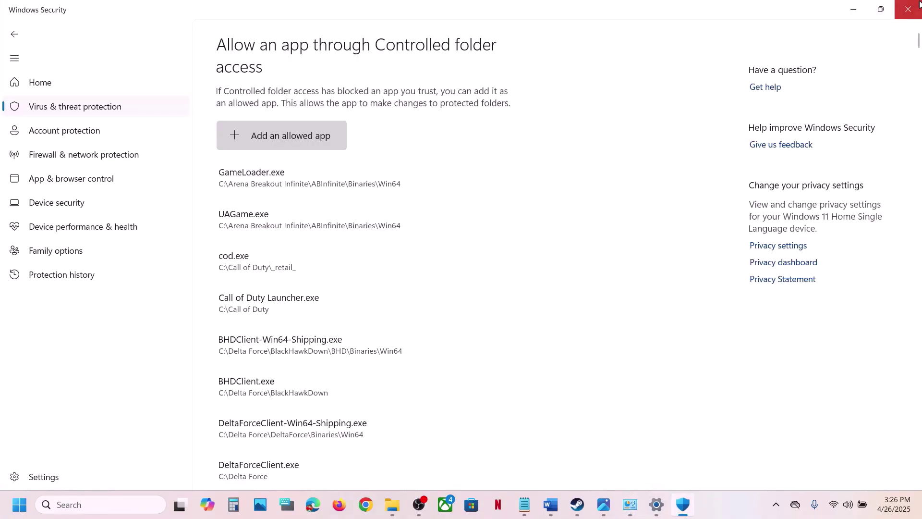
pyautogui.click(921, 3)
pyautogui.click(907, 7)
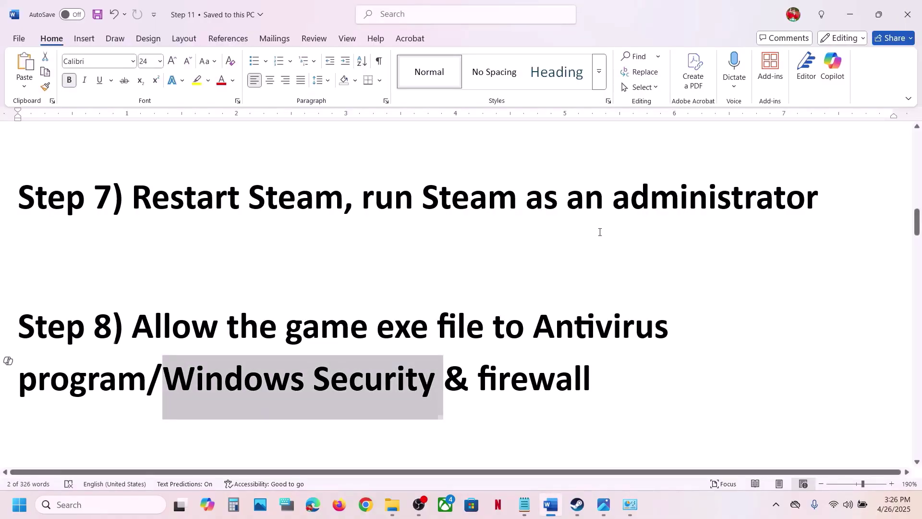
pyautogui.scroll(-4, 600, 232)
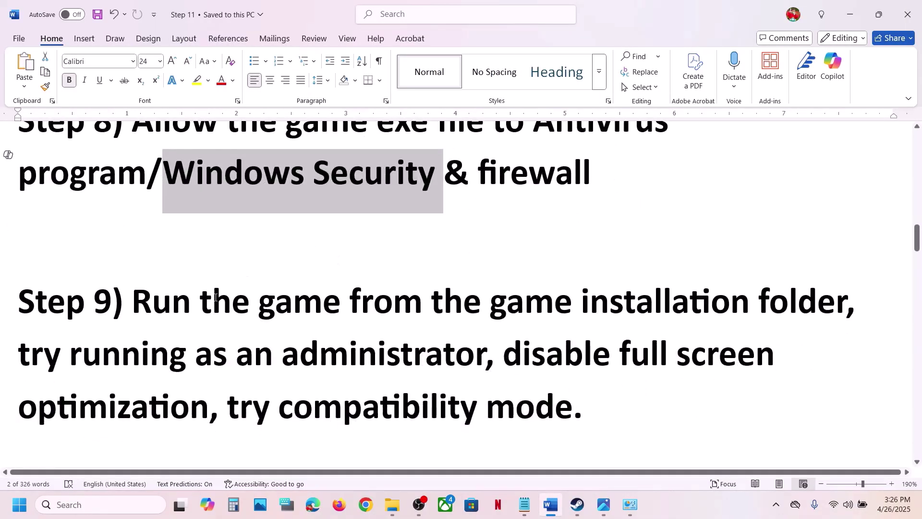
pyautogui.moveTo(159, 309); pyautogui.dragTo(486, 358)
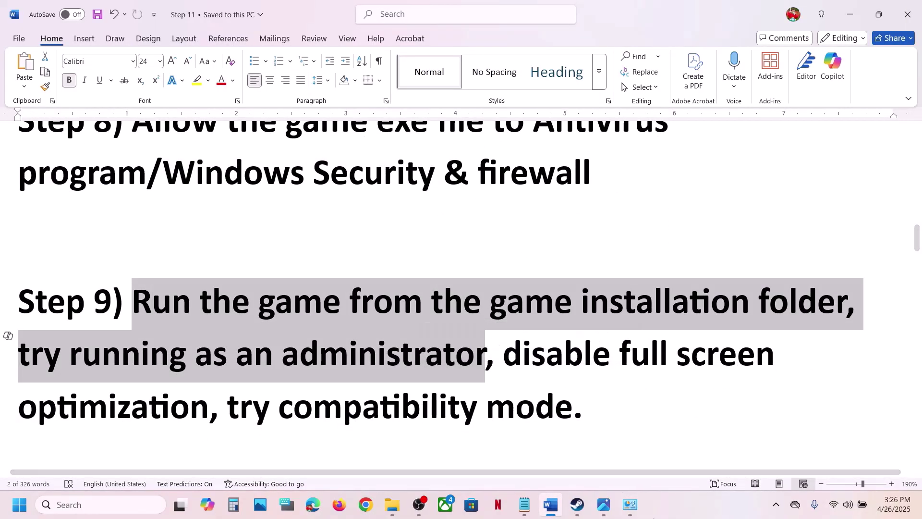
# Switch to Steam, browse Clair Obscur: Expedition 33's local files and open the Sandfall\Binaries\Win64 folder
pyautogui.click(579, 505)
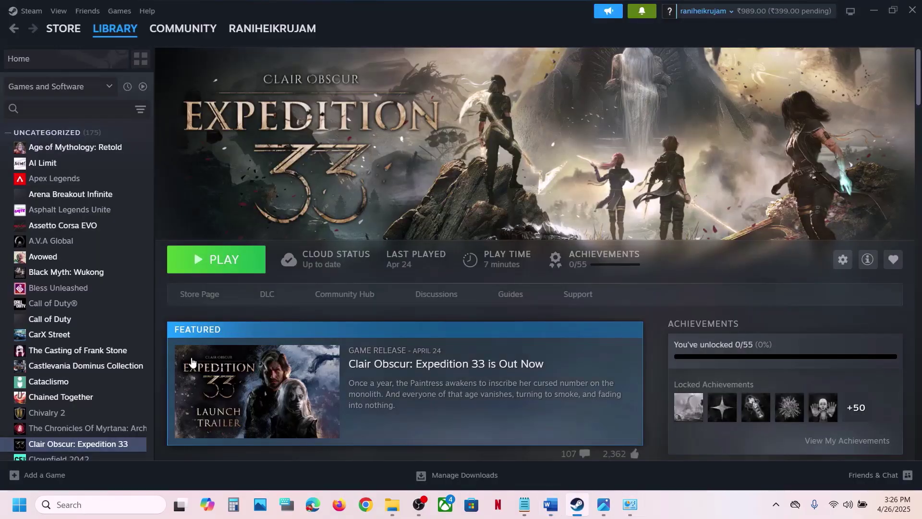
pyautogui.rightClick(82, 445)
pyautogui.moveTo(120, 409)
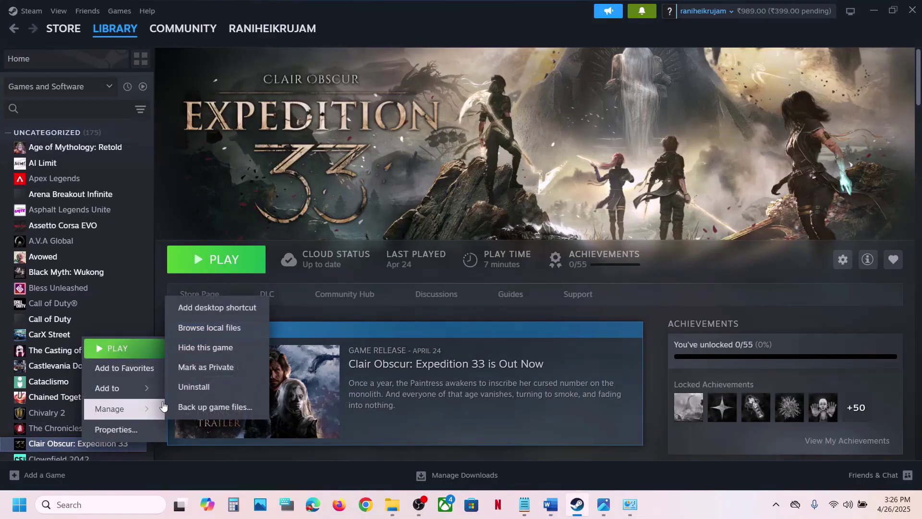
pyautogui.click(211, 328)
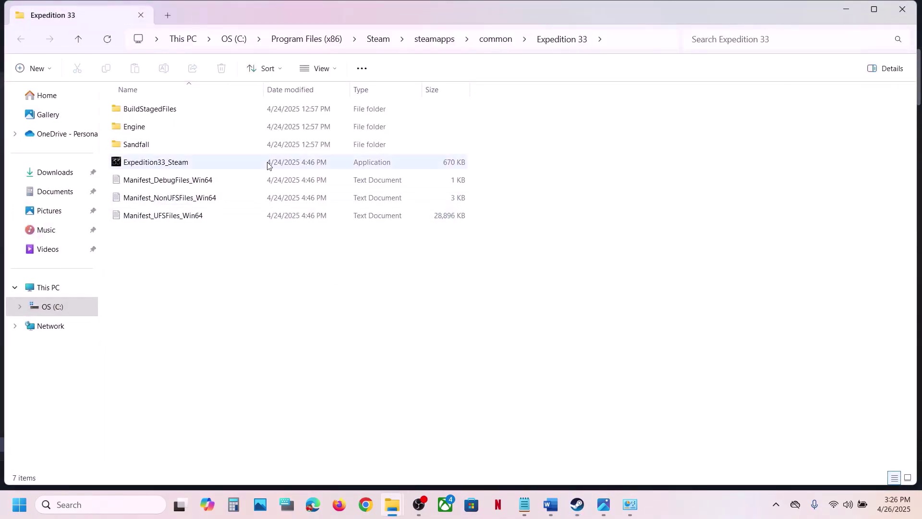
pyautogui.click(146, 140)
pyautogui.doubleClick(146, 140)
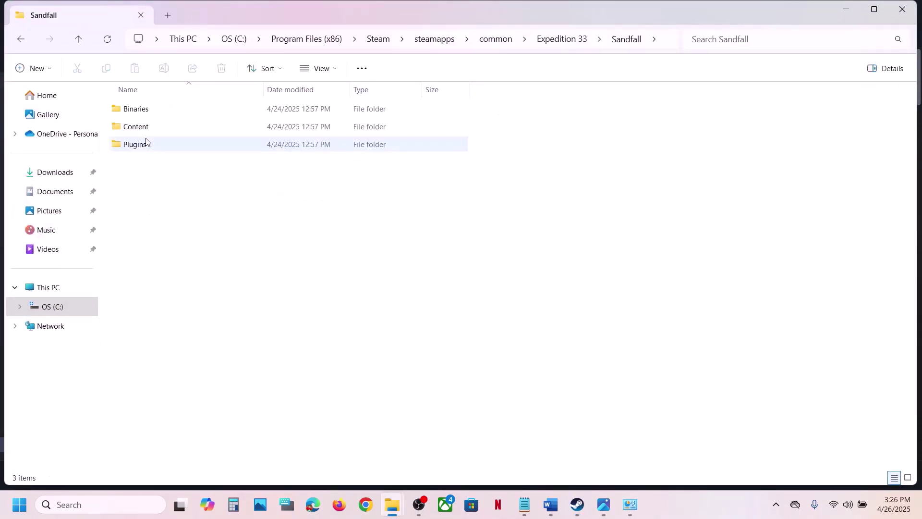
pyautogui.doubleClick(148, 113)
pyautogui.doubleClick(148, 114)
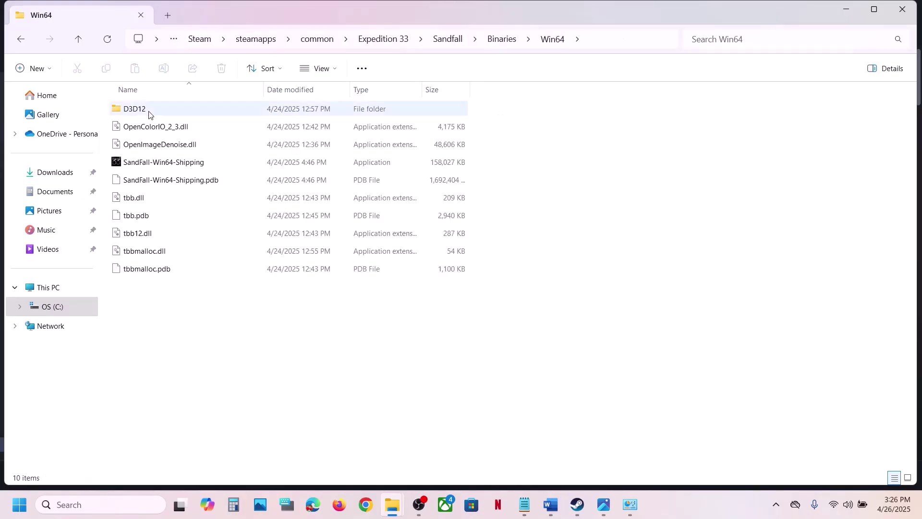
# Set SandFall-Win64-Shipping's compatibility properties to run the program as an administrator
pyautogui.rightClick(188, 163)
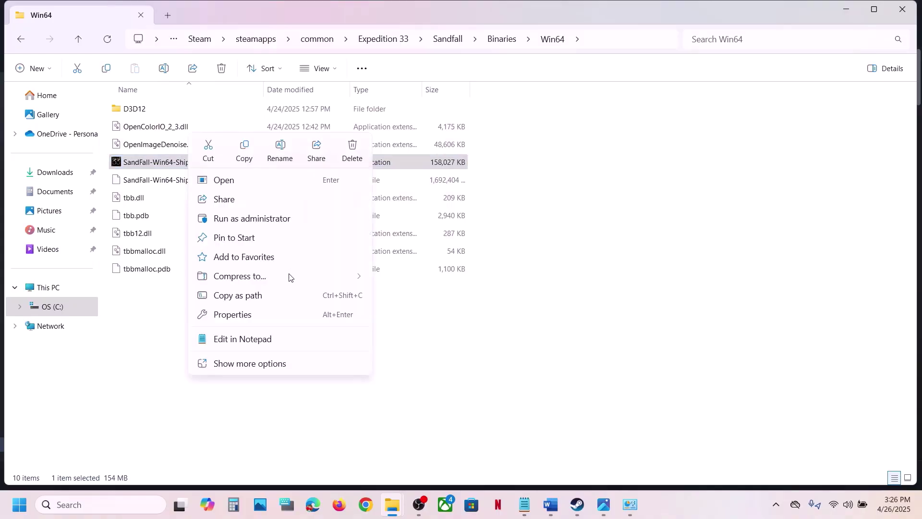
pyautogui.click(240, 313)
pyautogui.click(318, 197)
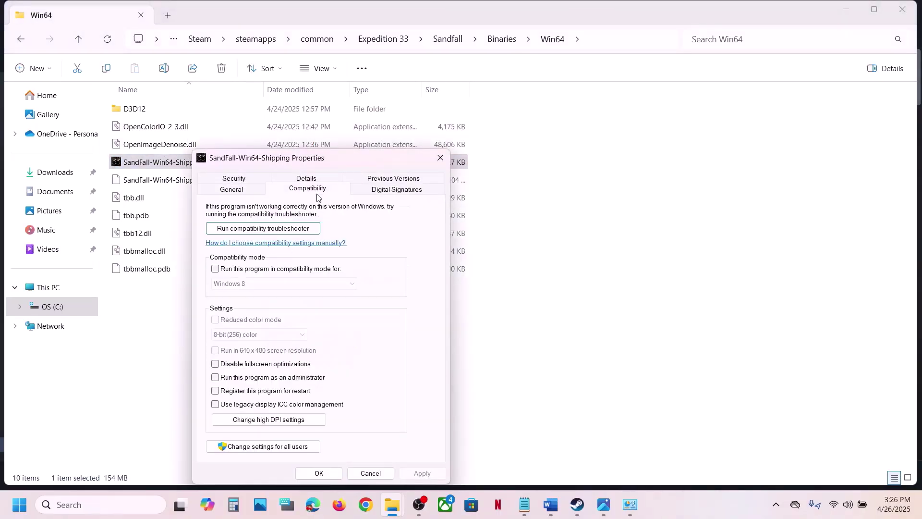
pyautogui.click(218, 380)
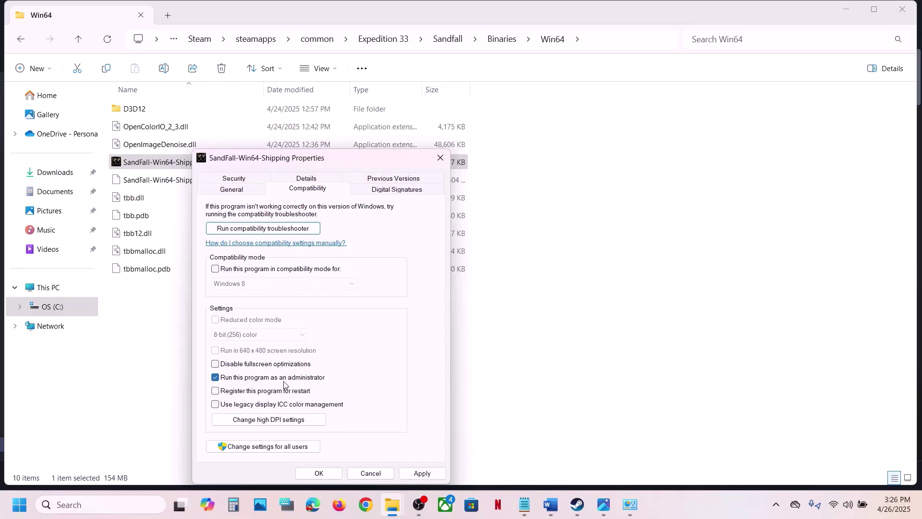
pyautogui.click(420, 471)
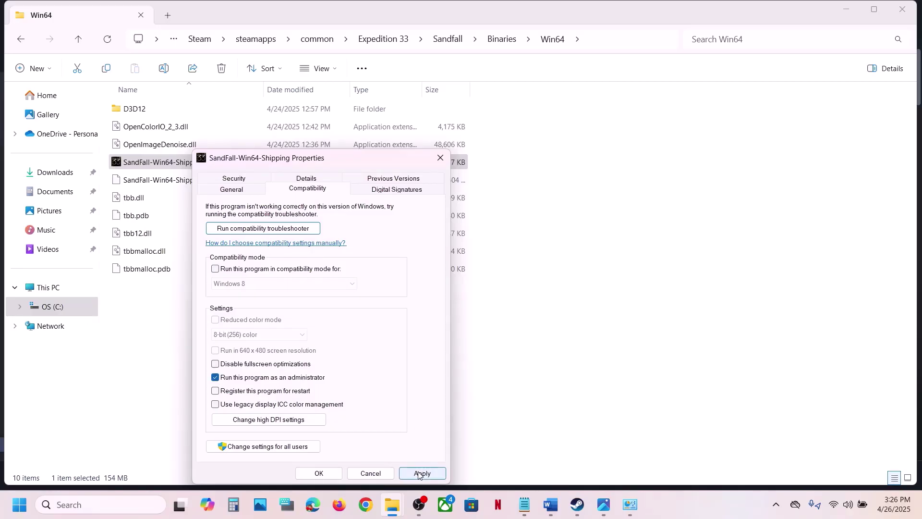
pyautogui.click(318, 474)
# Reopen SandFall-Win64-Shipping's compatibility properties and apply compatibility mode for Windows 8
pyautogui.rightClick(175, 168)
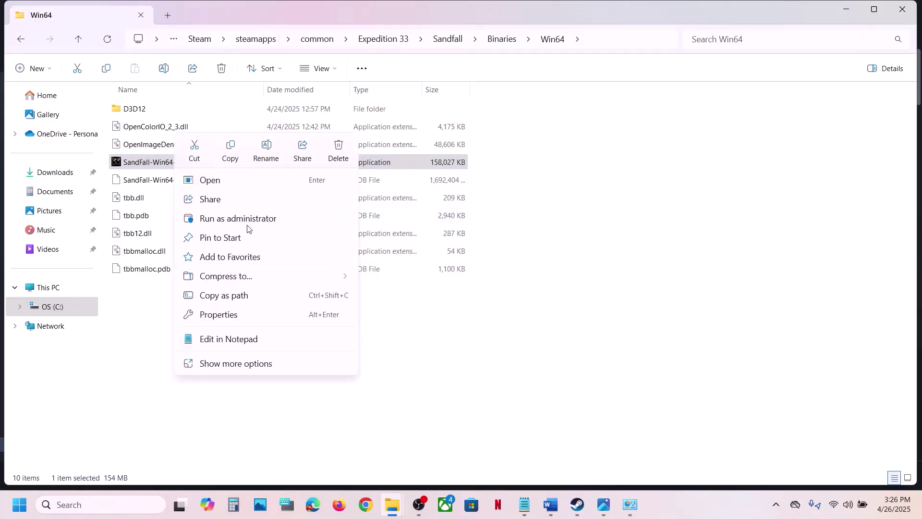
pyautogui.click(233, 315)
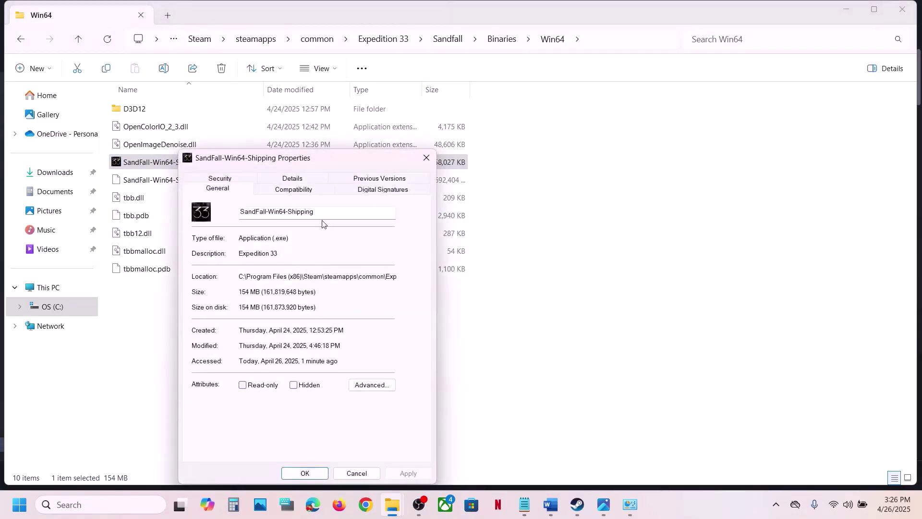
pyautogui.click(286, 191)
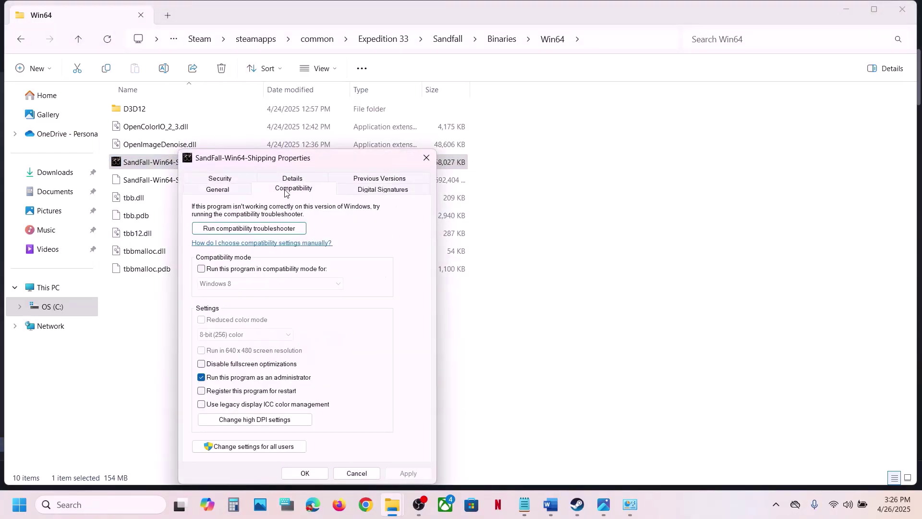
pyautogui.click(216, 269)
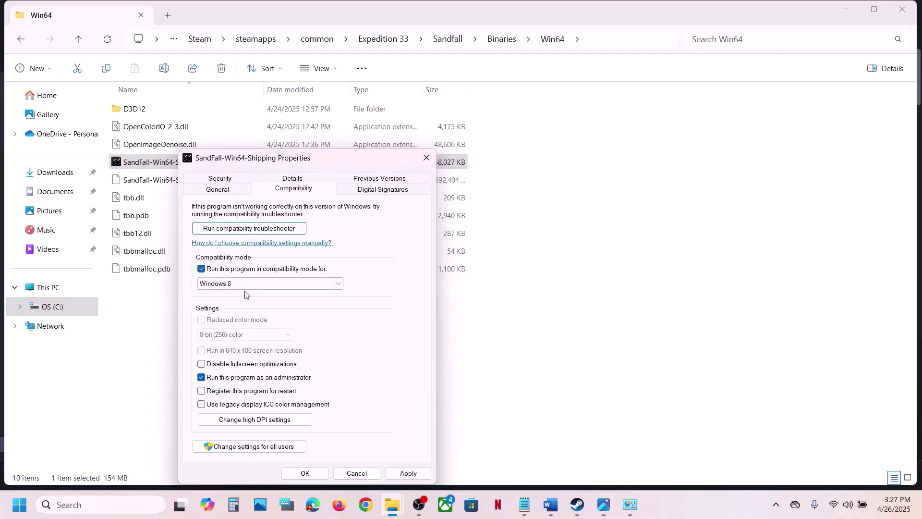
pyautogui.click(402, 474)
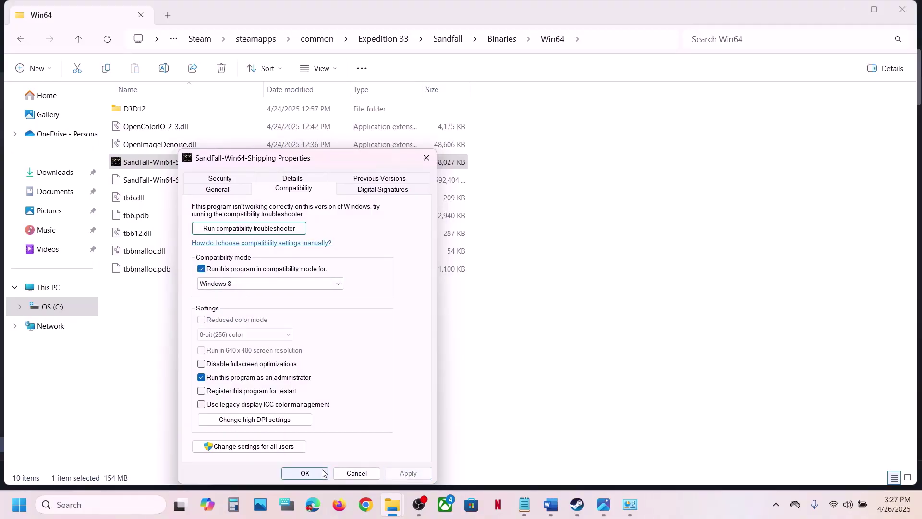
# Change SandFall-Win64-Shipping's compatibility mode to Windows 7 and disable its fullscreen optimizations
pyautogui.click(270, 285)
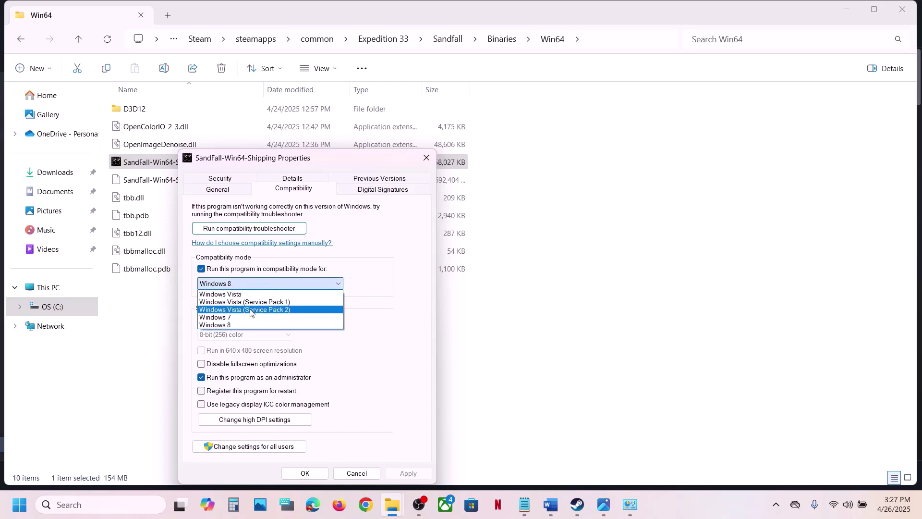
pyautogui.click(244, 318)
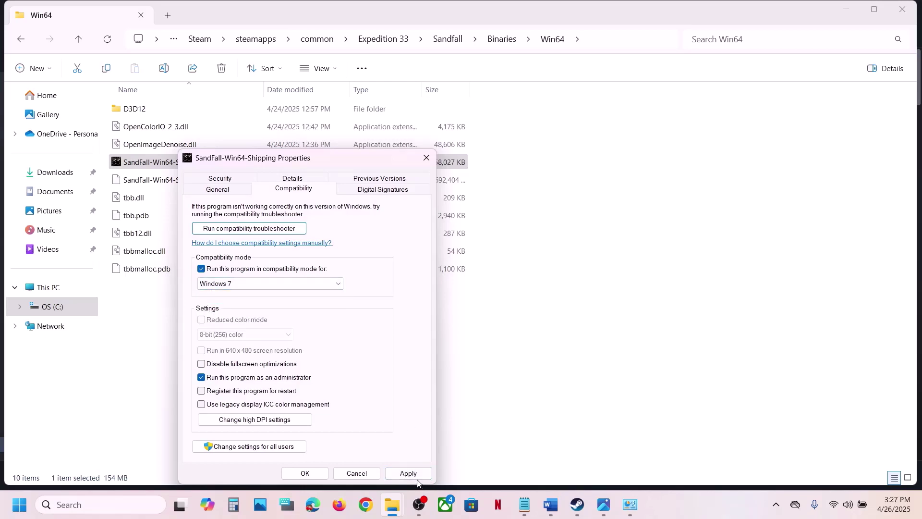
pyautogui.click(415, 477)
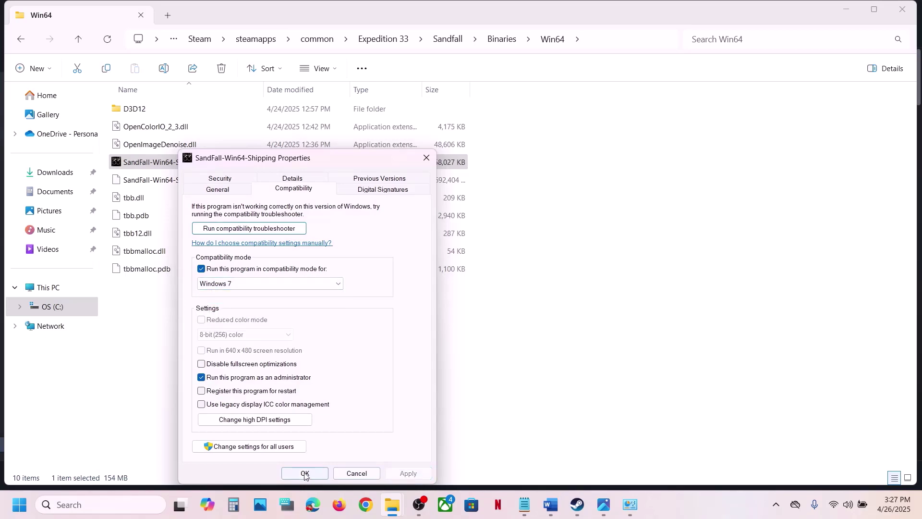
pyautogui.click(238, 364)
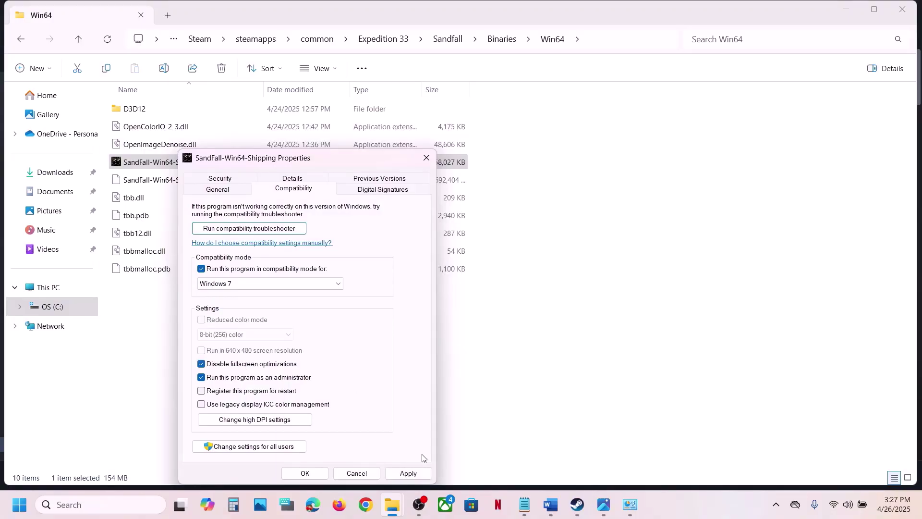
pyautogui.click(418, 475)
pyautogui.click(306, 473)
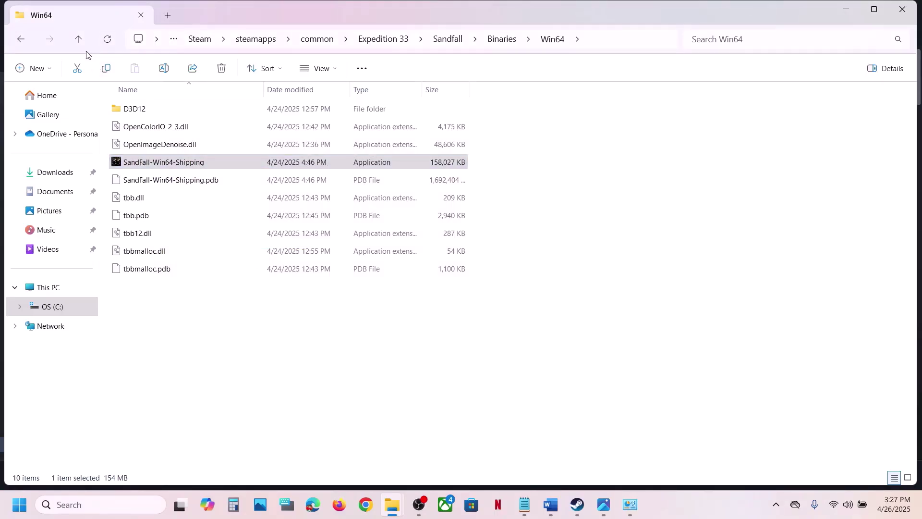
# Go back up to the Expedition 33 folder and reopen Sandfall\Binaries\Win64
pyautogui.click(82, 44)
pyautogui.click(81, 44)
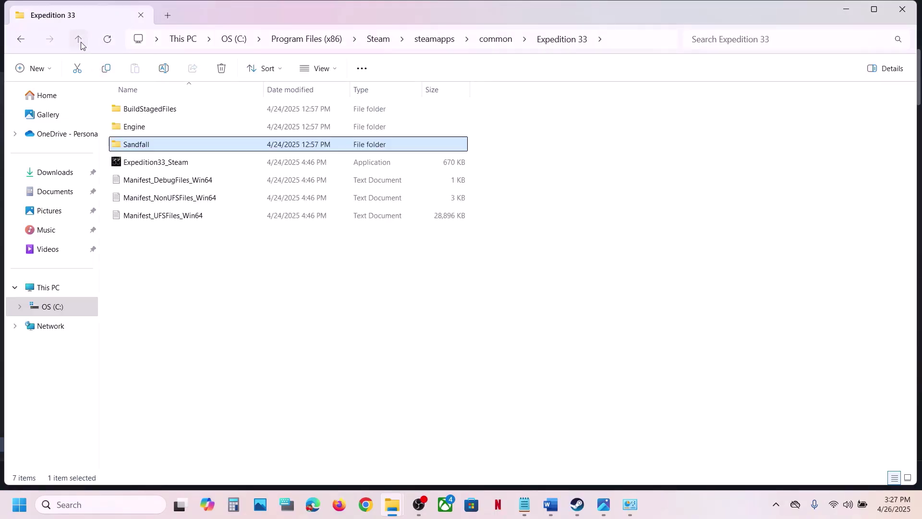
pyautogui.click(80, 44)
pyautogui.doubleClick(157, 108)
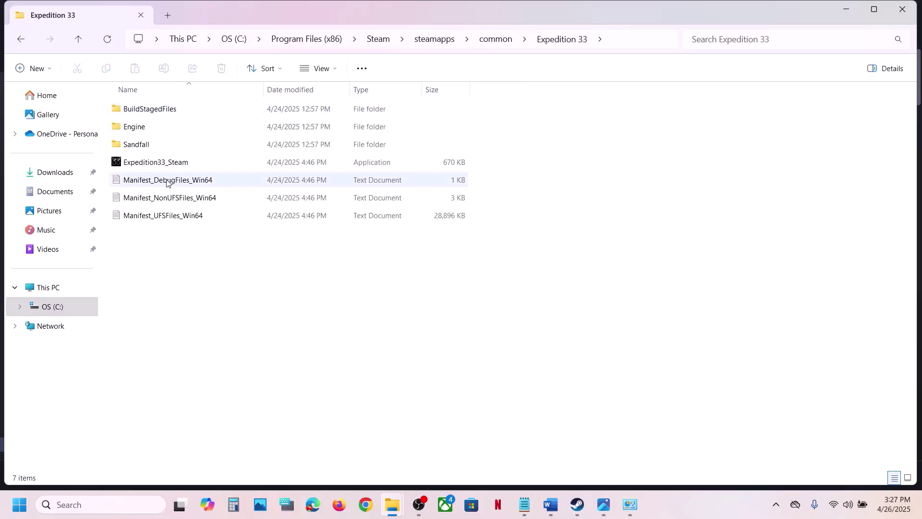
pyautogui.doubleClick(140, 144)
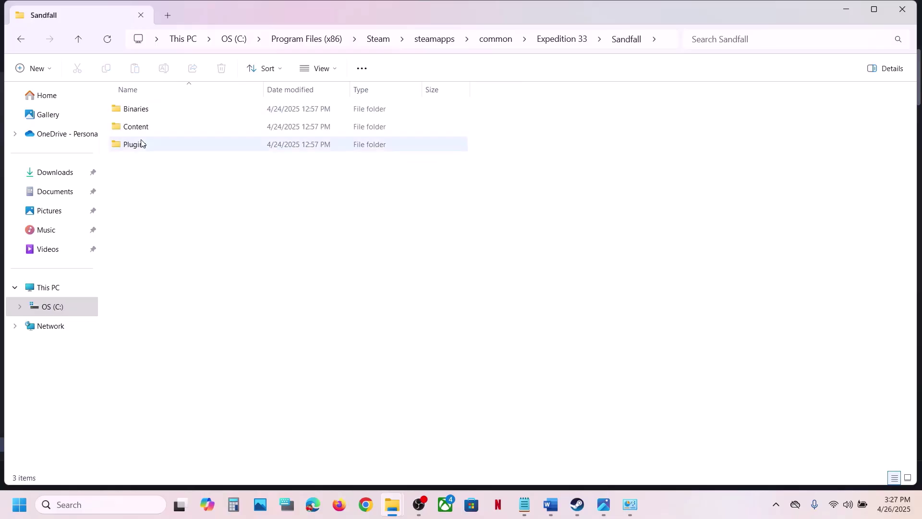
pyautogui.doubleClick(141, 113)
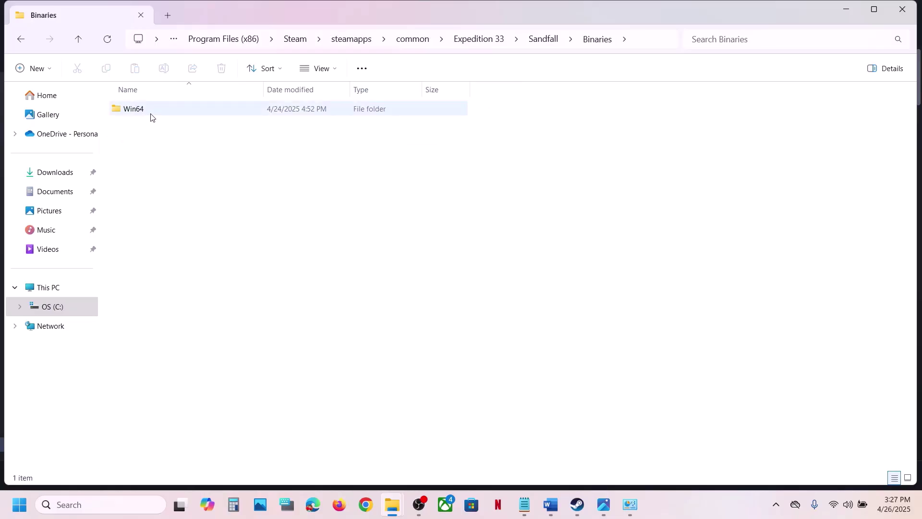
pyautogui.click(148, 111)
pyautogui.doubleClick(148, 112)
# Clear SandFall-Win64-Shipping's compatibility mode, disabled fullscreen optimizations and run-as-administrator settings
pyautogui.rightClick(168, 165)
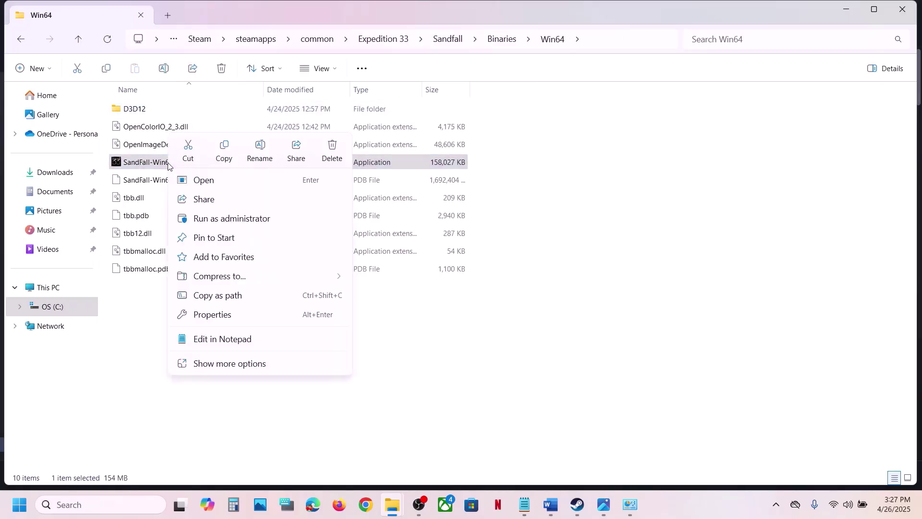
pyautogui.click(220, 315)
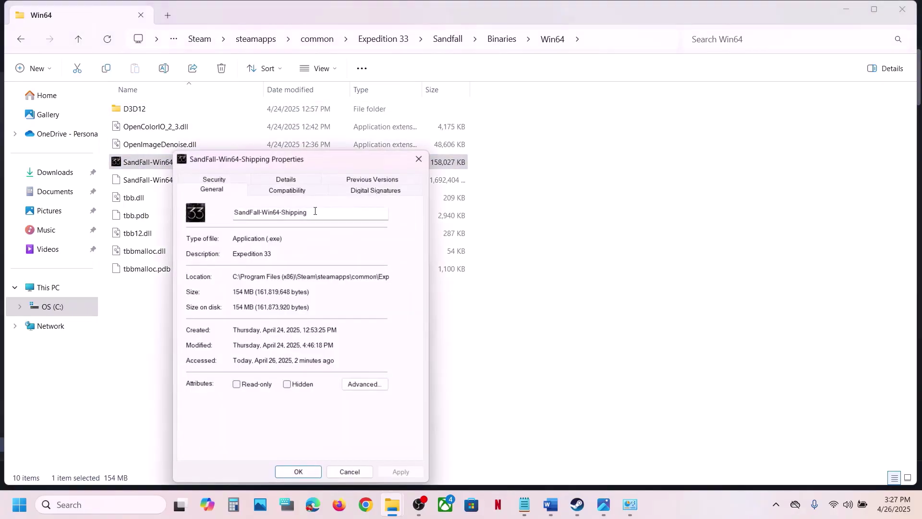
pyautogui.click(285, 190)
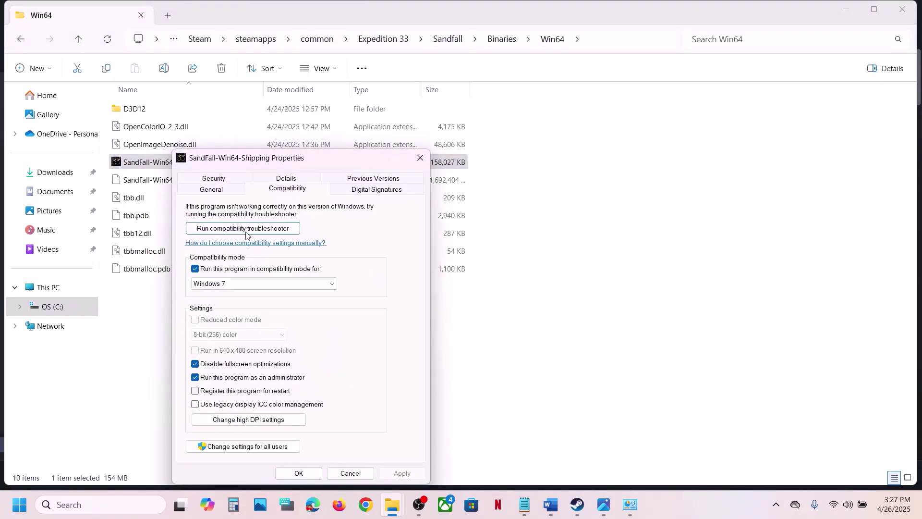
pyautogui.click(196, 270)
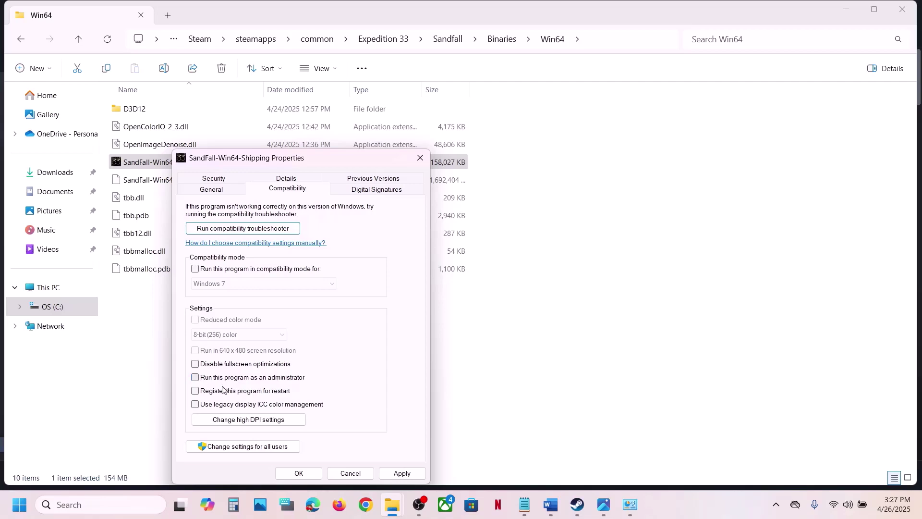
pyautogui.click(302, 475)
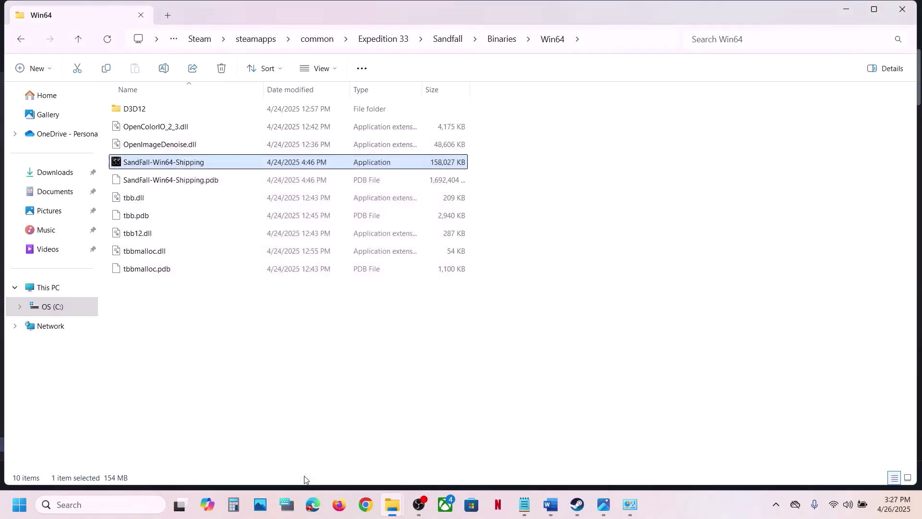
# Switch to the Word guide and highlight Step 10's text on default clocks, closing overclocking applications and disabling Steam Overlay
pyautogui.click(584, 505)
pyautogui.click(550, 505)
pyautogui.scroll(-5, 418, 327)
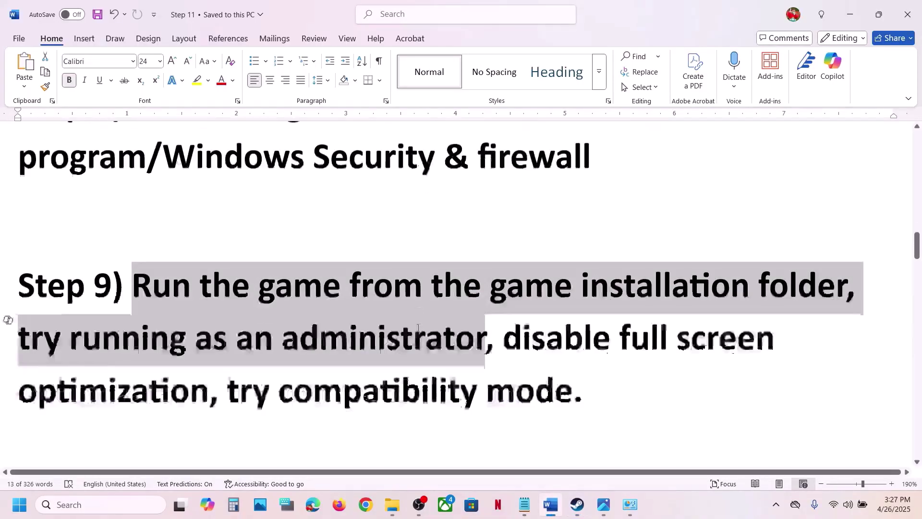
pyautogui.scroll(-3, 418, 327)
pyautogui.scroll(-1, 234, 281)
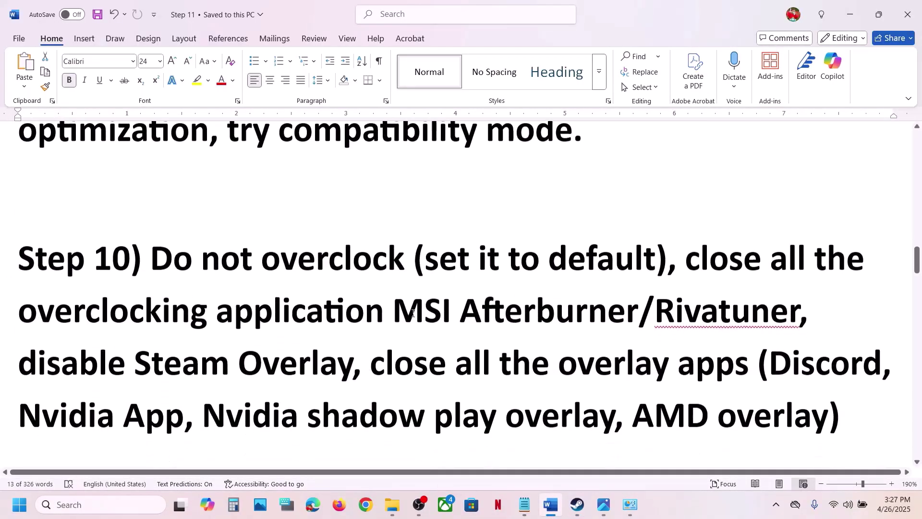
pyautogui.moveTo(176, 259); pyautogui.dragTo(351, 254)
pyautogui.moveTo(426, 255); pyautogui.dragTo(595, 250)
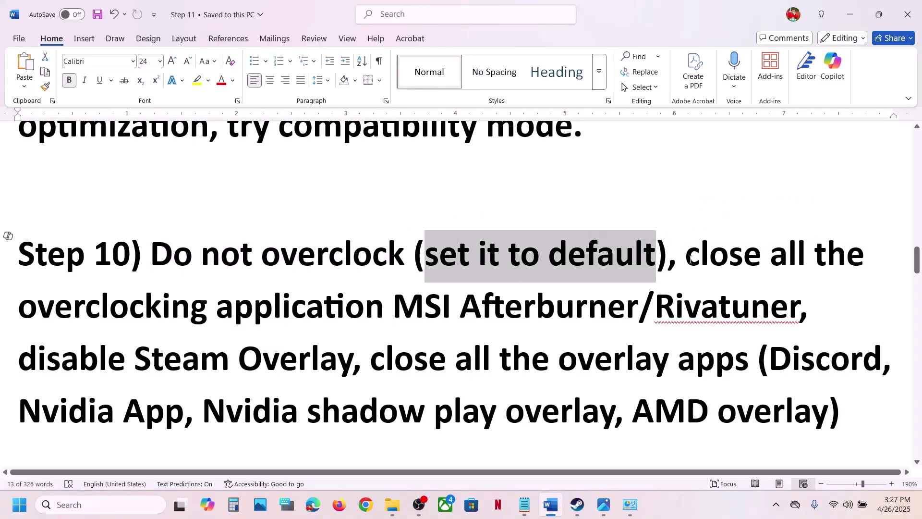
pyautogui.moveTo(685, 260); pyautogui.dragTo(330, 305)
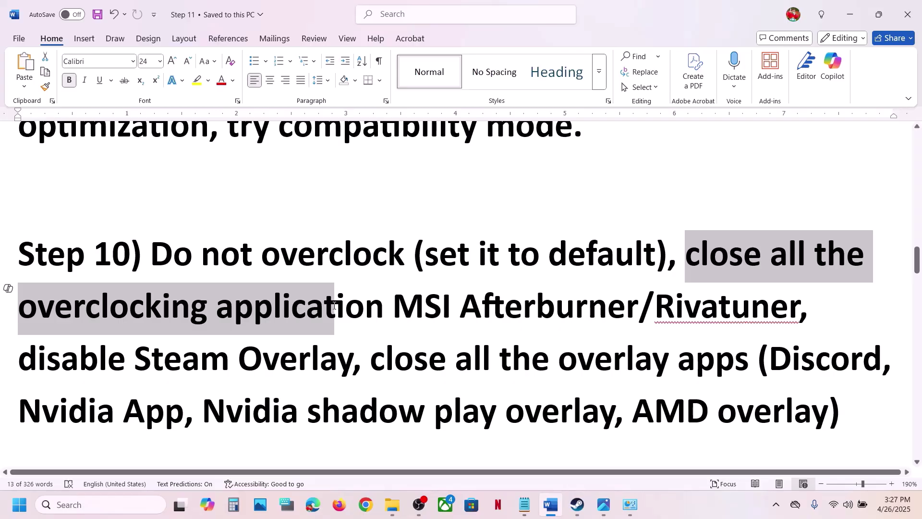
pyautogui.moveTo(389, 303); pyautogui.dragTo(345, 304)
pyautogui.click(346, 306)
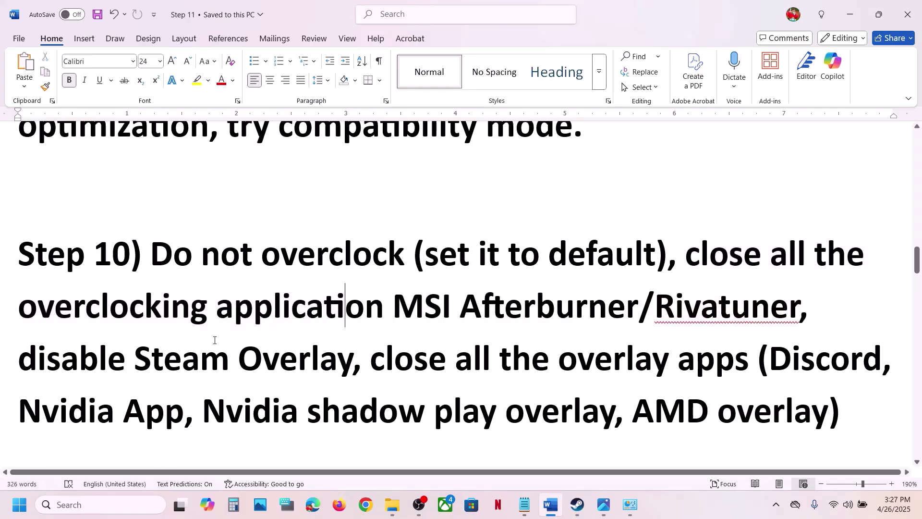
pyautogui.moveTo(307, 358); pyautogui.dragTo(134, 358)
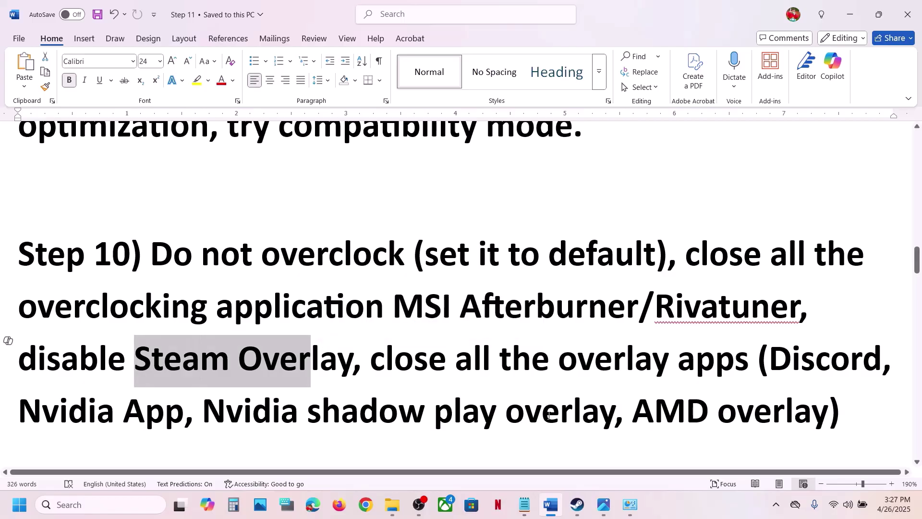
# Switch to Steam and turn the in-game Steam Overlay off and back on in Clair Obscur: Expedition 33's properties
pyautogui.click(578, 504)
pyautogui.rightClick(108, 444)
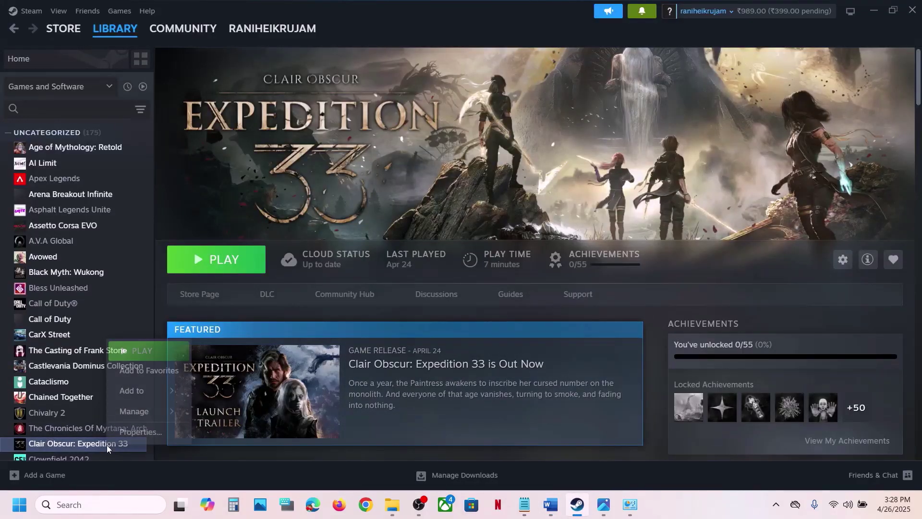
pyautogui.click(172, 434)
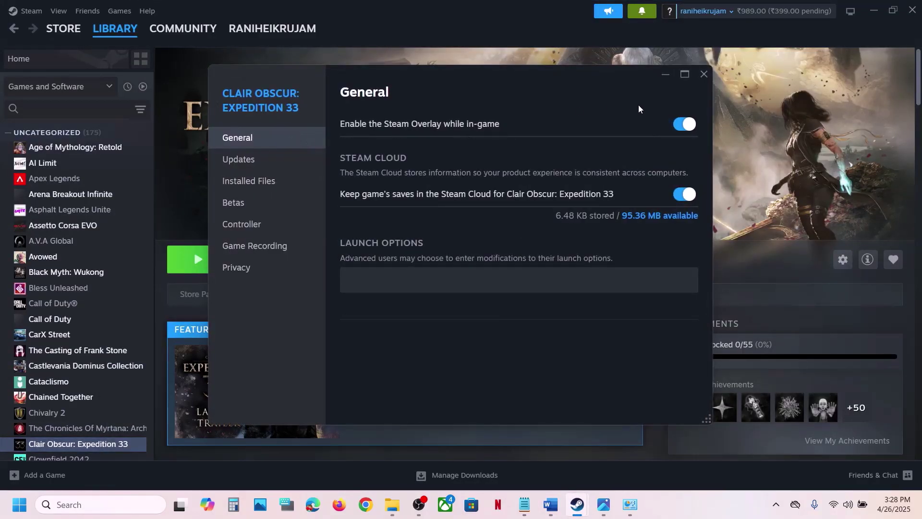
pyautogui.click(683, 128)
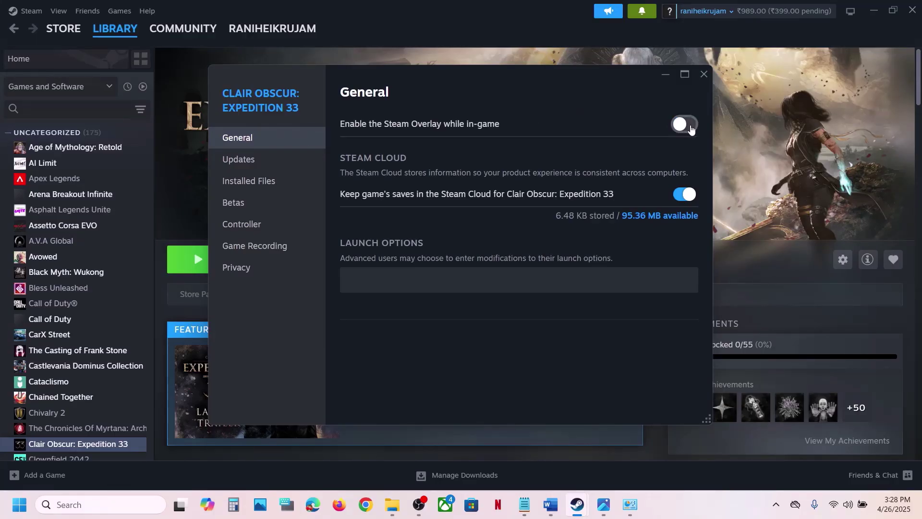
pyautogui.click(690, 129)
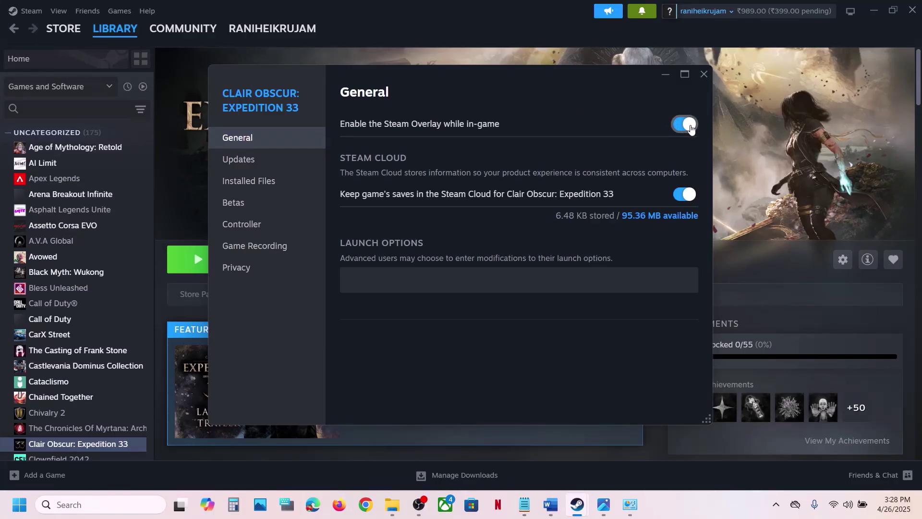
pyautogui.click(707, 80)
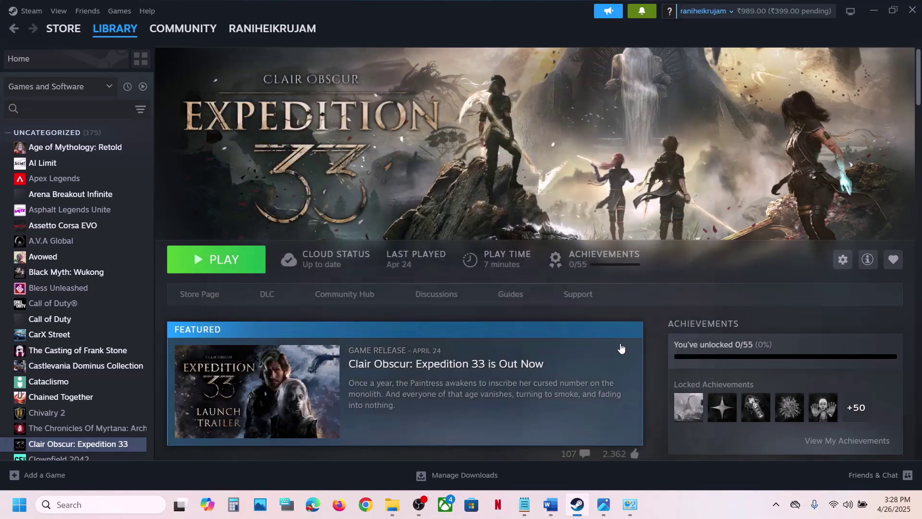
# Return to the Word guide and highlight Discord and Nvidia App in Step 10's list of overlay apps
pyautogui.click(552, 504)
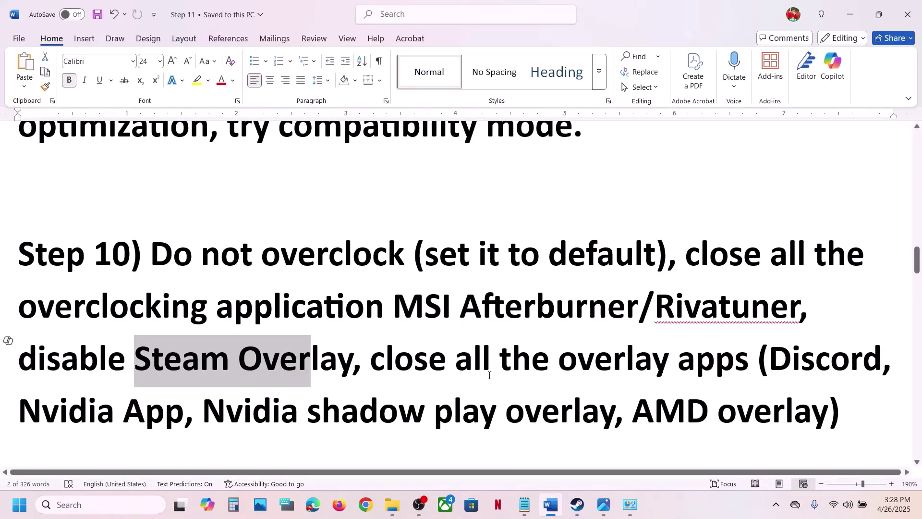
pyautogui.moveTo(770, 375); pyautogui.dragTo(883, 375)
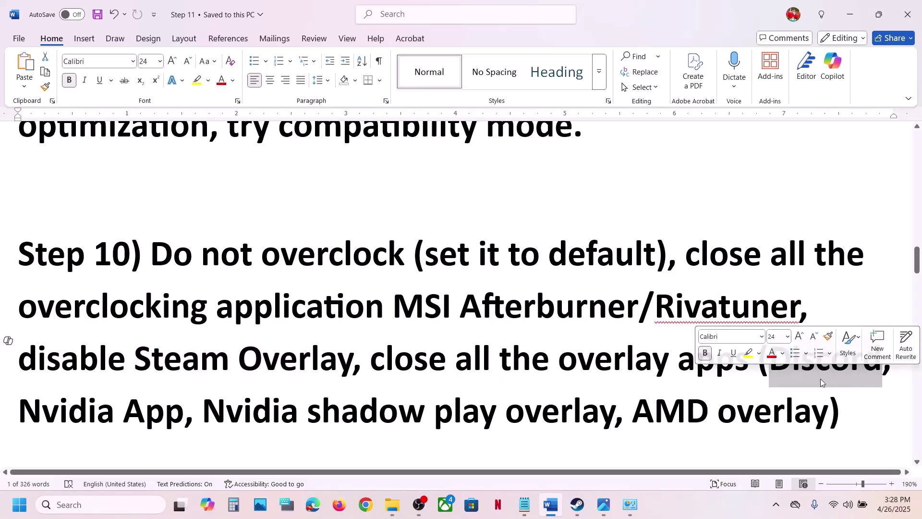
pyautogui.click(771, 376)
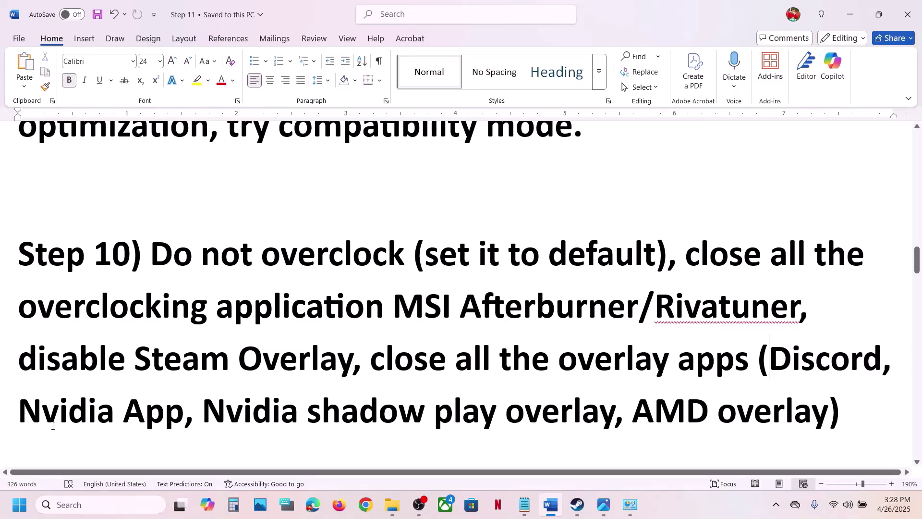
pyautogui.moveTo(53, 425); pyautogui.dragTo(177, 414)
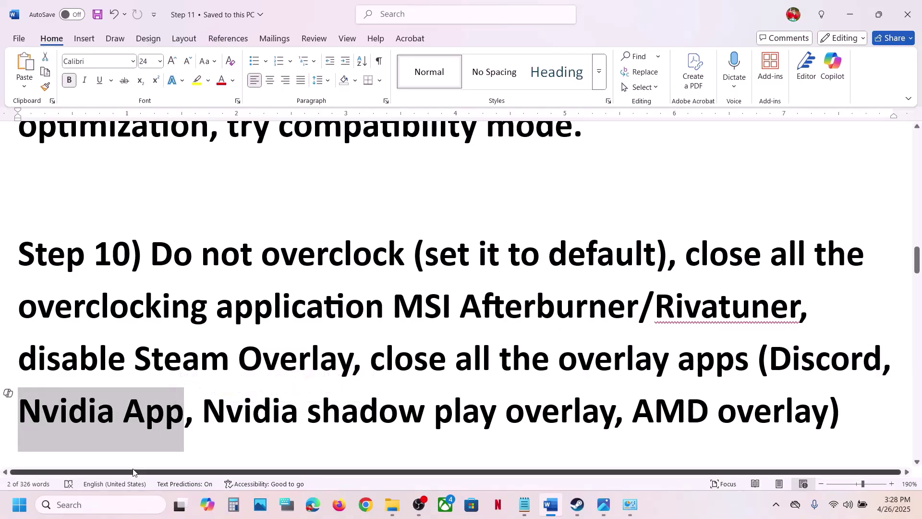
# Open NVIDIA App, check the NVIDIA overlay option in its settings, and close the app
pyautogui.click(105, 508)
pyautogui.write('nviDIA App')
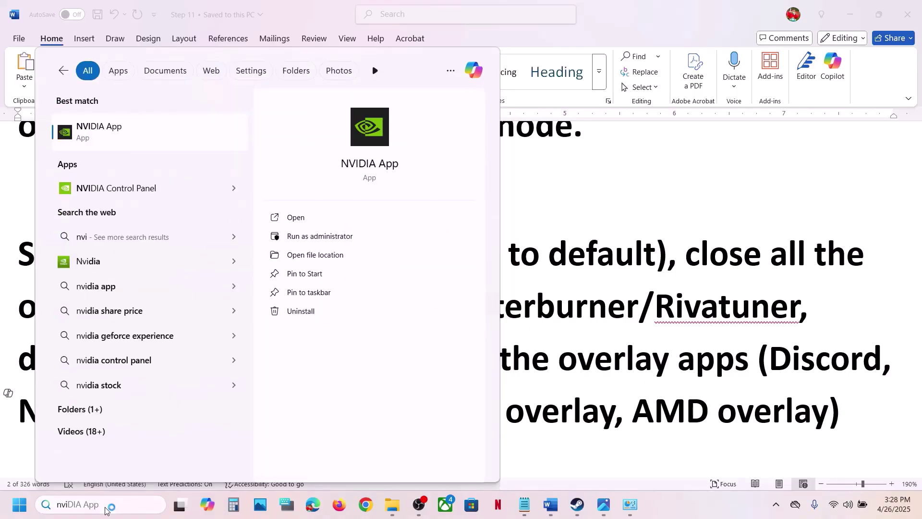
pyautogui.press('Return')
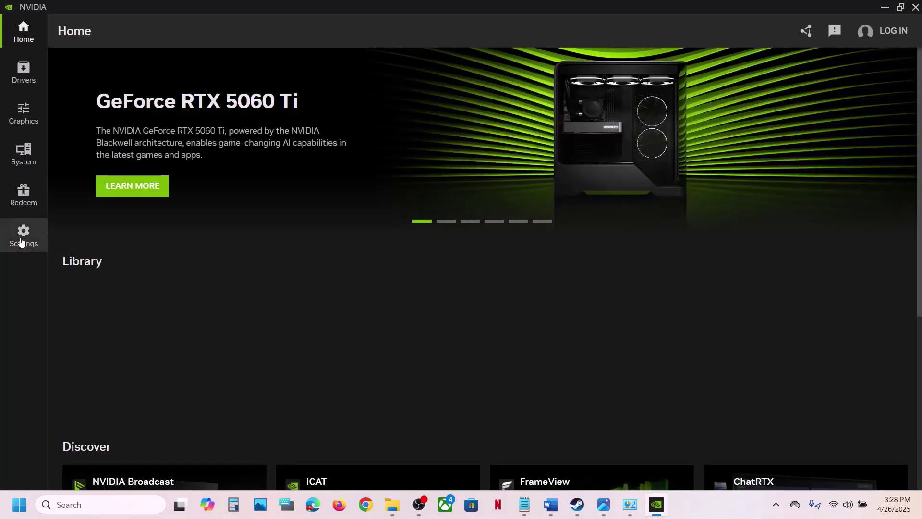
pyautogui.click(22, 238)
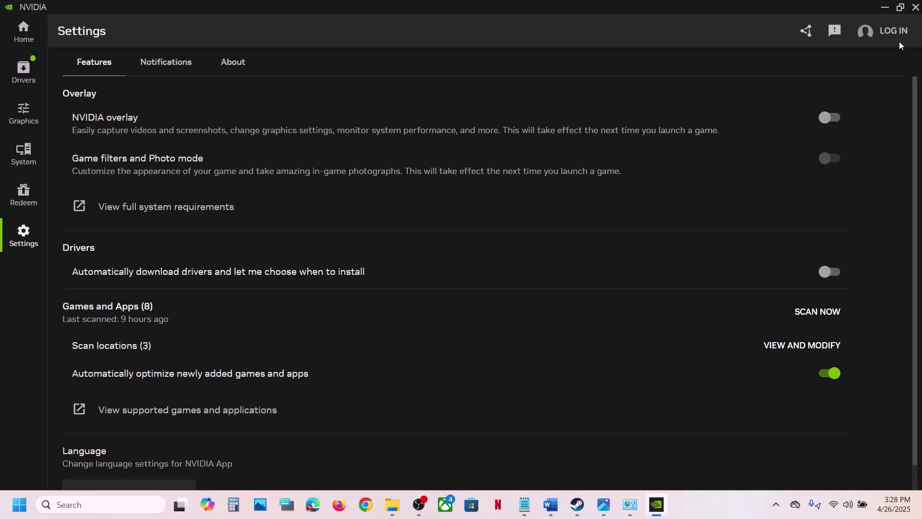
pyautogui.click(915, 8)
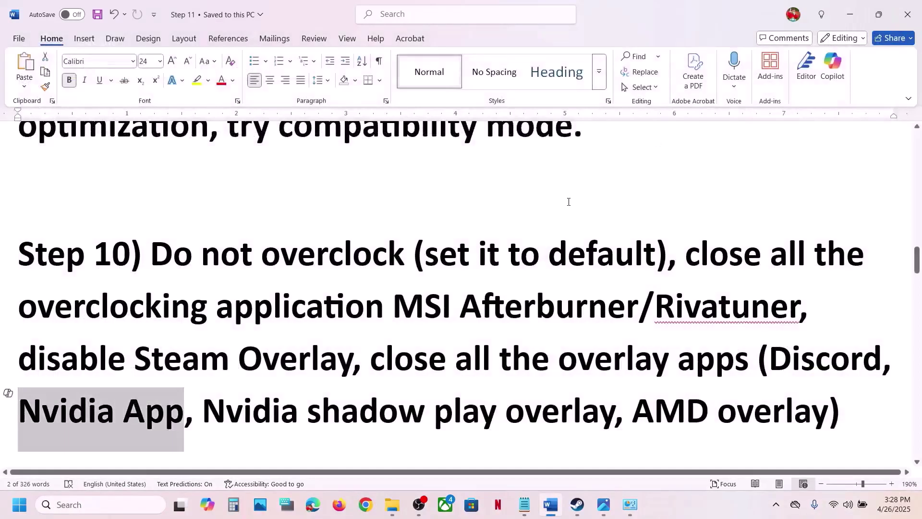
# Highlight Step 11's text in the guide on backing up the save files first and losing save game progress
pyautogui.scroll(-5, 569, 202)
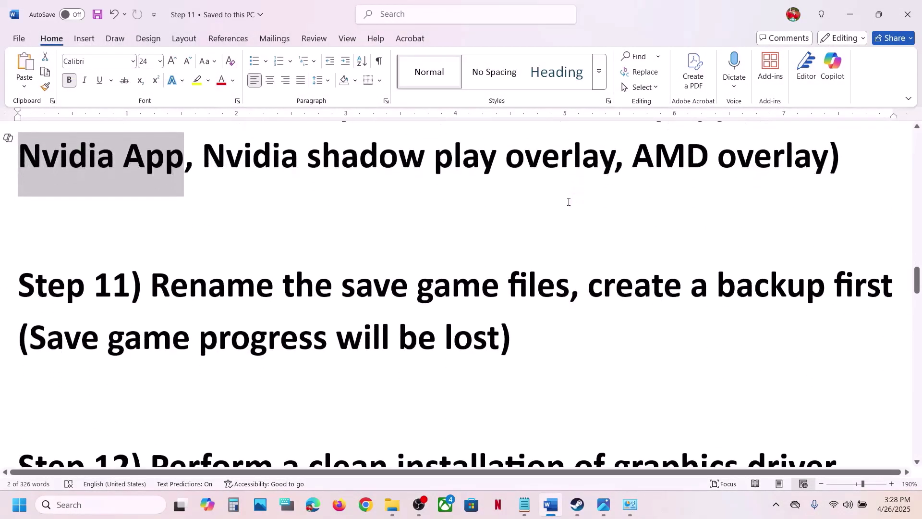
pyautogui.moveTo(286, 289); pyautogui.dragTo(898, 294)
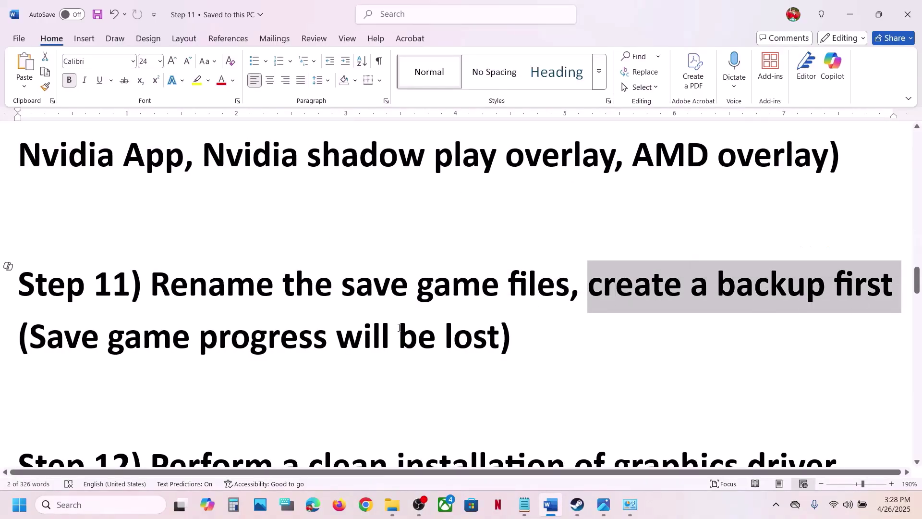
pyautogui.moveTo(57, 347); pyautogui.dragTo(479, 340)
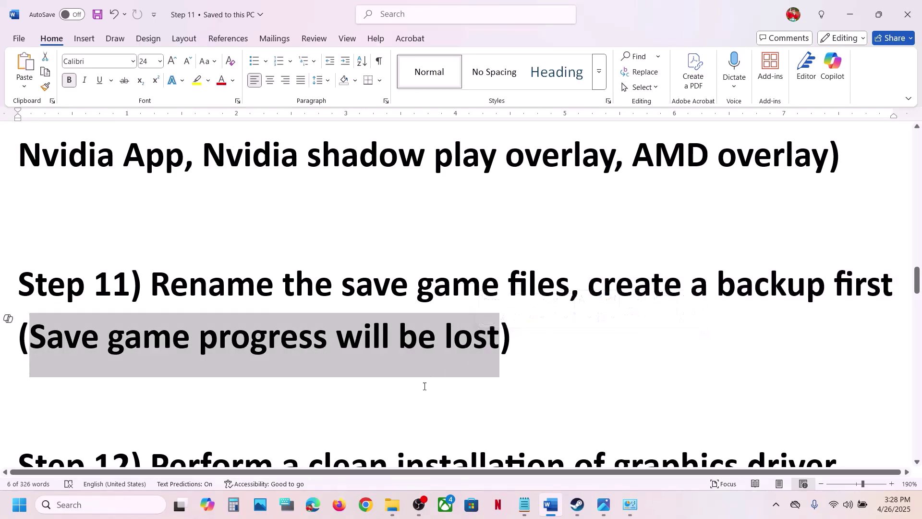
# Open a new File Explorer window and browse to the user's profile folder under C:\Users
pyautogui.moveTo(398, 513)
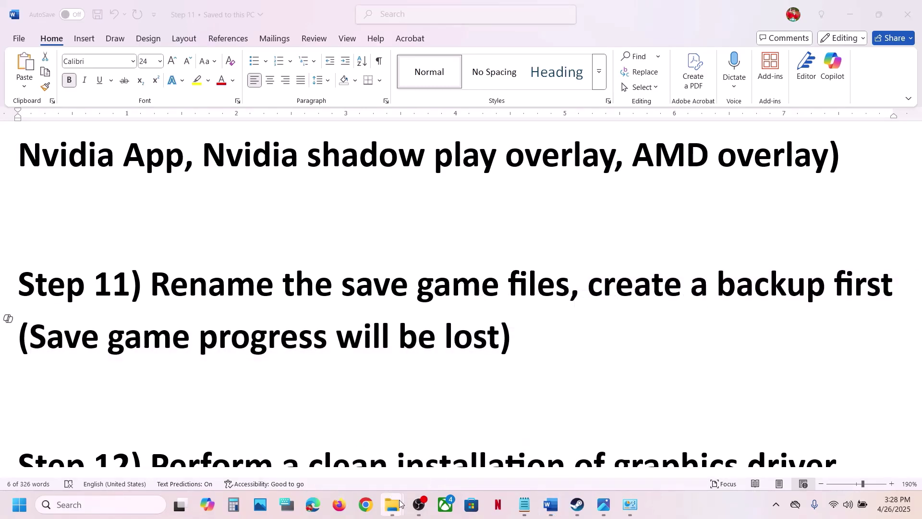
pyautogui.click(451, 458)
pyautogui.click(392, 504)
pyautogui.rightClick(393, 505)
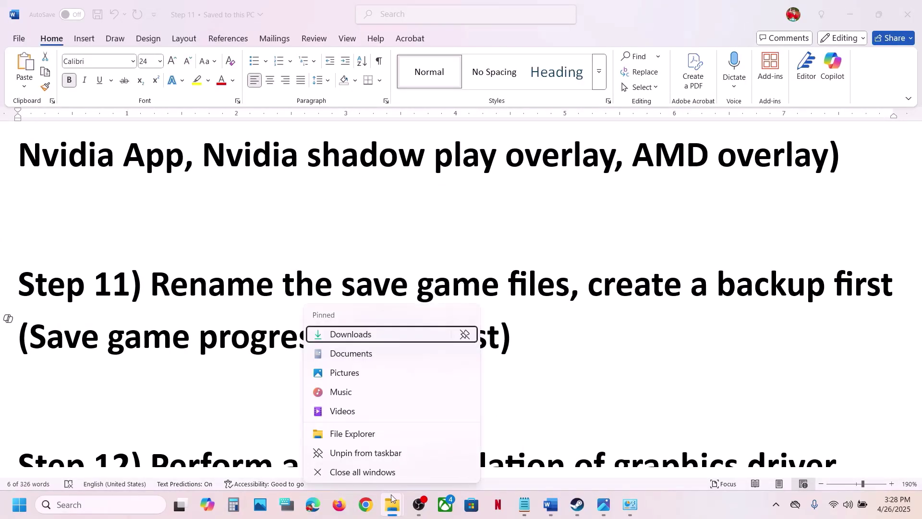
pyautogui.click(366, 432)
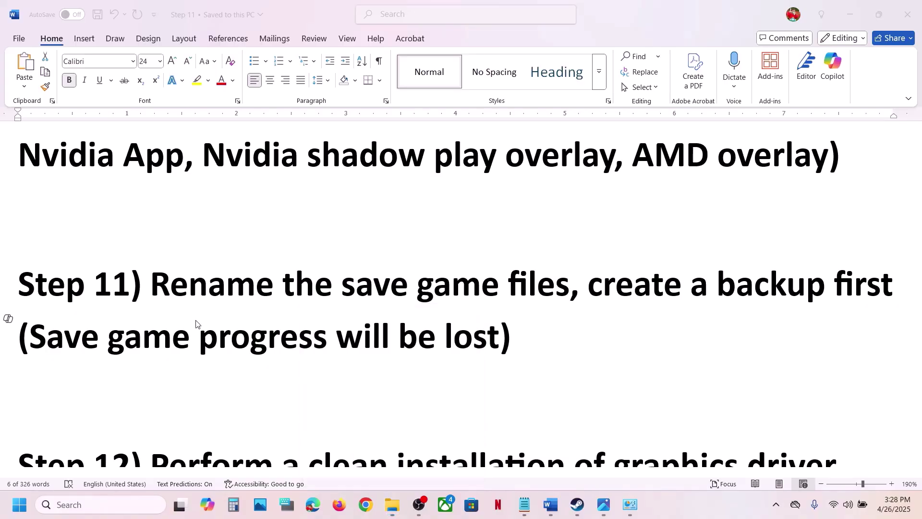
pyautogui.click(91, 288)
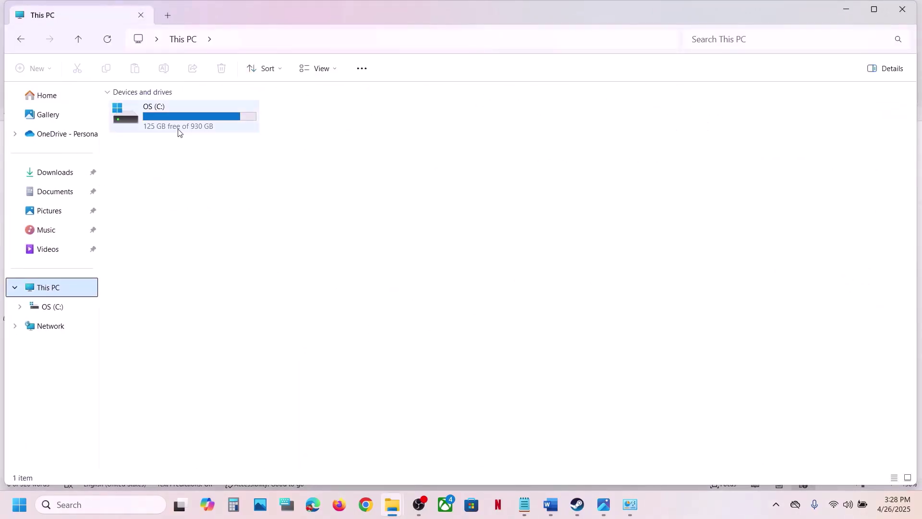
pyautogui.doubleClick(178, 131)
pyautogui.scroll(-5, 179, 226)
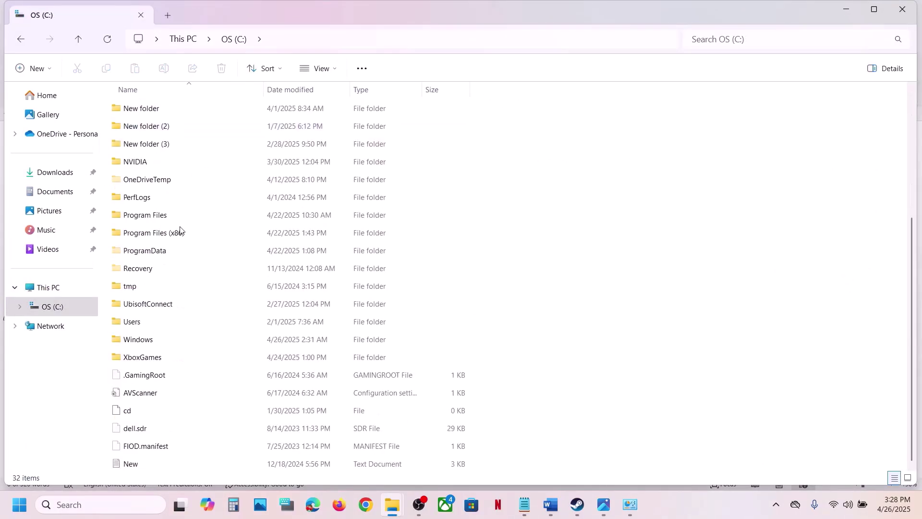
pyautogui.click(143, 326)
pyautogui.doubleClick(143, 322)
pyautogui.doubleClick(139, 112)
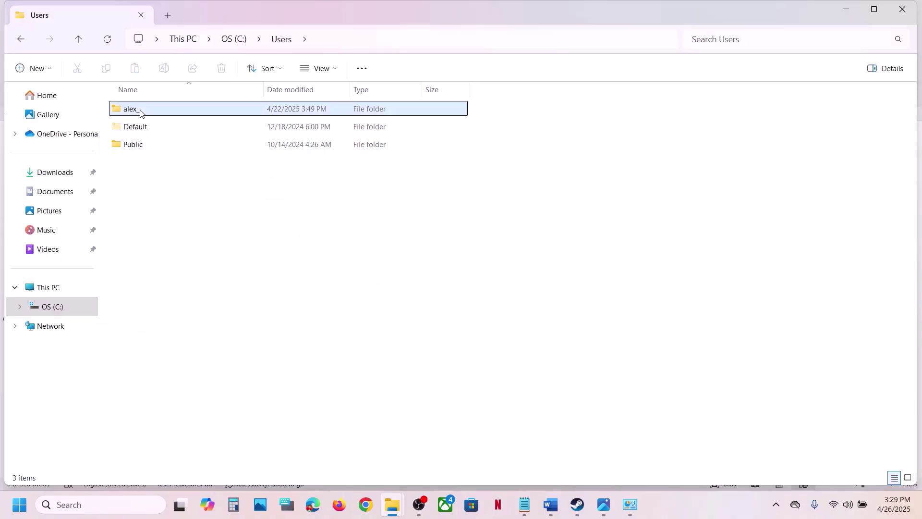
# Check the Hidden items display option and open the profile's AppData\Local folder
pyautogui.click(144, 233)
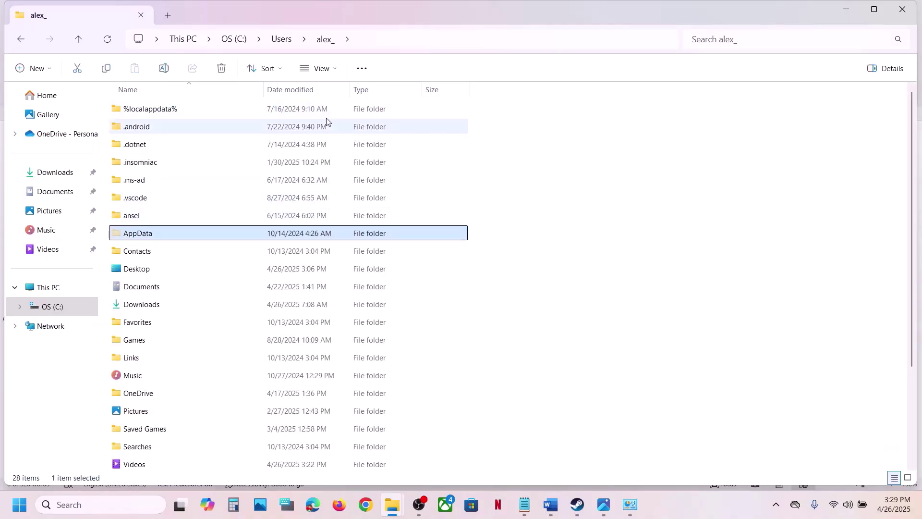
pyautogui.click(319, 68)
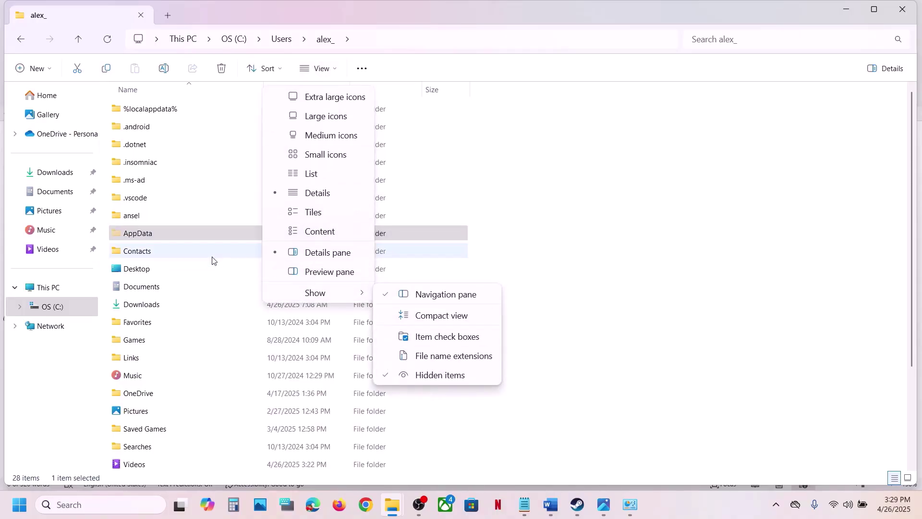
pyautogui.click(202, 240)
pyautogui.doubleClick(202, 238)
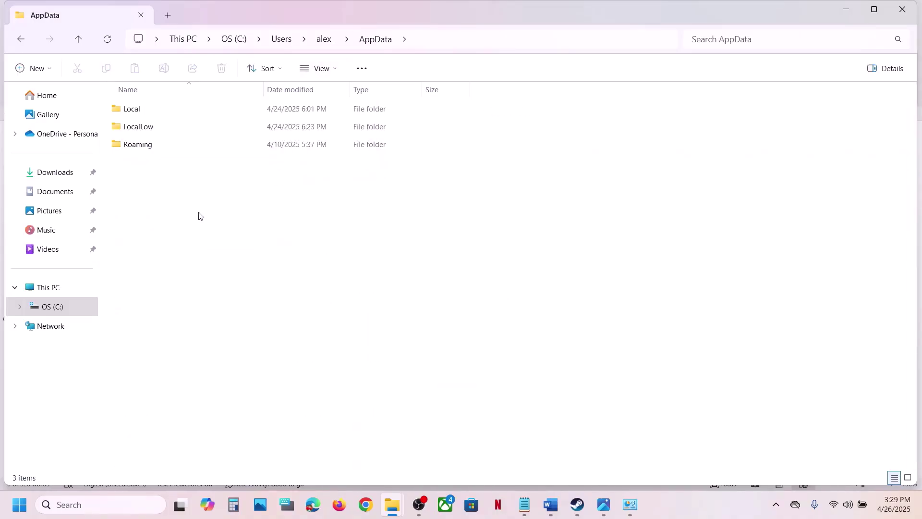
pyautogui.click(139, 112)
pyautogui.doubleClick(139, 111)
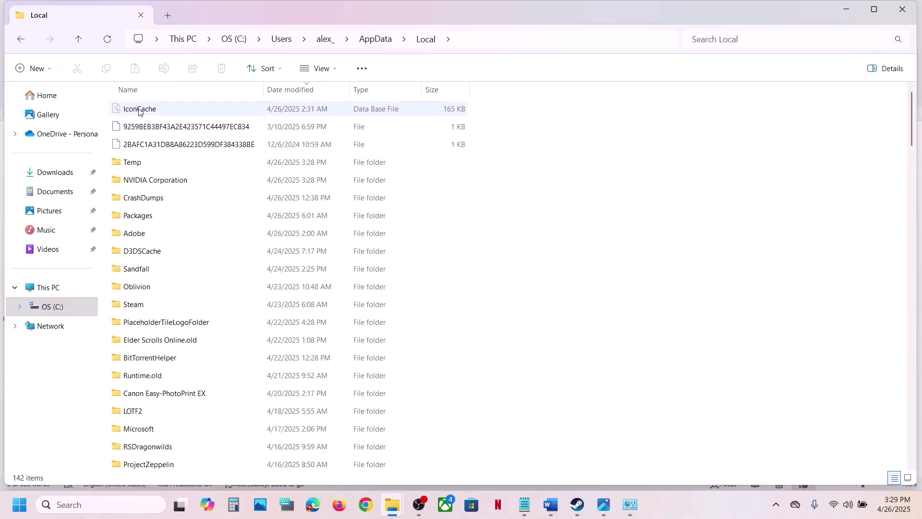
# Look inside the Sandfall folder and go back up to Local
pyautogui.click(160, 267)
pyautogui.doubleClick(176, 274)
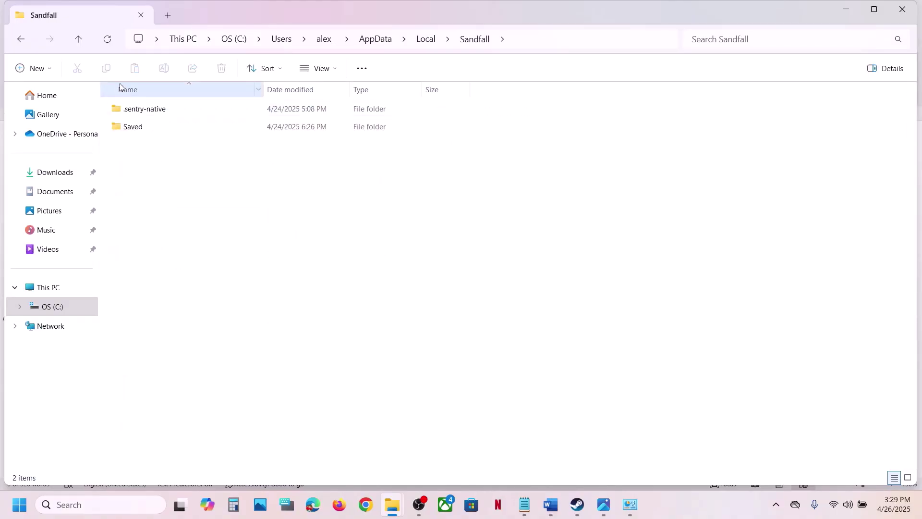
pyautogui.click(78, 42)
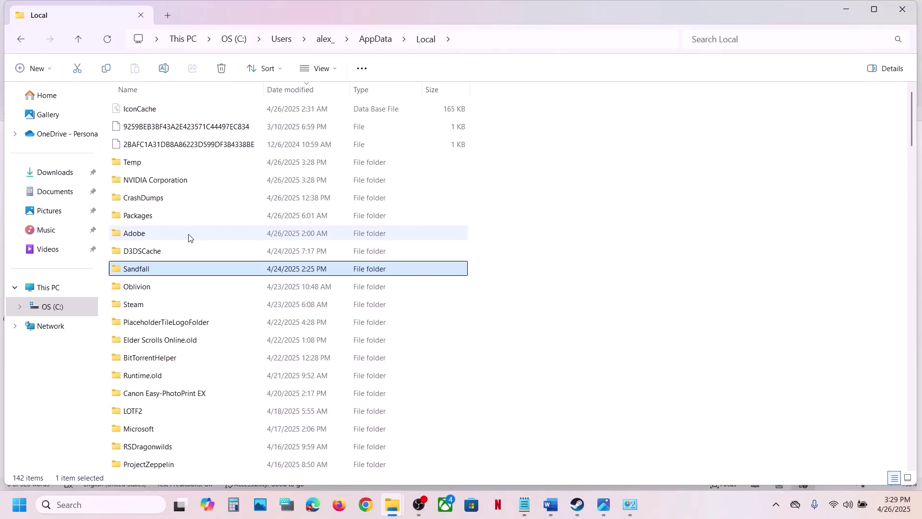
# Copy the Sandfall folder as a backup of the save files and show the desktop
pyautogui.rightClick(138, 274)
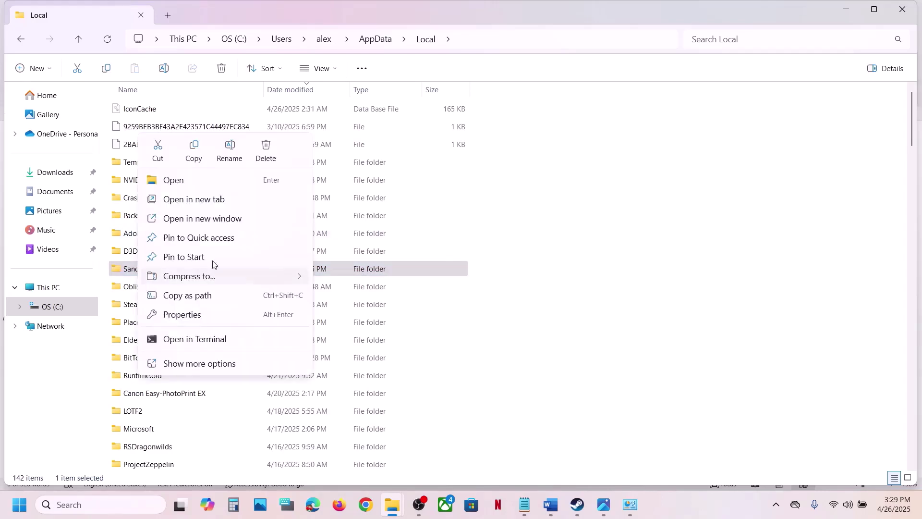
pyautogui.click(197, 163)
pyautogui.press('super+d')
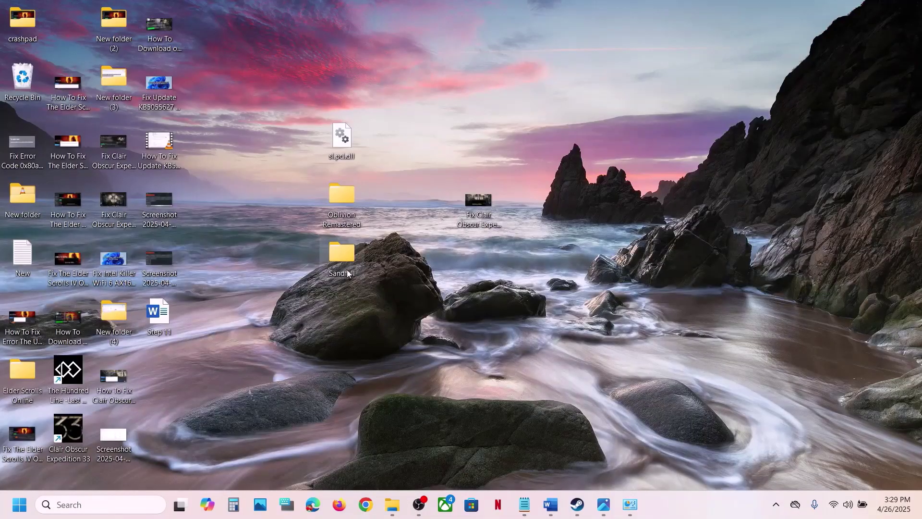
# Return to AppData\Local, rename the Sandfall folder to Sandfall.old, and switch to Steam
pyautogui.click(391, 510)
pyautogui.click(500, 444)
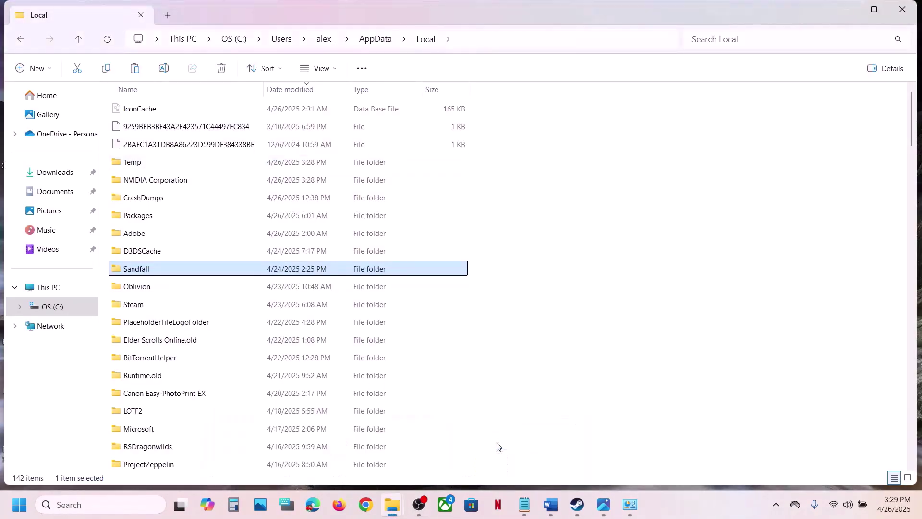
pyautogui.rightClick(179, 274)
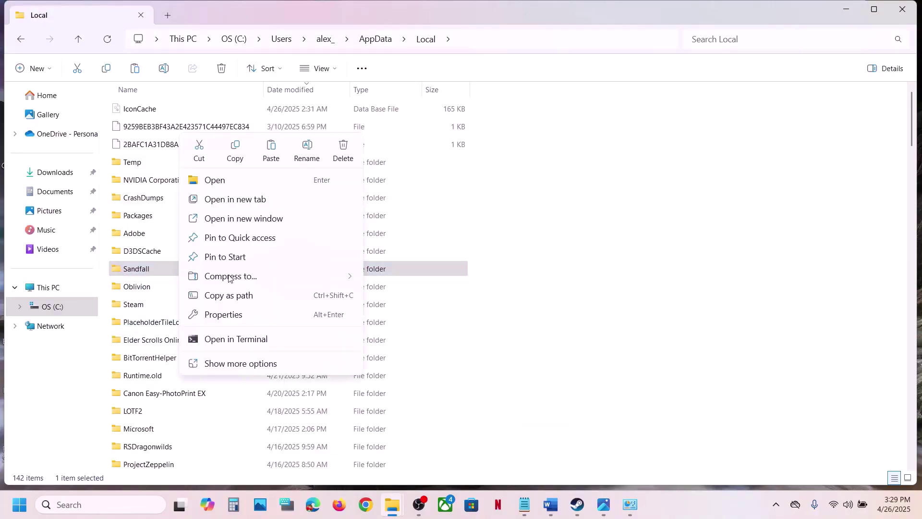
pyautogui.click(300, 153)
pyautogui.click(161, 269)
pyautogui.write('.')
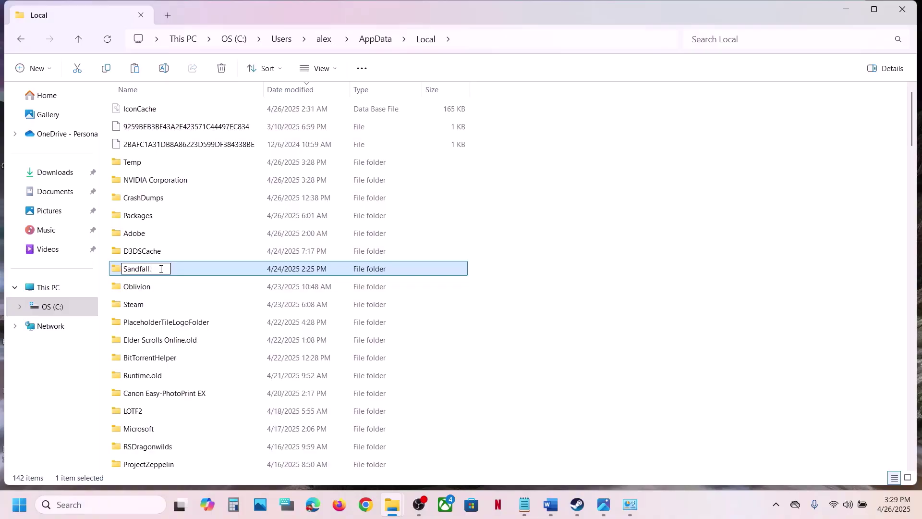
pyautogui.write('old')
pyautogui.click(797, 394)
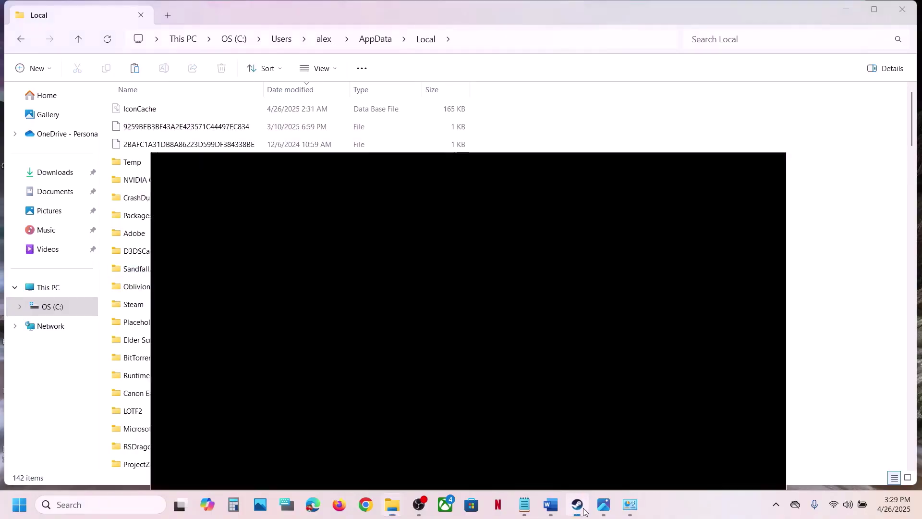
pyautogui.click(579, 505)
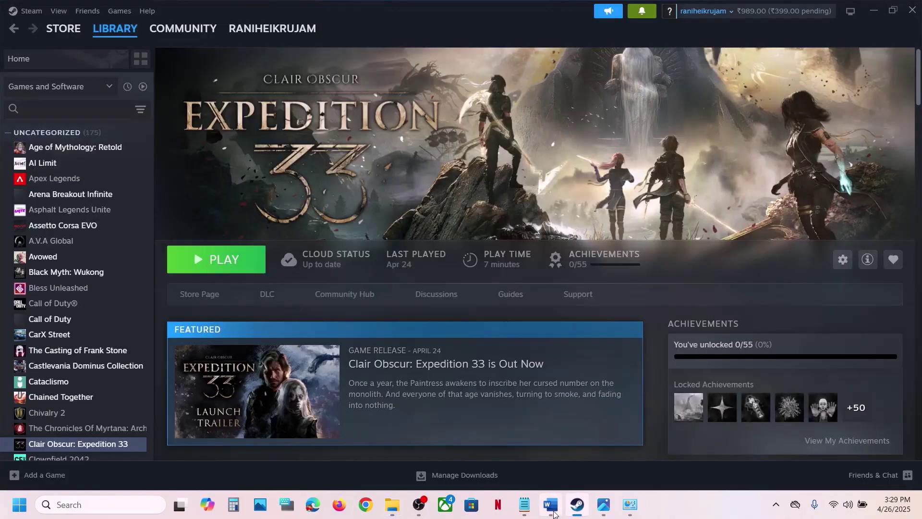
# Read Step 12 in the Word guide about a clean graphics driver installation, highlighting its text and the NVIDIA and AMD links
pyautogui.click(551, 505)
pyautogui.scroll(-3, 471, 336)
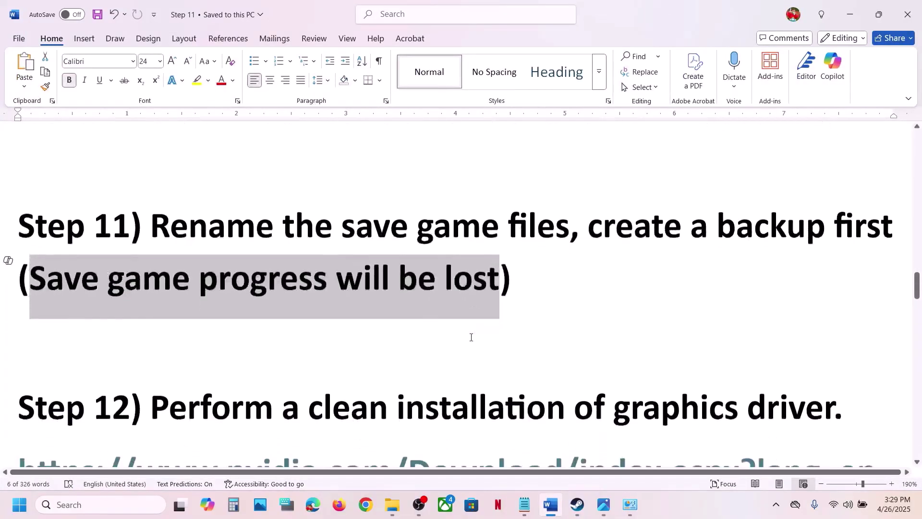
pyautogui.scroll(-2, 471, 337)
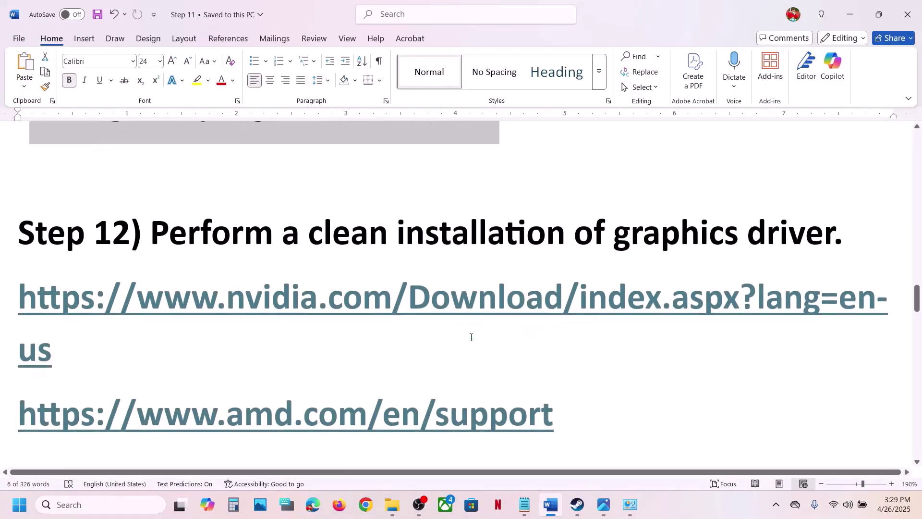
pyautogui.moveTo(281, 253); pyautogui.dragTo(755, 229)
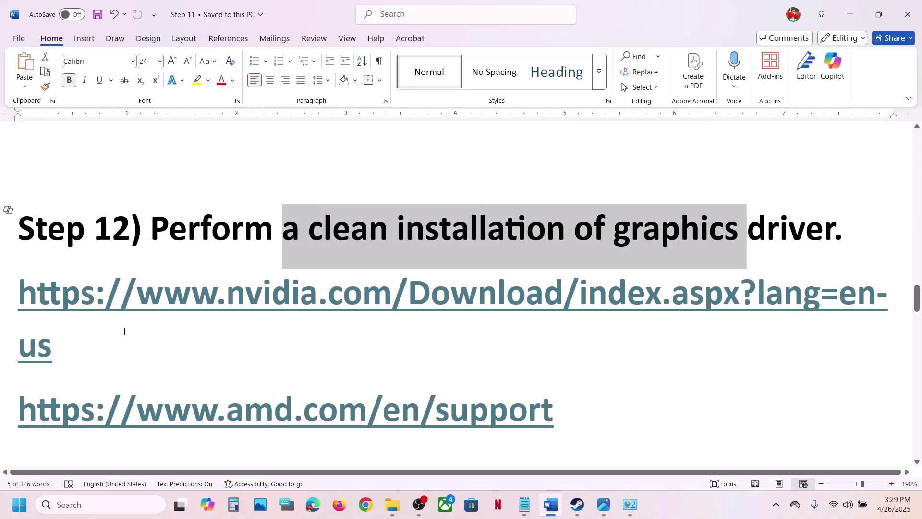
pyautogui.doubleClick(7, 323)
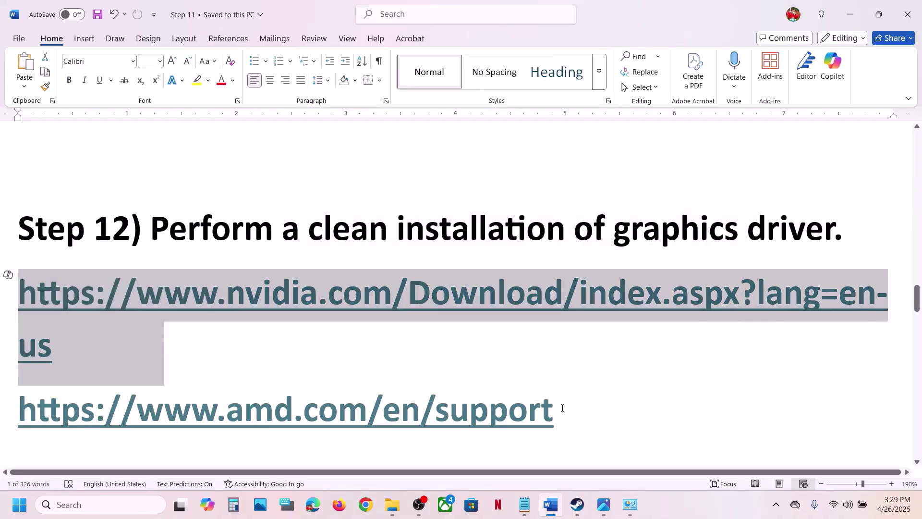
pyautogui.moveTo(563, 408); pyautogui.dragTo(220, 409)
# On NVIDIA's driver page, set the operating system to Windows 11 and search for the GeForce RTX 3050 Laptop GPU driver
pyautogui.click(679, 510)
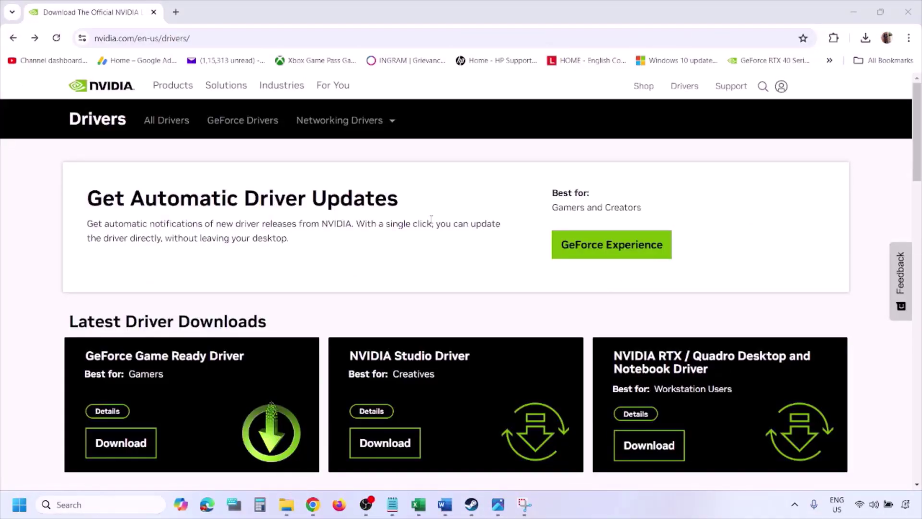
pyautogui.scroll(-8, 216, 294)
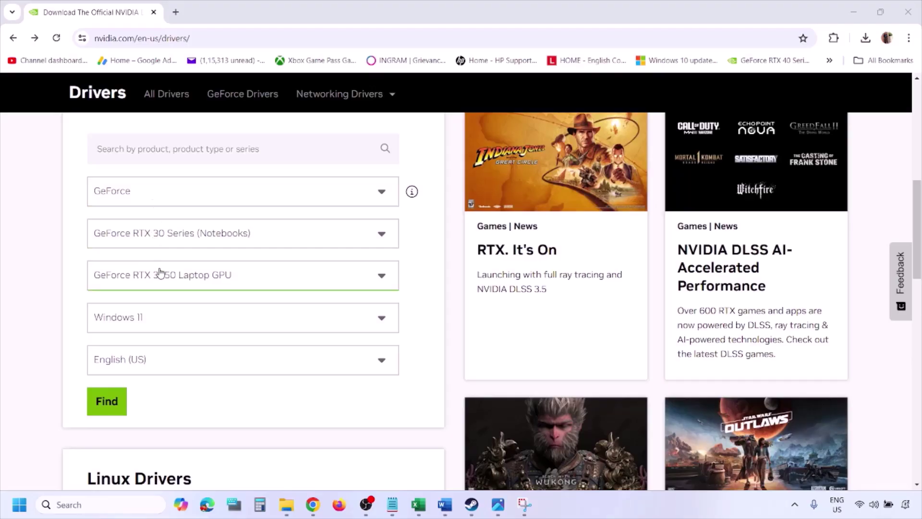
pyautogui.click(153, 320)
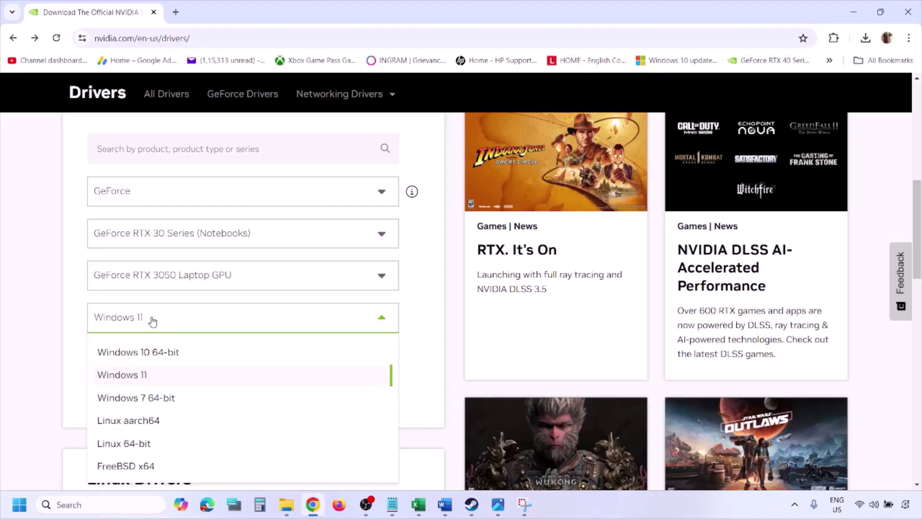
pyautogui.click(134, 380)
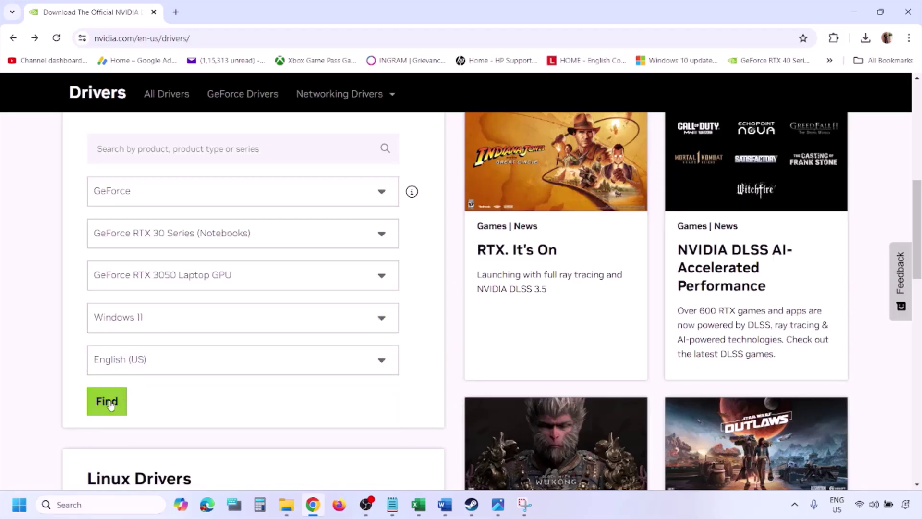
# Review the images 1.png to 5.png covering the Game Ready driver download, custom installation and clean installation option
pyautogui.moveTo(498, 504)
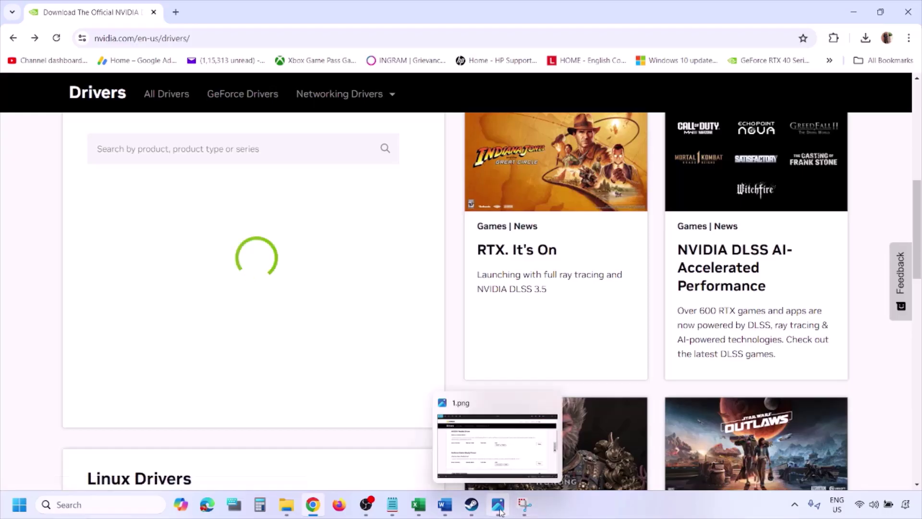
pyautogui.click(524, 478)
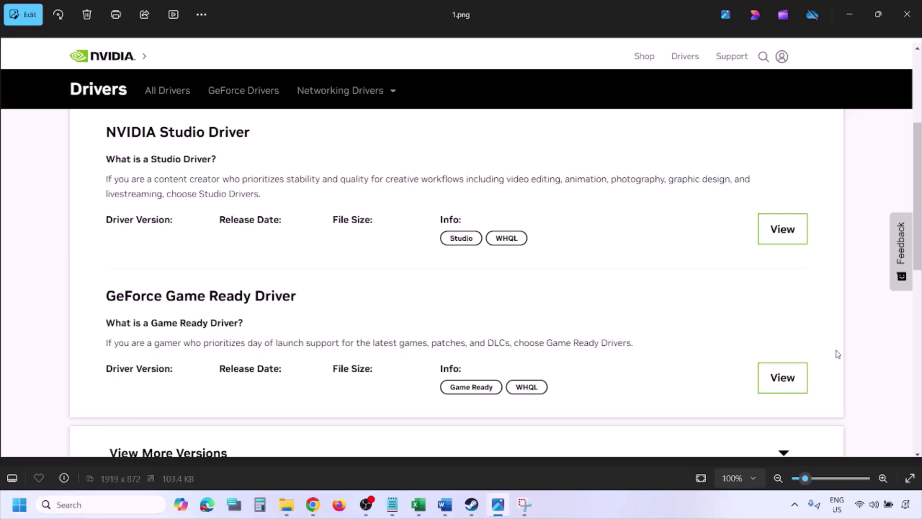
pyautogui.press('Right')
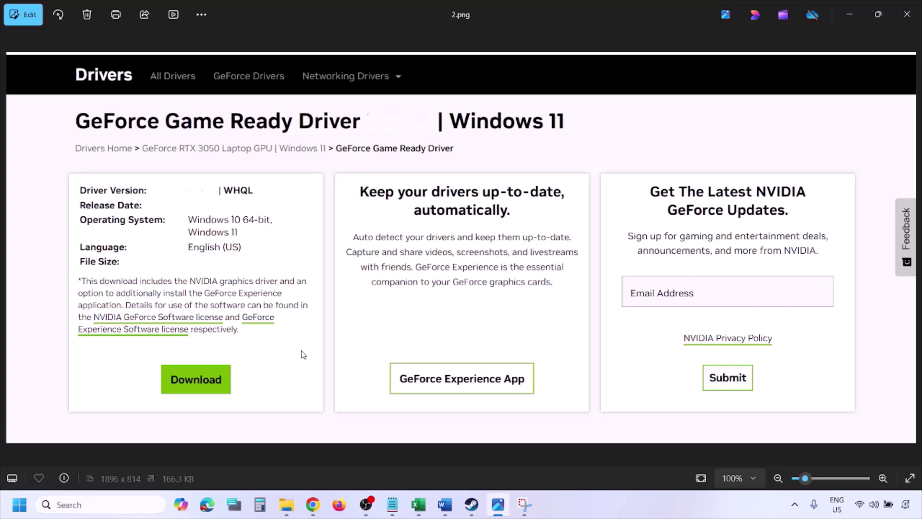
pyautogui.press('Right')
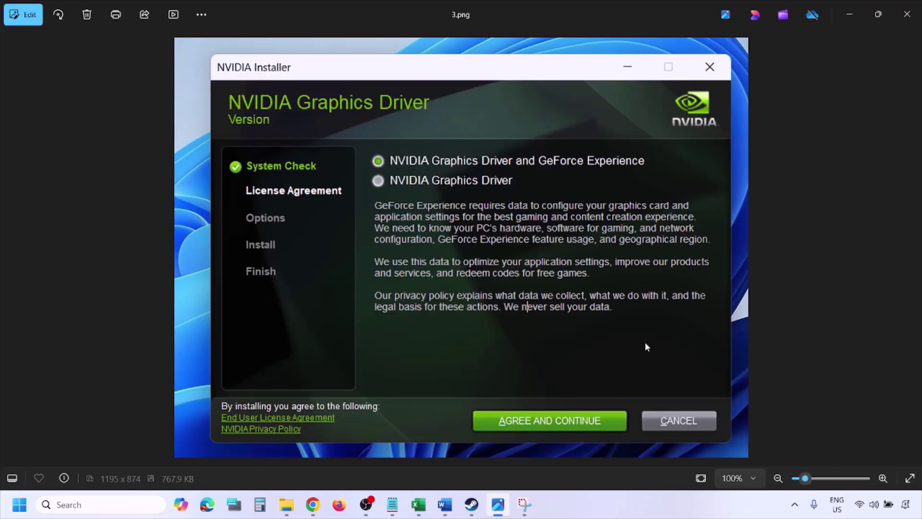
pyautogui.press('Right')
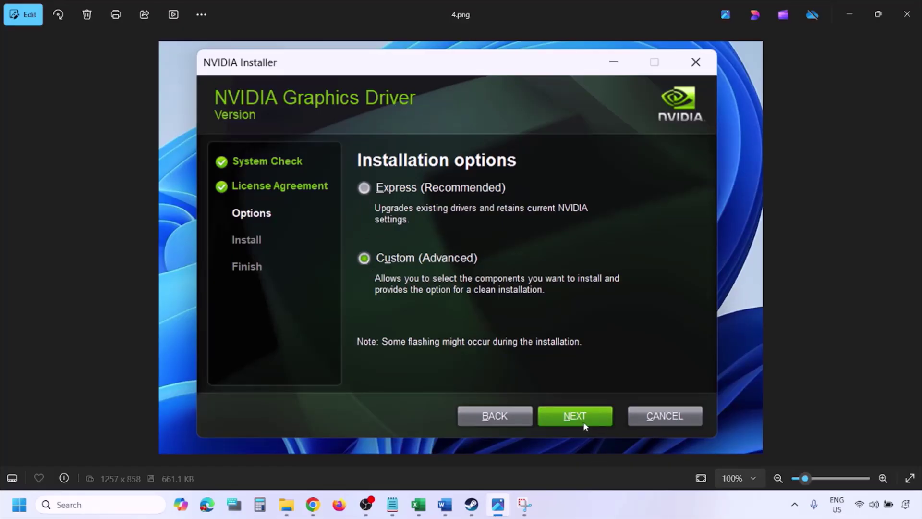
pyautogui.press('Right')
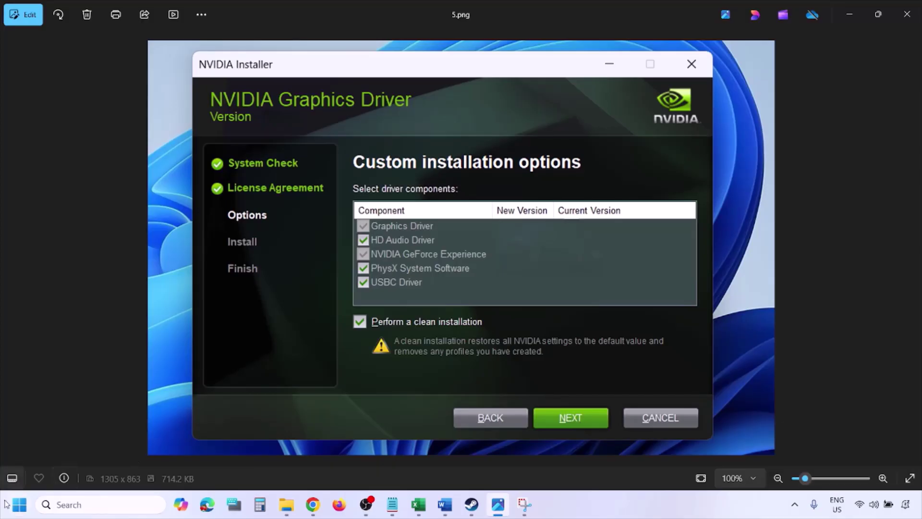
# Show the computer's power options with the Restart choice, and dismiss them without restarting
pyautogui.click(19, 505)
pyautogui.click(354, 468)
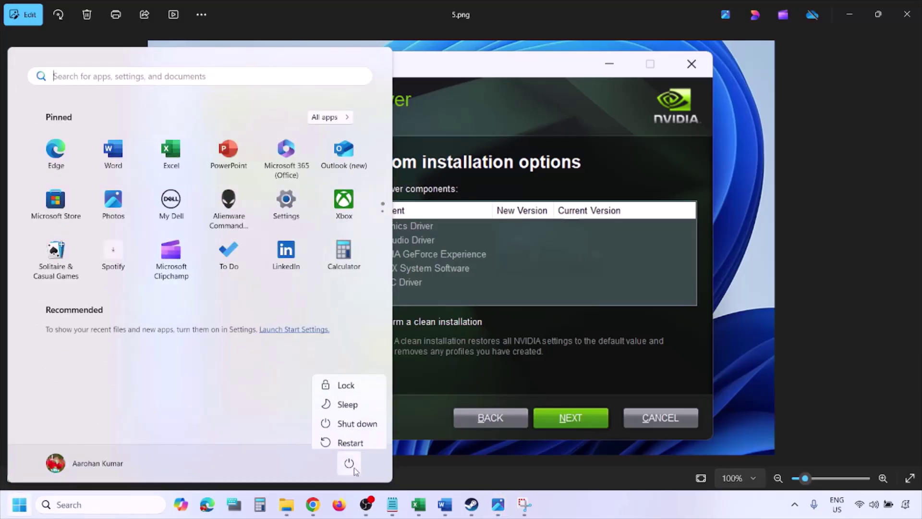
pyautogui.press('Escape')
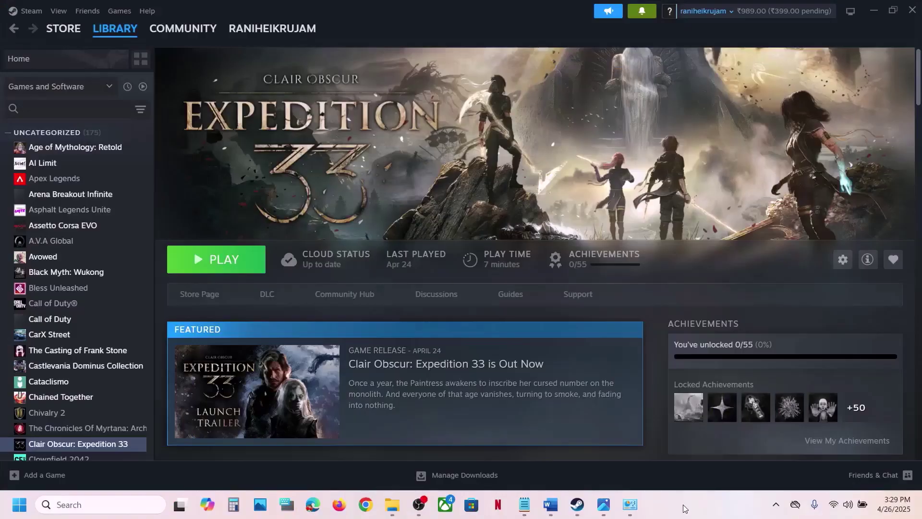
# Copy the NVIDIA download link under Step 13 of the Word guide and open it in Chrome
pyautogui.click(551, 505)
pyautogui.scroll(-3, 399, 346)
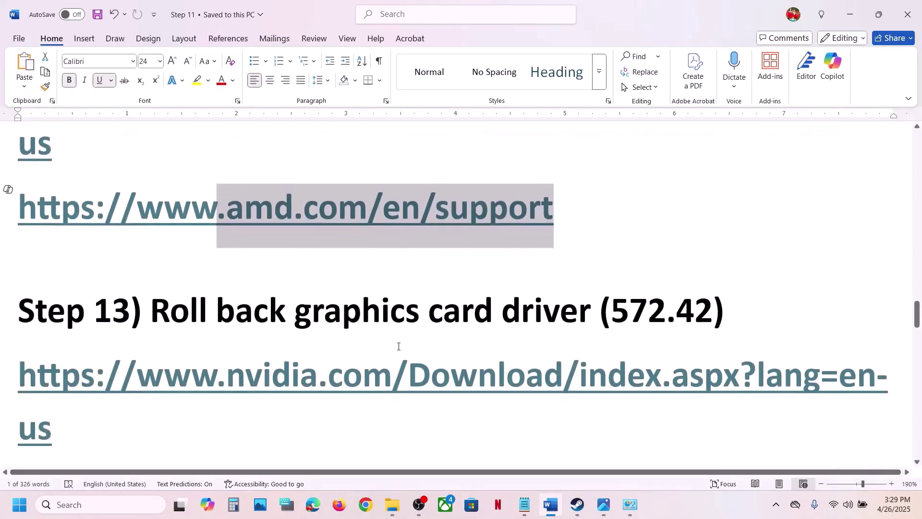
pyautogui.moveTo(120, 429); pyautogui.dragTo(9, 384)
pyautogui.hotkey('ctrl', 'c')
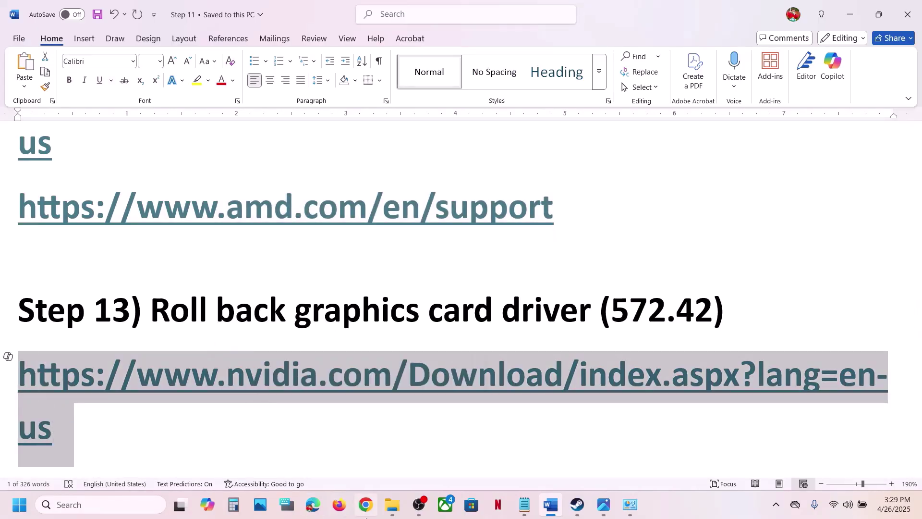
pyautogui.click(365, 505)
pyautogui.hotkey('ctrl', 'v')
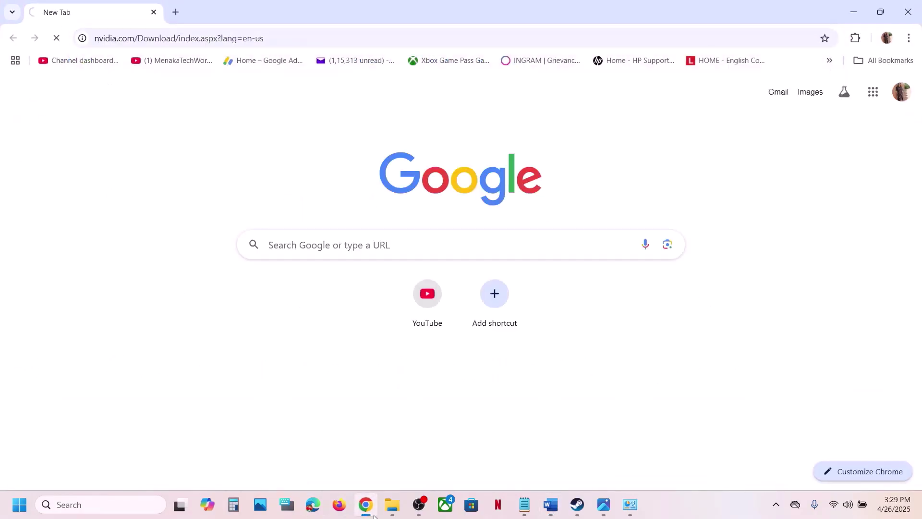
pyautogui.press('Return')
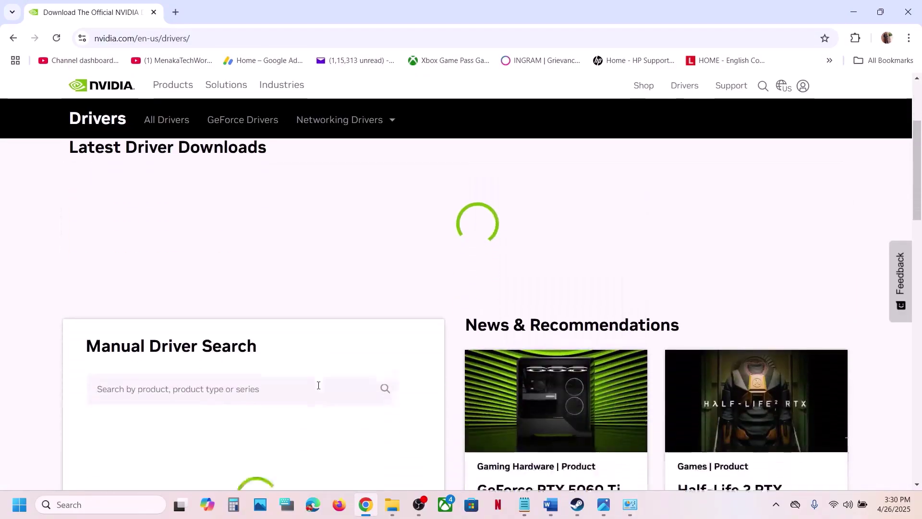
# Search for GeForce RTX 3050 Laptop GPU drivers for Windows 11 and expand the list of more versions
pyautogui.scroll(-1, 317, 387)
pyautogui.scroll(-1, 319, 387)
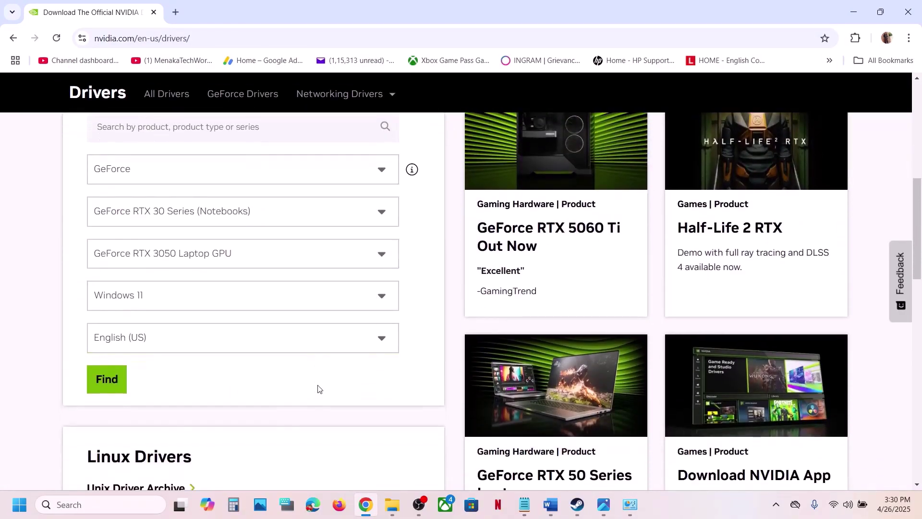
pyautogui.click(106, 377)
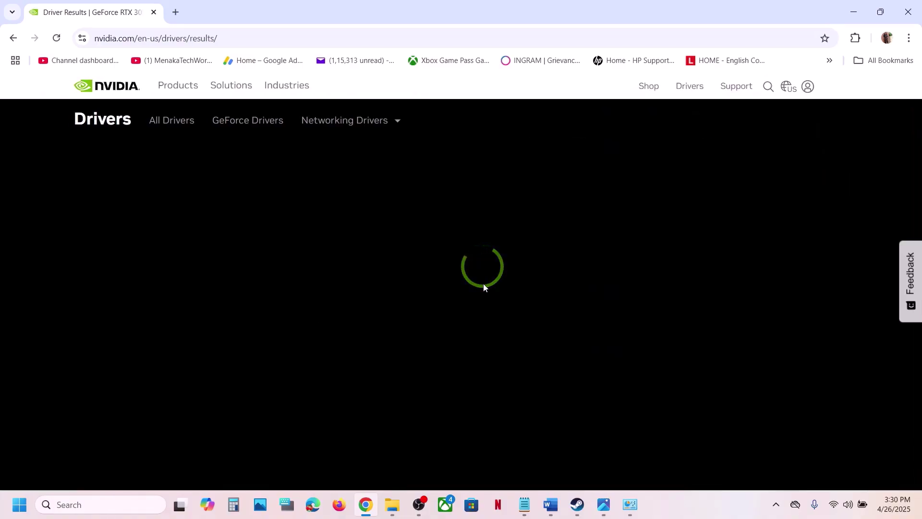
pyautogui.scroll(-10, 304, 350)
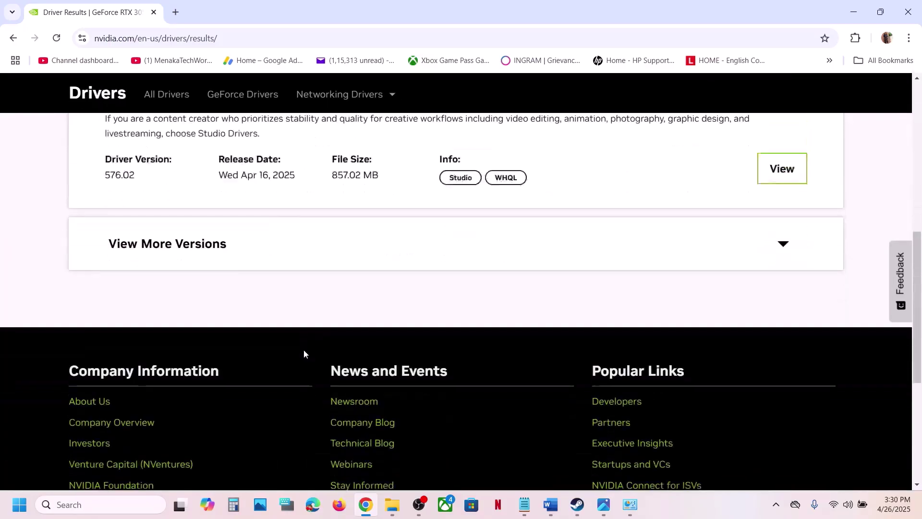
pyautogui.click(137, 190)
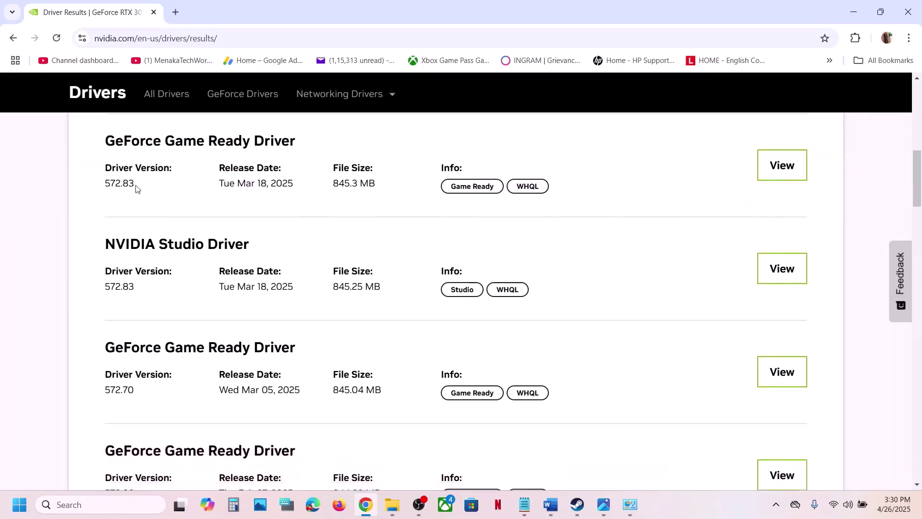
# Compare the listed Game Ready driver versions, highlighting 576.02 and the older 572.83
pyautogui.scroll(5, 181, 201)
pyautogui.scroll(-1, 181, 201)
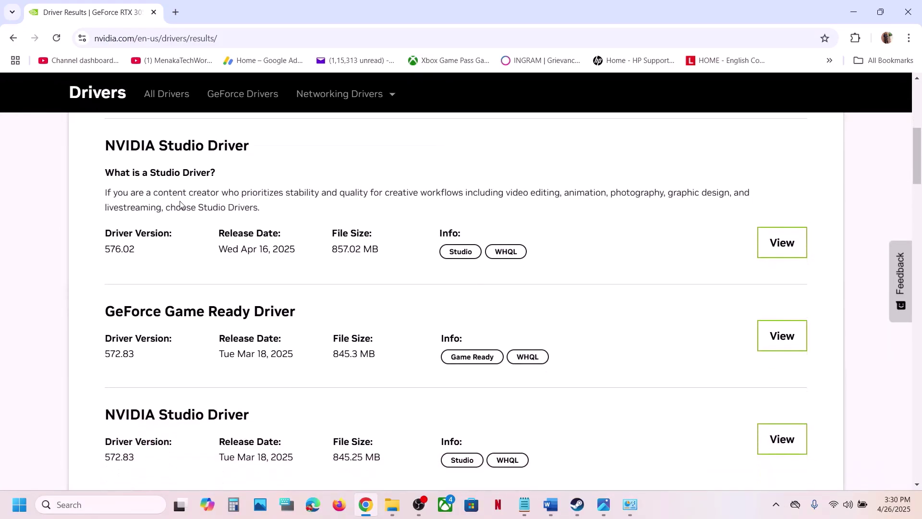
pyautogui.scroll(4, 160, 285)
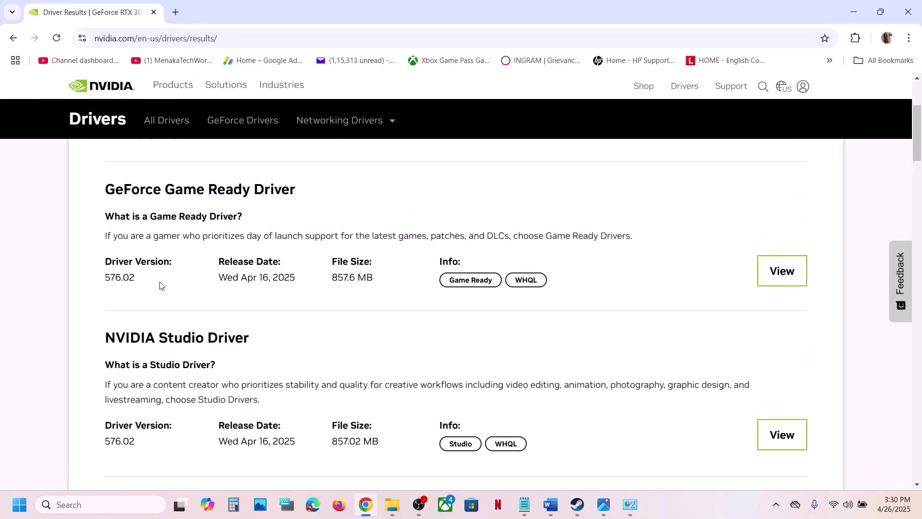
pyautogui.moveTo(108, 288); pyautogui.dragTo(141, 291)
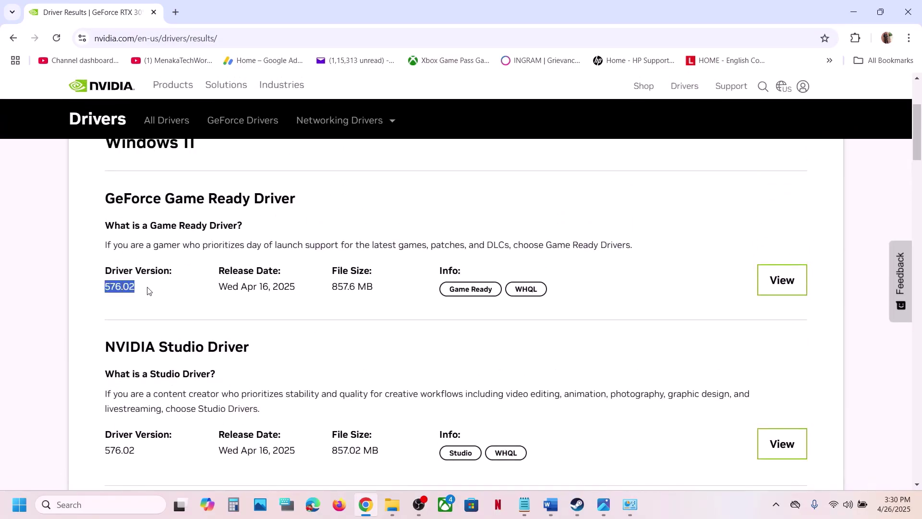
pyautogui.scroll(-6, 147, 290)
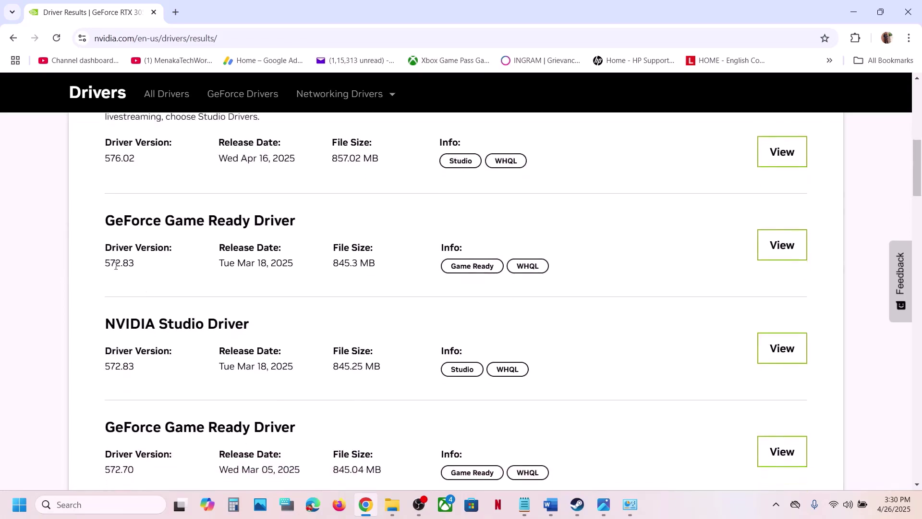
pyautogui.moveTo(108, 260); pyautogui.dragTo(152, 268)
pyautogui.scroll(-1, 123, 371)
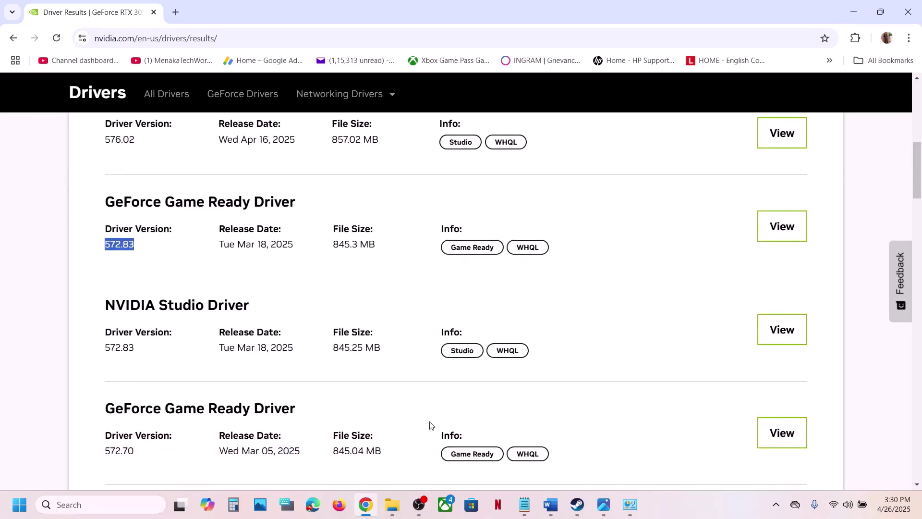
# Check the rollback version in the guide and locate Game Ready Driver 572.42 in the NVIDIA list
pyautogui.click(550, 510)
pyautogui.click(551, 504)
pyautogui.scroll(-1, 182, 356)
pyautogui.scroll(-6, 182, 355)
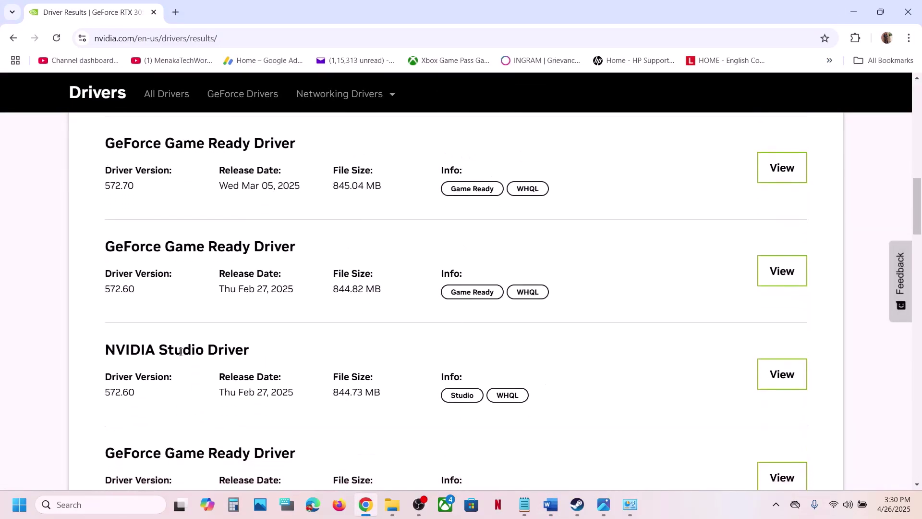
pyautogui.scroll(-3, 182, 355)
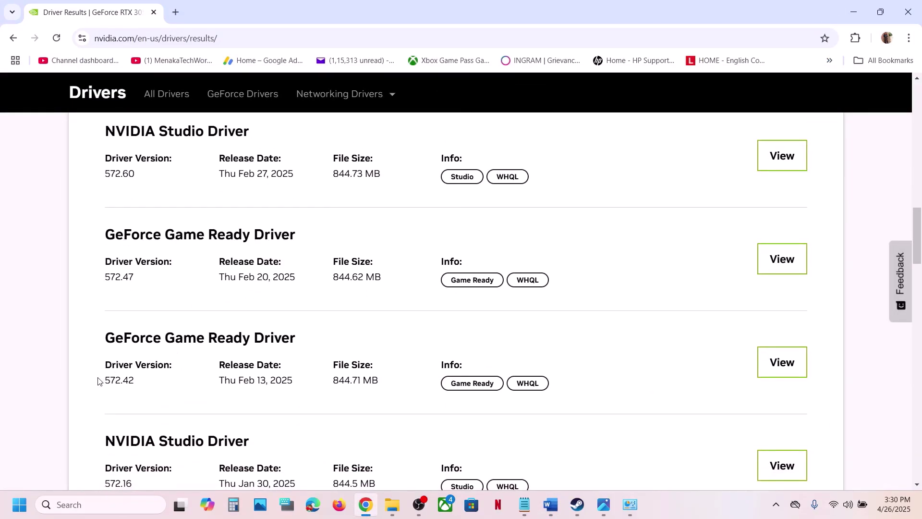
pyautogui.moveTo(105, 383); pyautogui.dragTo(153, 381)
pyautogui.click(153, 381)
# Bring up Steam, return to the Word guide, and copy the word "graphics" from the Step 14 heading
pyautogui.moveTo(586, 507)
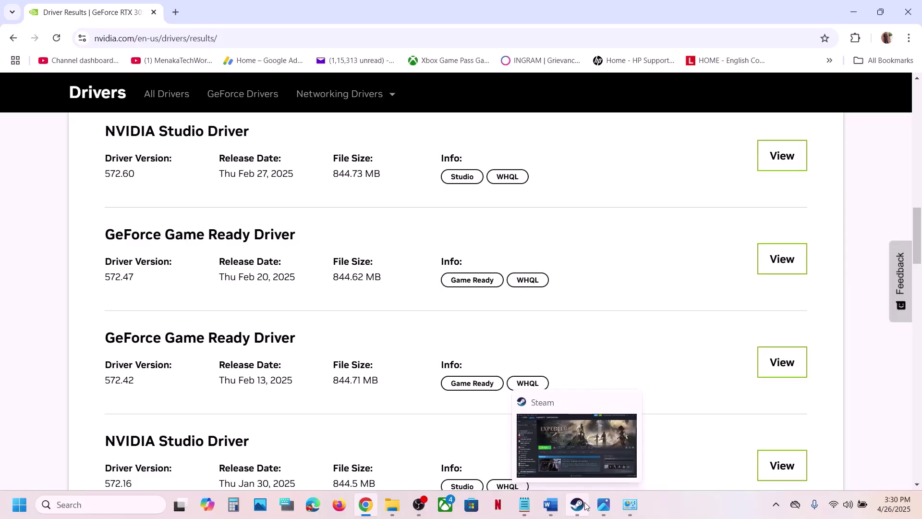
pyautogui.click(582, 456)
pyautogui.click(556, 505)
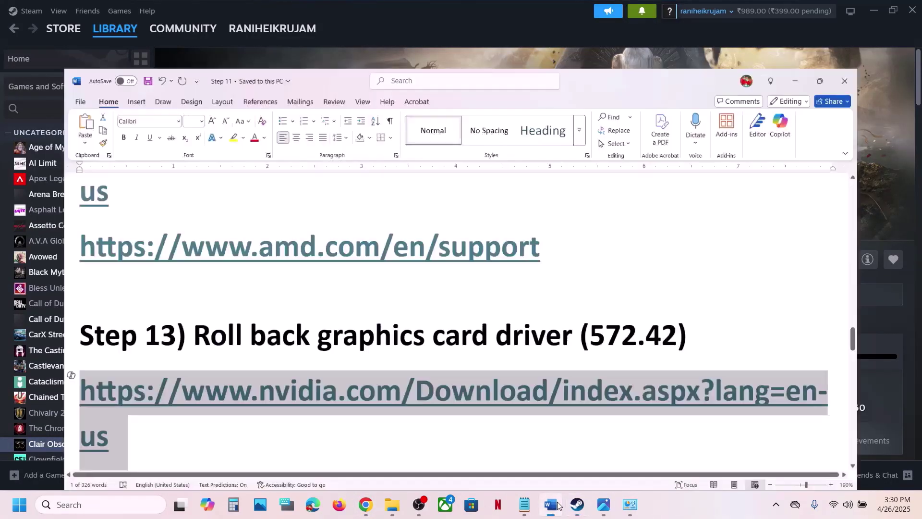
pyautogui.scroll(-3, 364, 287)
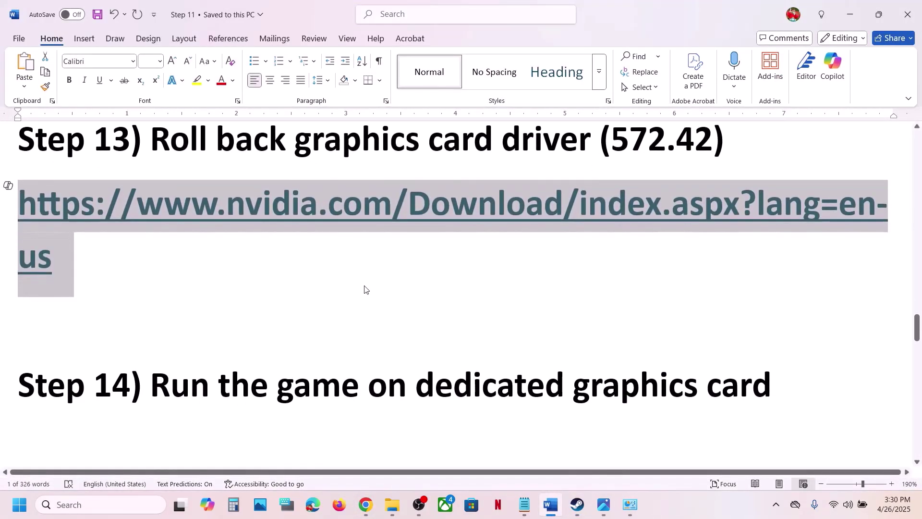
pyautogui.doubleClick(657, 373)
pyautogui.hotkey('ctrl', 'c')
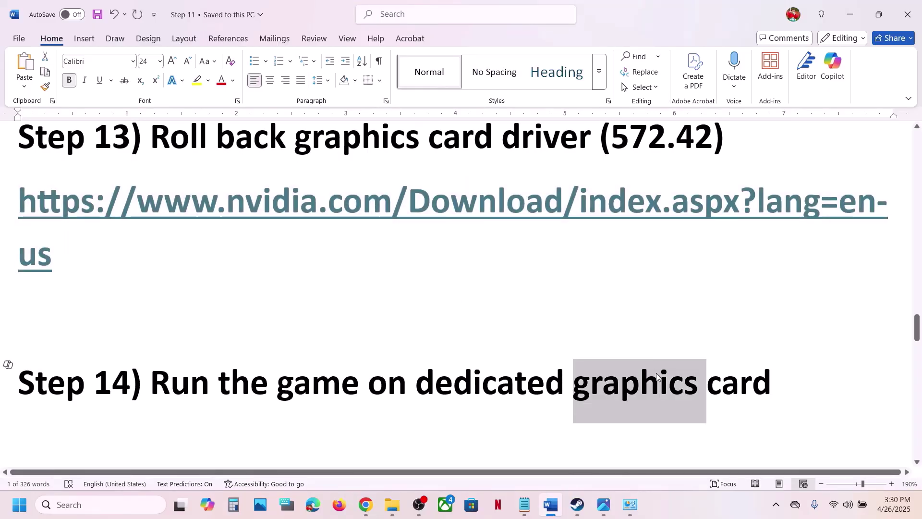
# Open the Windows Graphics settings and add SandFall-Win64-Shipping from the Expedition 33 Win64 folder as a desktop app
pyautogui.click(96, 504)
pyautogui.hotkey('ctrl', 'v')
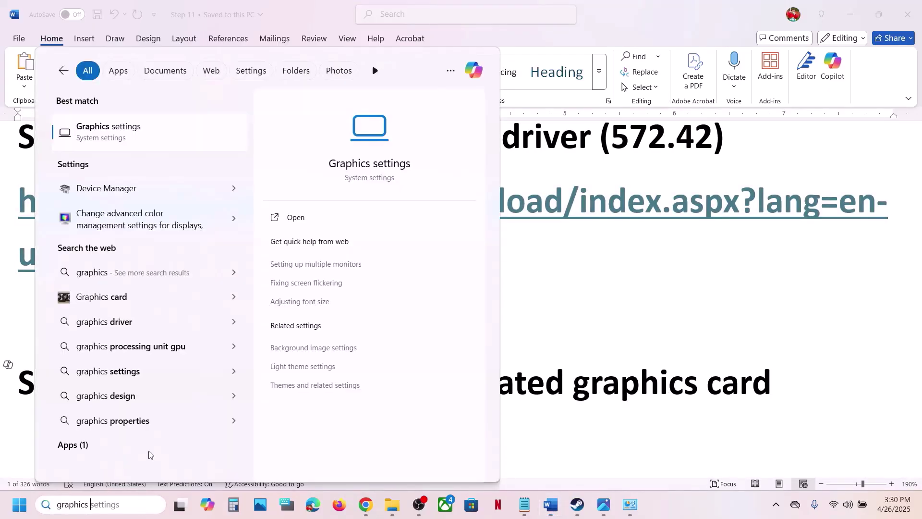
pyautogui.click(140, 147)
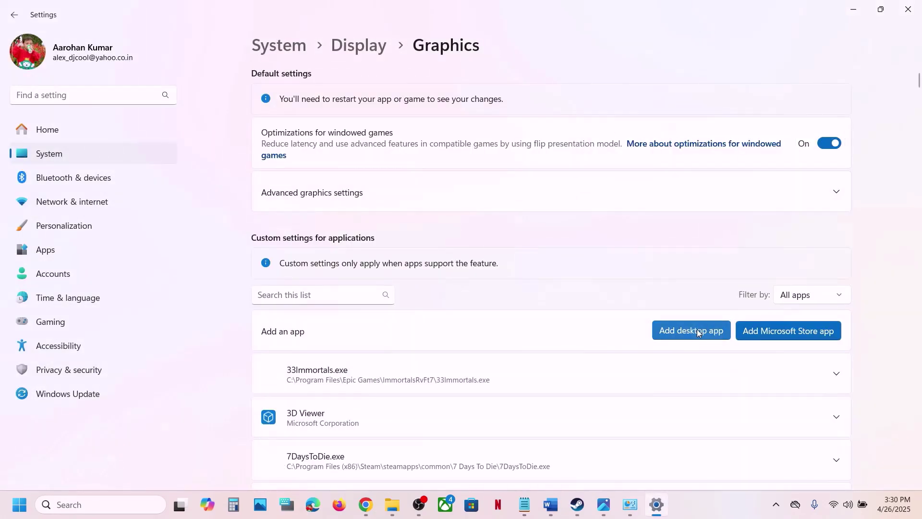
pyautogui.click(698, 331)
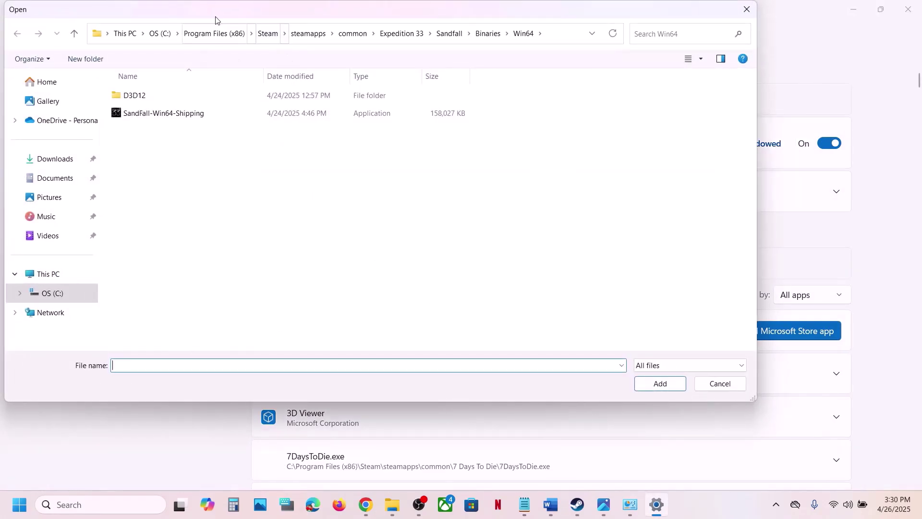
pyautogui.click(218, 115)
pyautogui.click(639, 384)
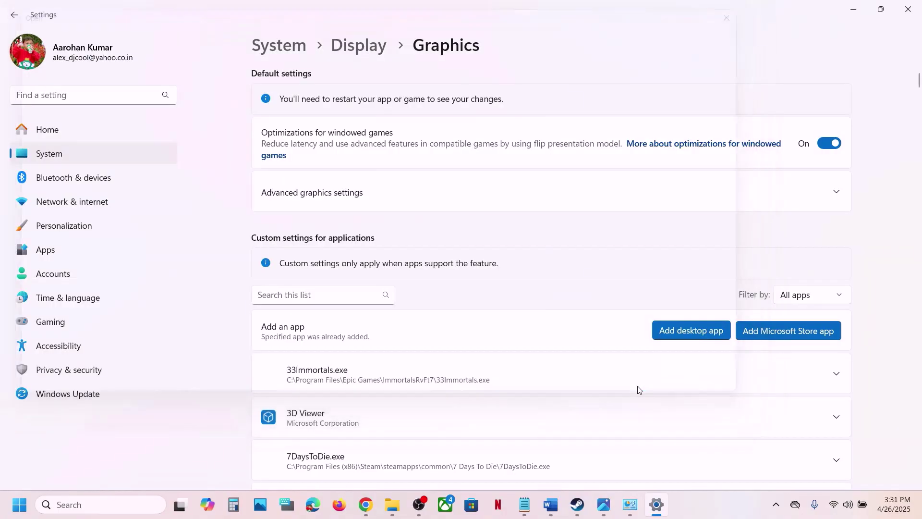
# Set the GPU preference of the Expedition 33 entry to High Performance (NVIDIA GeForce RTX 3050 Laptop GPU)
pyautogui.scroll(-20, 515, 378)
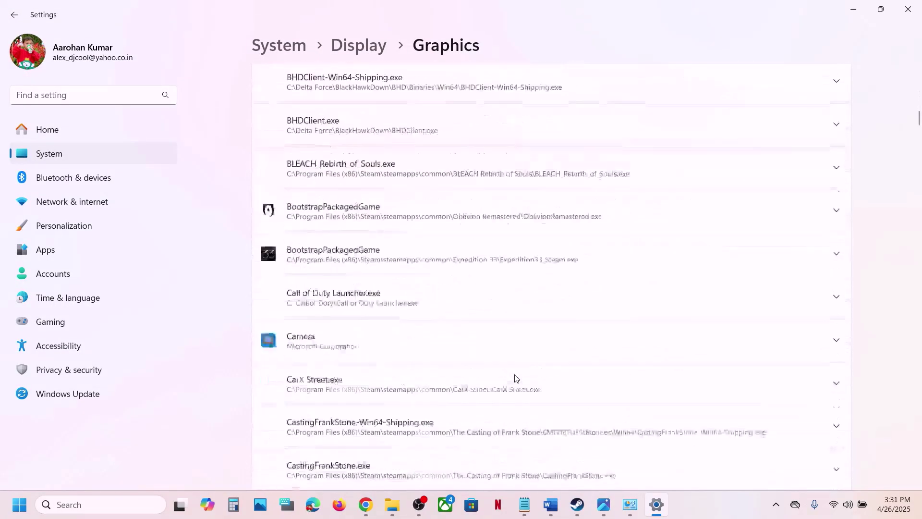
pyautogui.scroll(3, 515, 378)
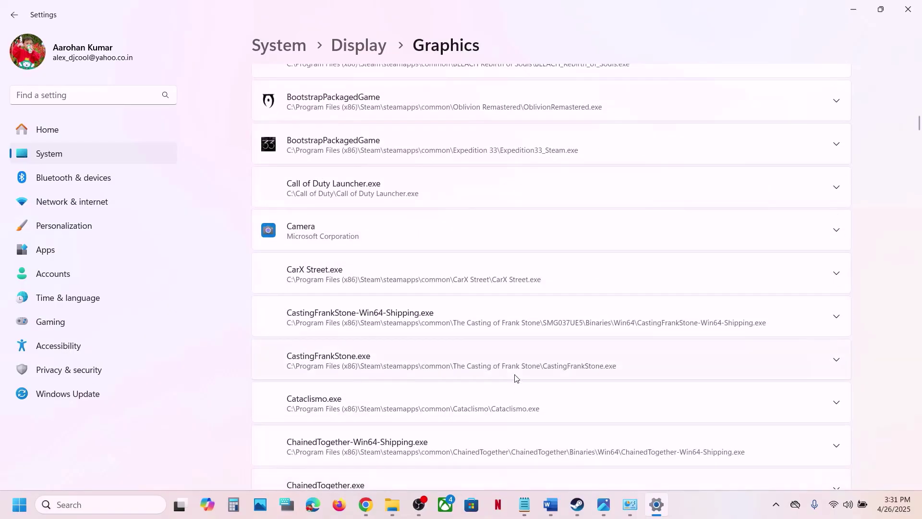
pyautogui.scroll(-1, 515, 378)
pyautogui.scroll(-15, 515, 378)
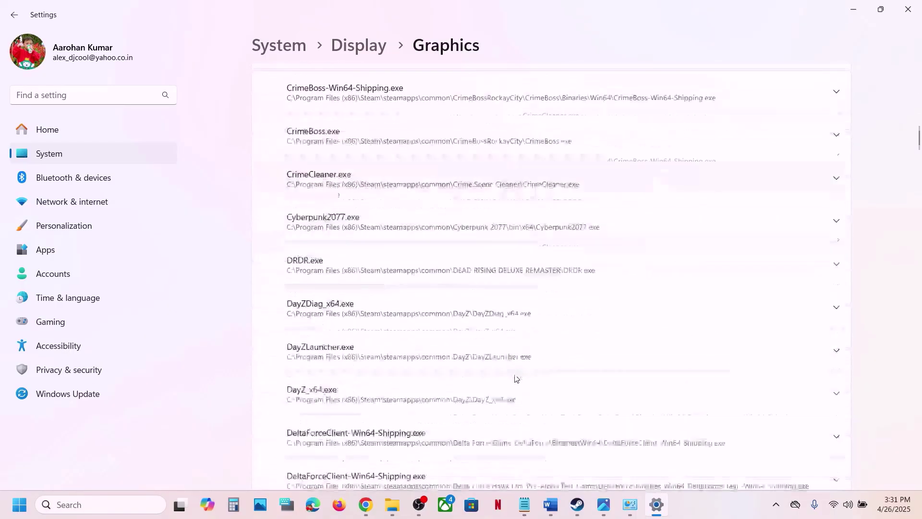
pyautogui.scroll(-2, 515, 378)
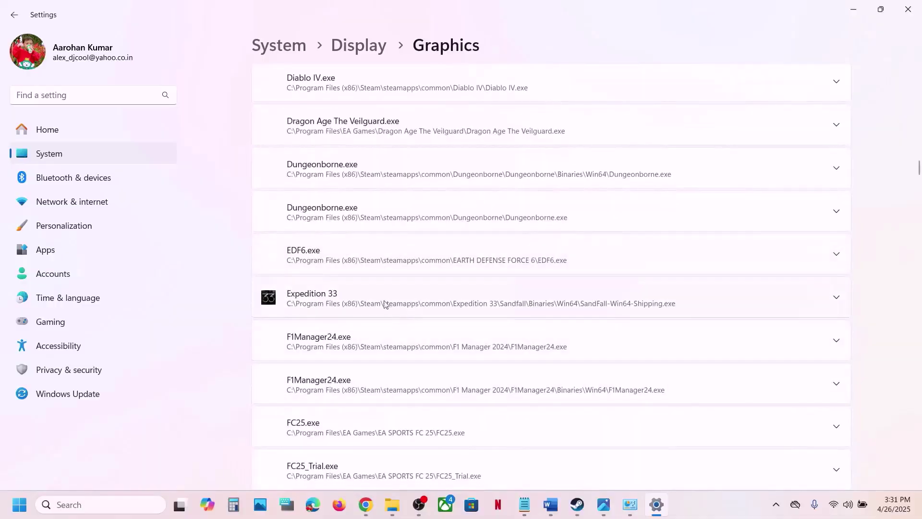
pyautogui.click(383, 300)
pyautogui.scroll(-2, 601, 356)
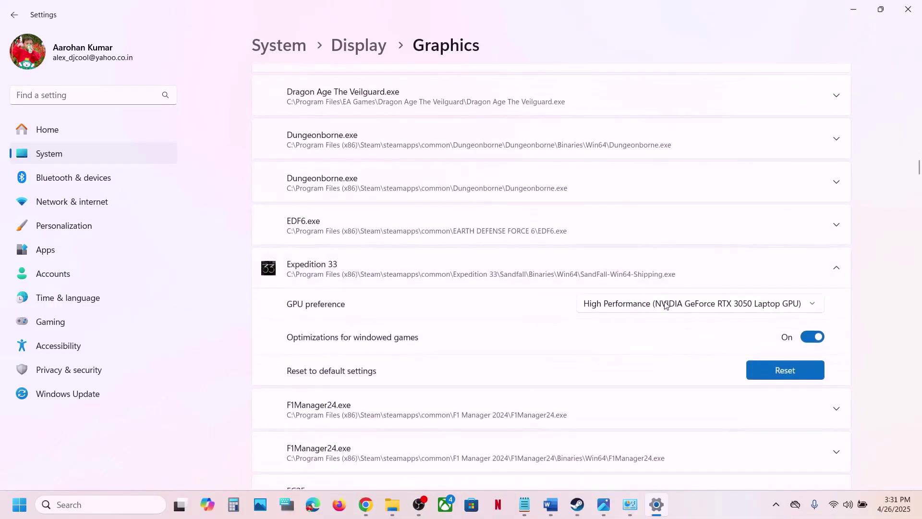
pyautogui.click(667, 301)
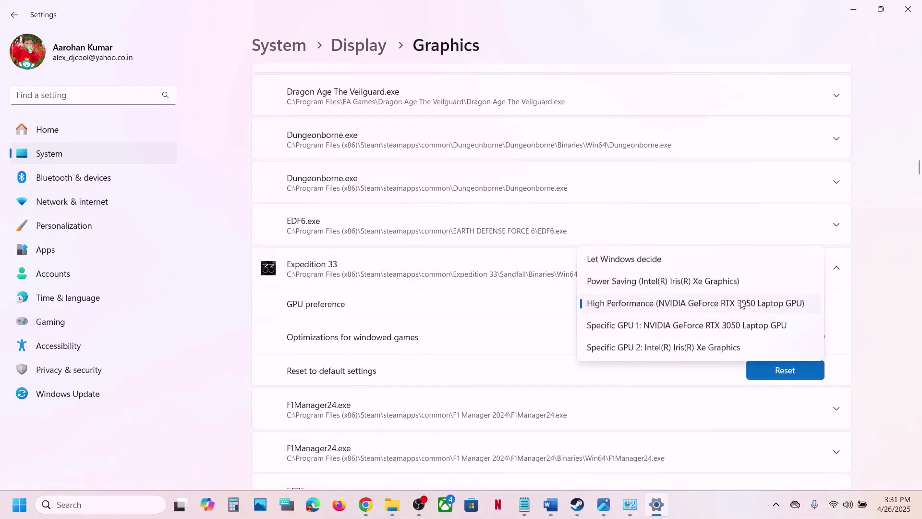
pyautogui.click(742, 303)
# Set the GPU preference of the Expedition33_Steam.exe entry to High Performance (NVIDIA GeForce RTX 3050 Laptop GPU) and close Settings
pyautogui.scroll(20, 532, 295)
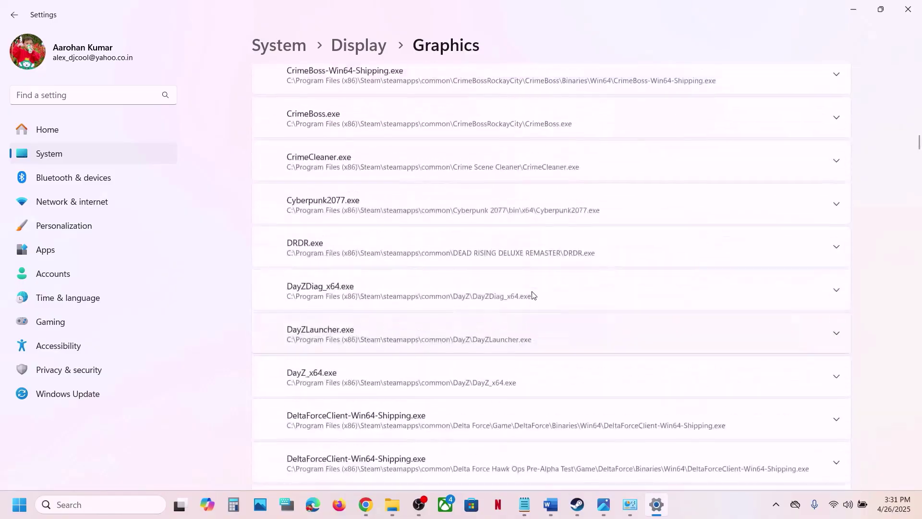
pyautogui.scroll(3, 532, 292)
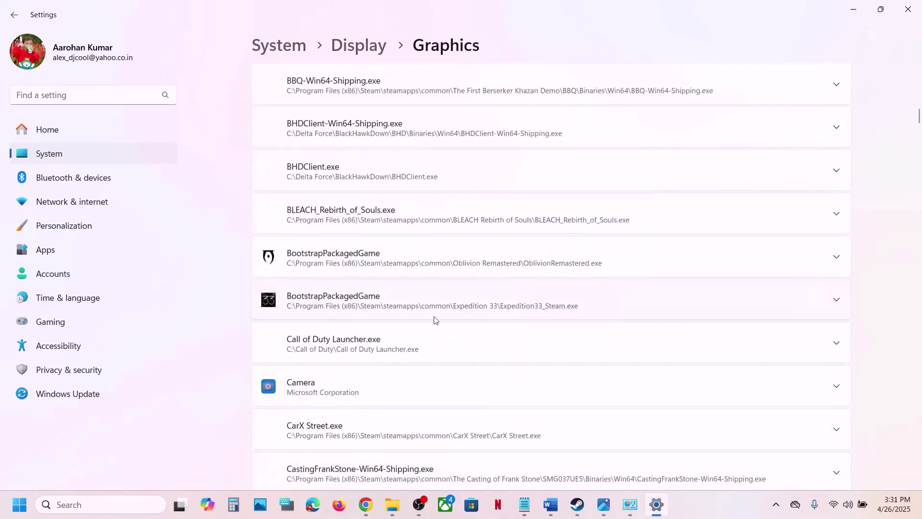
pyautogui.click(451, 306)
pyautogui.scroll(-2, 535, 317)
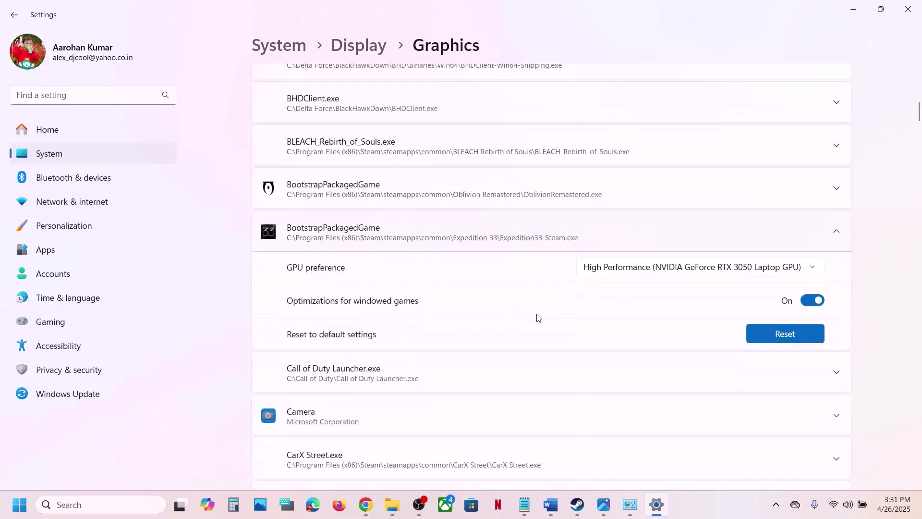
pyautogui.click(654, 258)
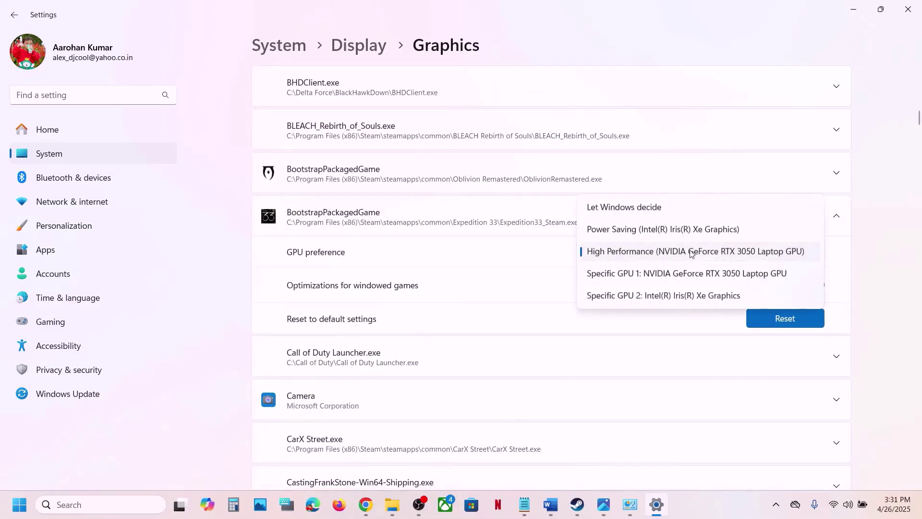
pyautogui.click(695, 250)
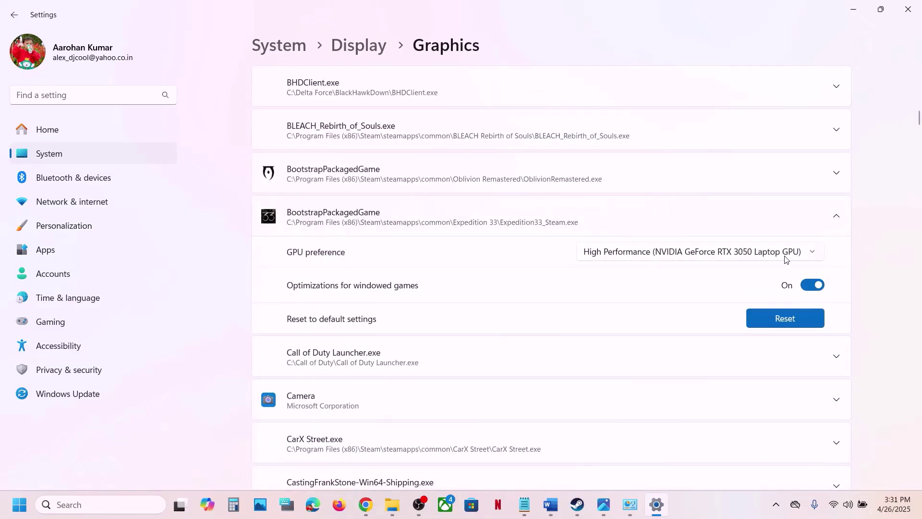
pyautogui.click(908, 9)
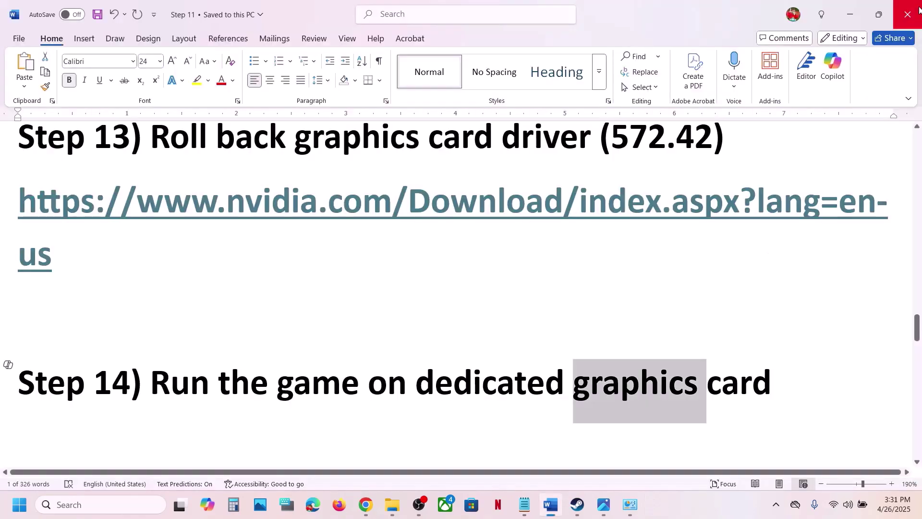
# Copy the Visual C++ download link from Step 15 of the Word guide and open it in a new Chrome tab
pyautogui.scroll(-5, 480, 315)
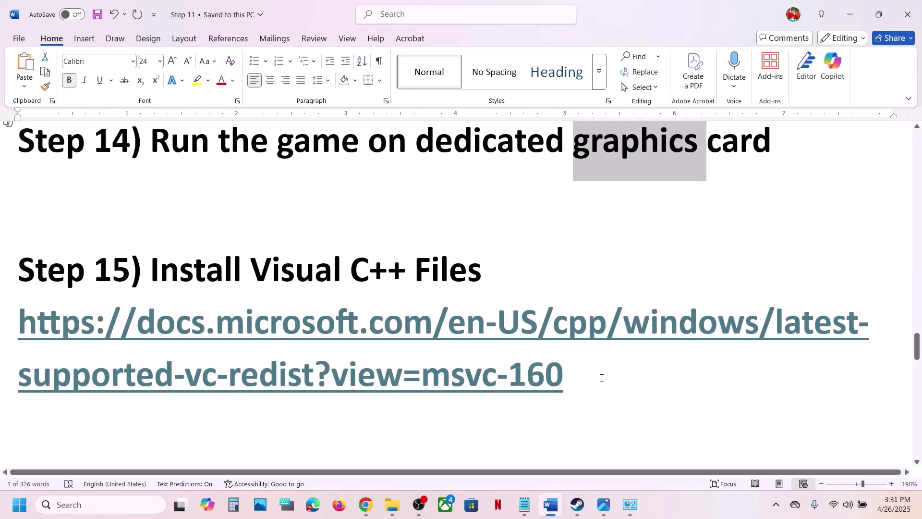
pyautogui.moveTo(602, 378); pyautogui.dragTo(1, 323)
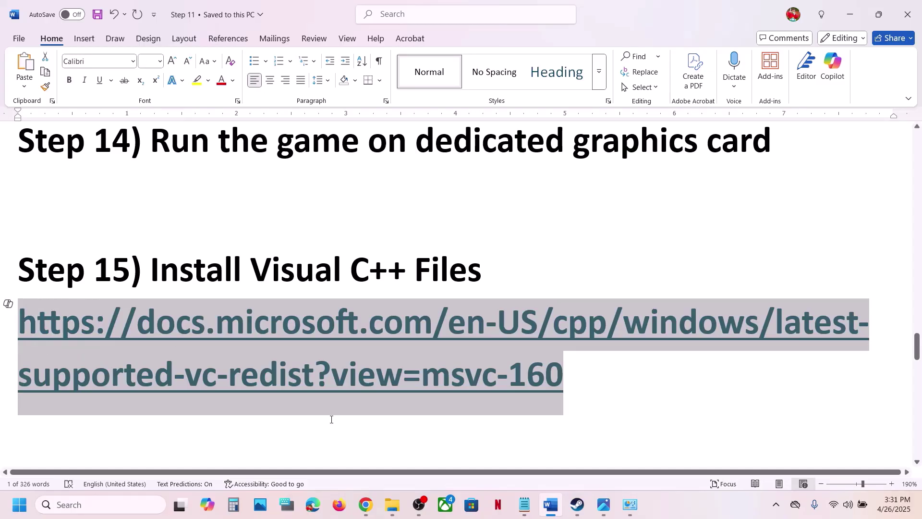
pyautogui.click(365, 504)
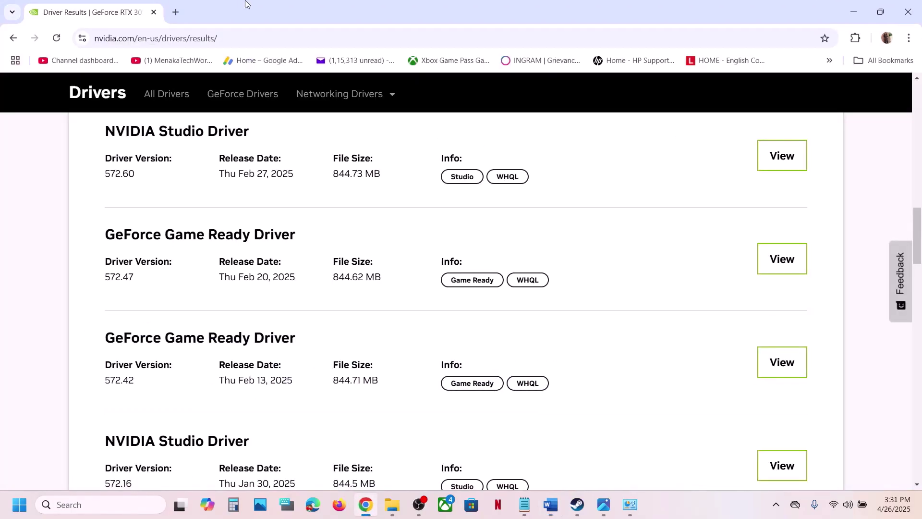
pyautogui.click(177, 13)
pyautogui.write('https://docs.microsoft.com/en-us/cpp/windows/latest-supported-vc-redist?view=msvc-160')
pyautogui.press('Return')
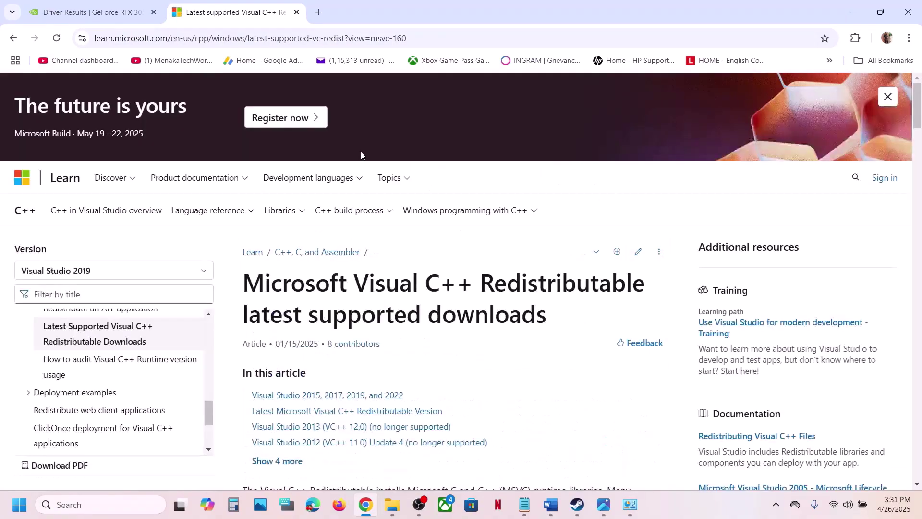
# Download the X86 Visual C++ Redistributable from the latest version table, run it and start the repair
pyautogui.scroll(-15, 361, 153)
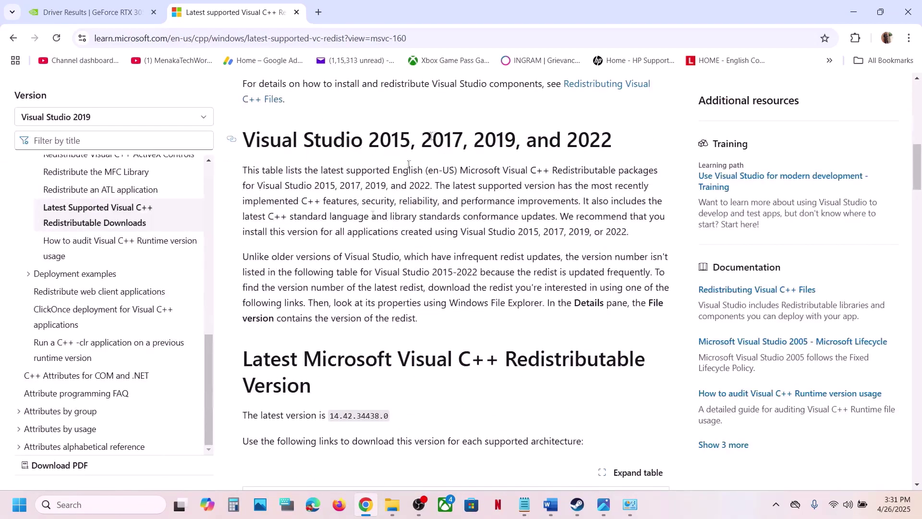
pyautogui.scroll(-3, 361, 233)
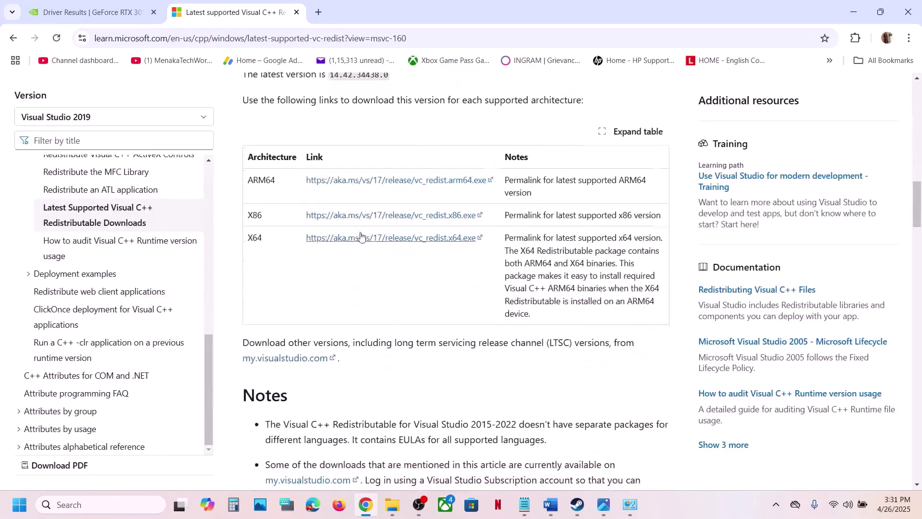
pyautogui.doubleClick(256, 214)
pyautogui.click(263, 233)
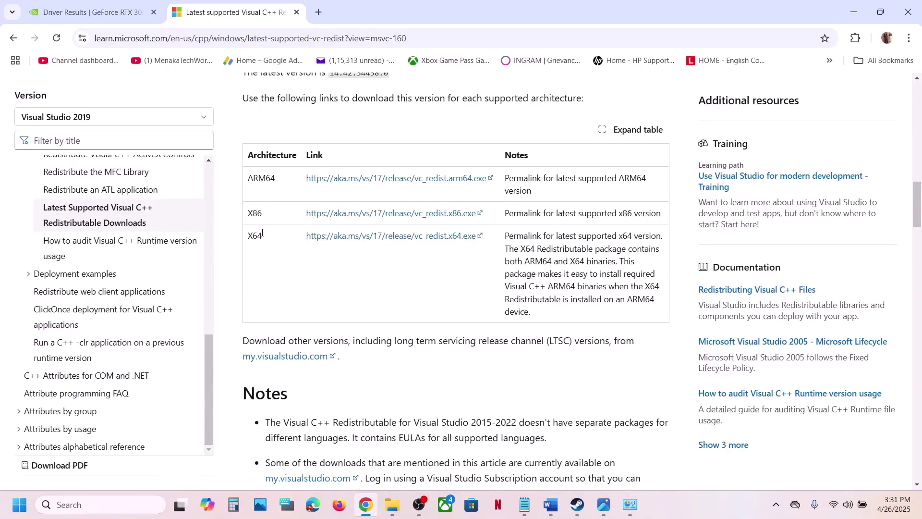
pyautogui.click(351, 215)
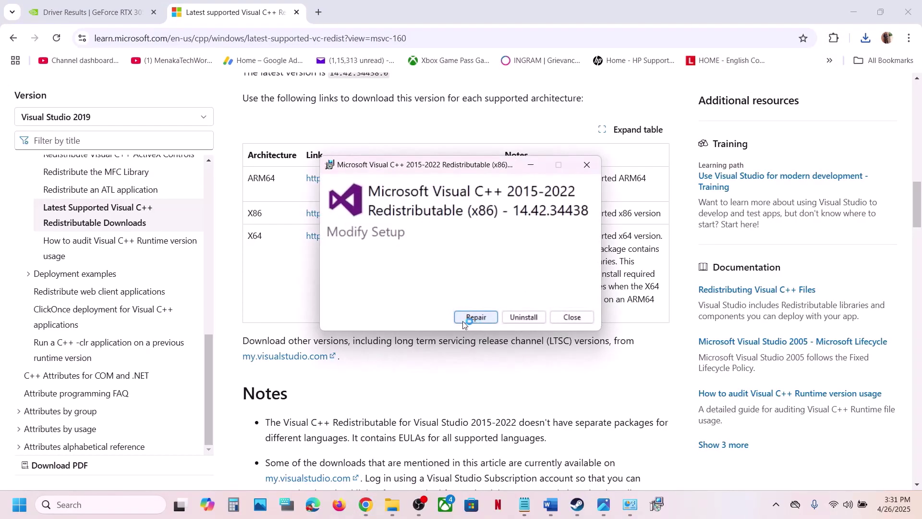
pyautogui.click(469, 317)
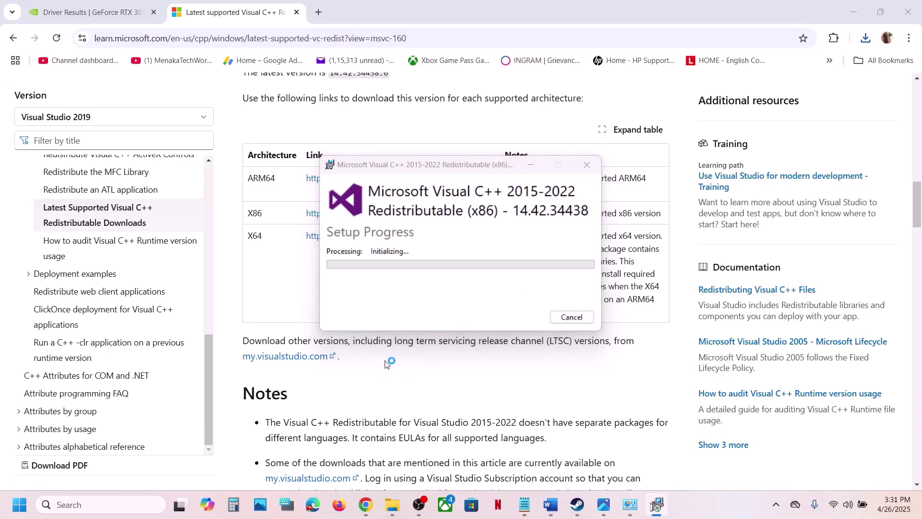
# Download the X64 Visual C++ Redistributable, run its repair, and close the x64 setup window
pyautogui.click(262, 235)
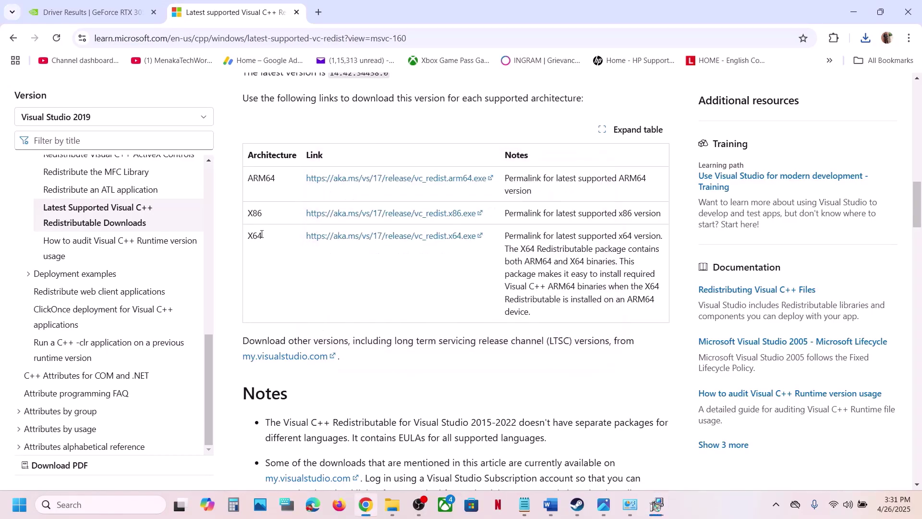
pyautogui.click(350, 236)
pyautogui.click(866, 38)
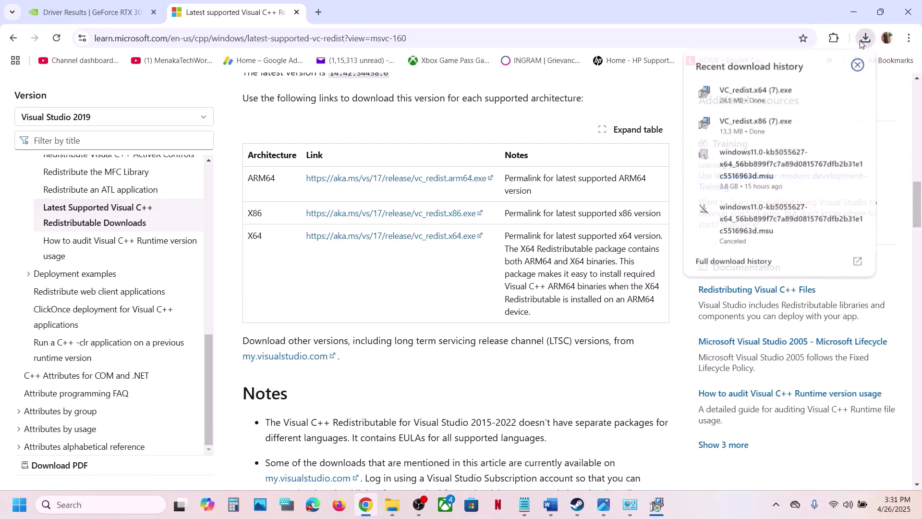
pyautogui.click(752, 97)
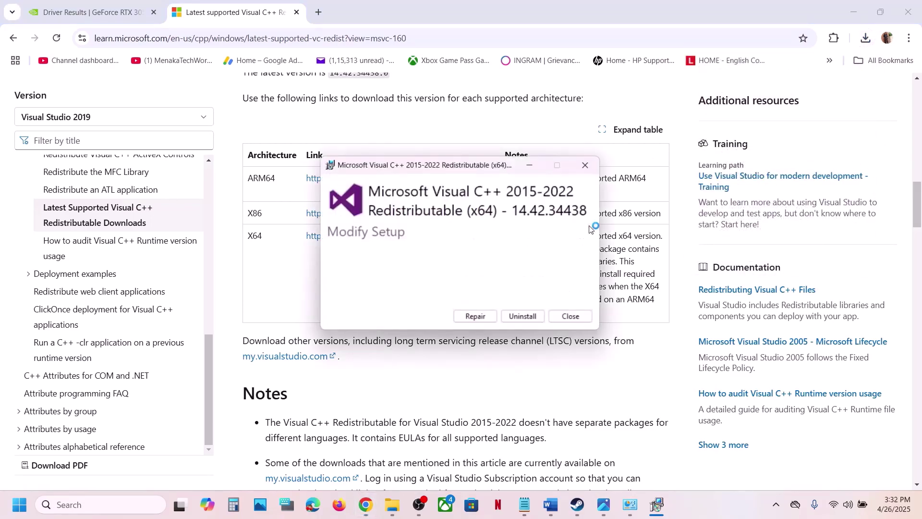
pyautogui.click(476, 318)
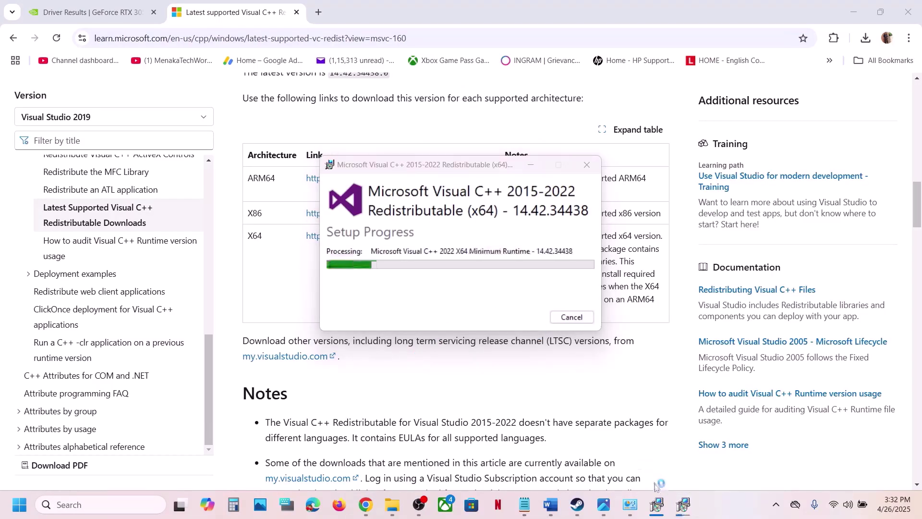
pyautogui.moveTo(456, 160); pyautogui.dragTo(730, 196)
pyautogui.click(571, 317)
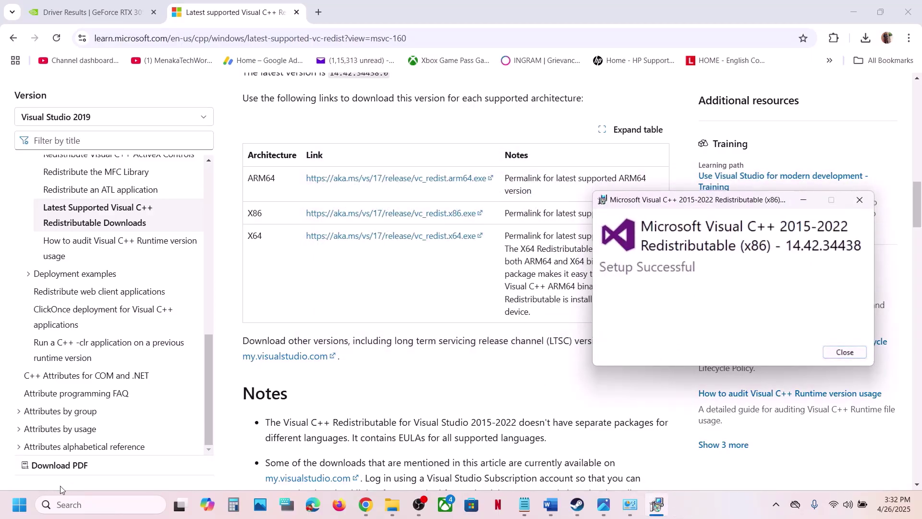
# Show the Windows power options containing Restart, then dismiss them and close the x86 redistributable setup window
pyautogui.click(19, 505)
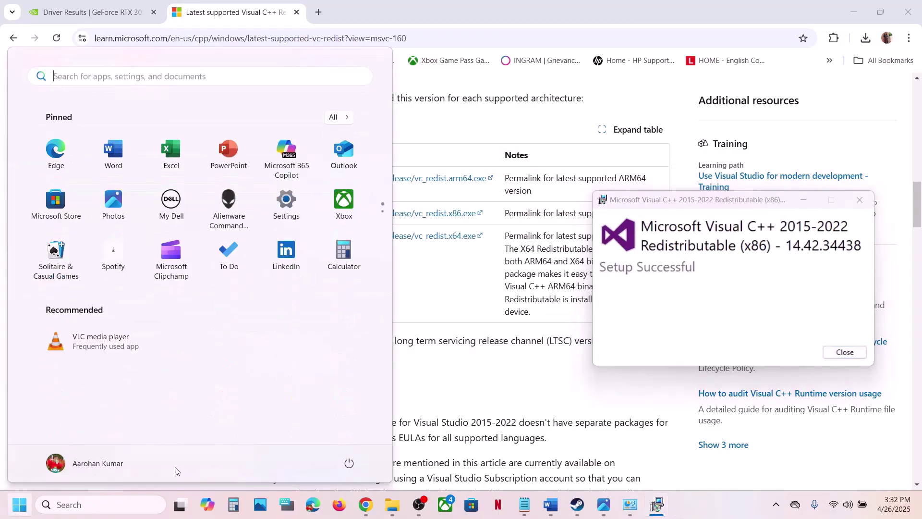
pyautogui.click(350, 463)
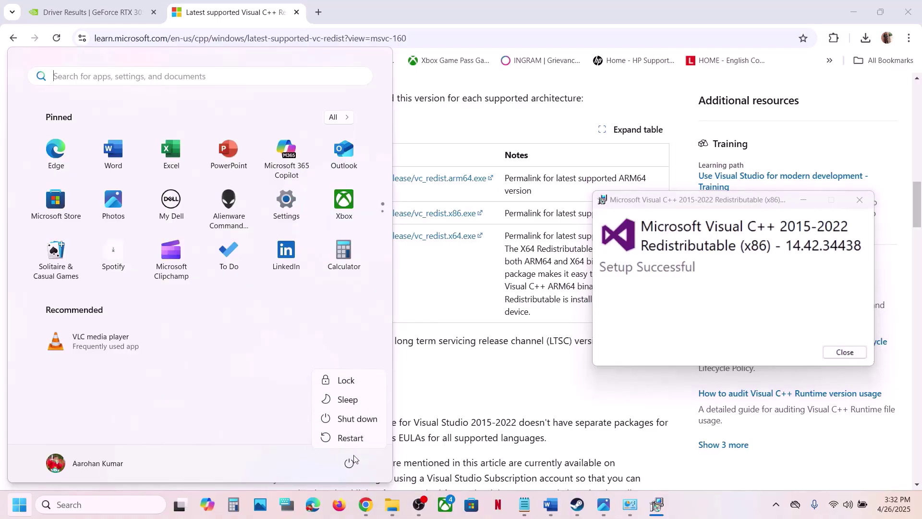
pyautogui.click(846, 349)
pyautogui.click(846, 350)
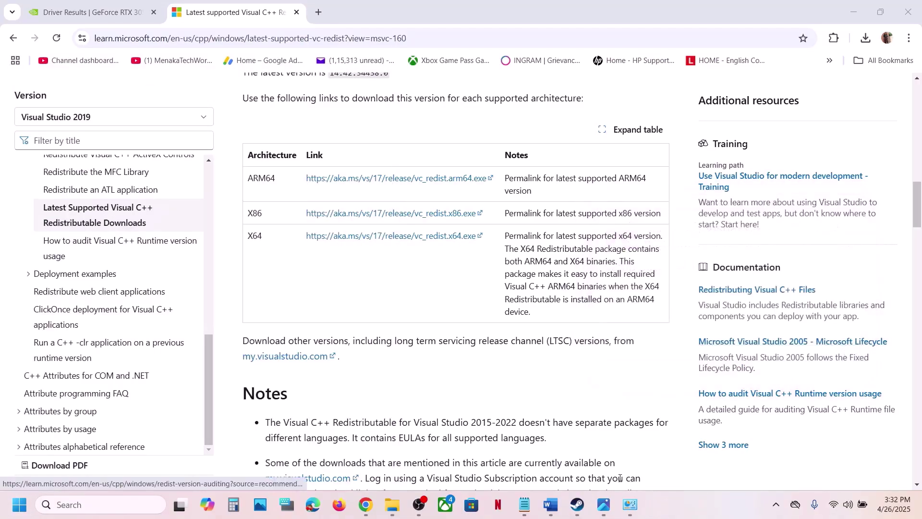
# Return to the Word guide and move on past Step 15 to the following troubleshooting step
pyautogui.click(577, 505)
pyautogui.click(552, 506)
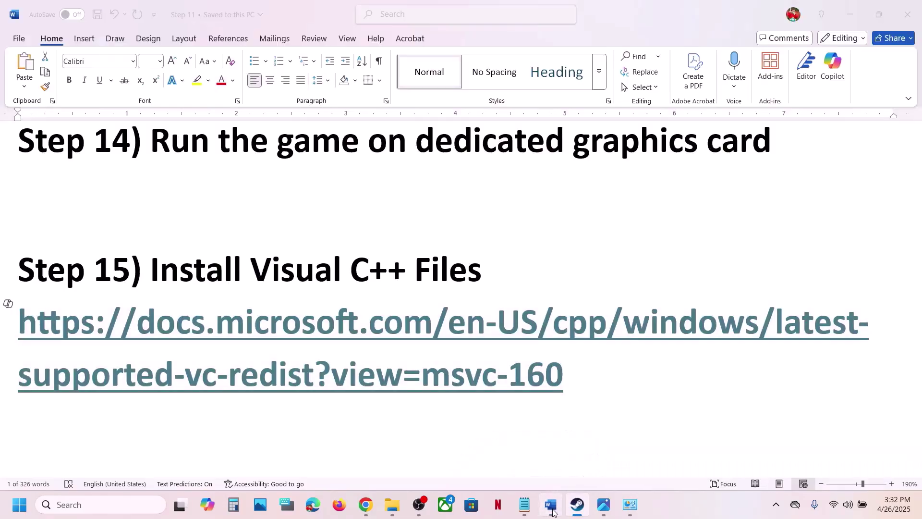
pyautogui.scroll(-2, 436, 368)
pyautogui.scroll(-2, 436, 367)
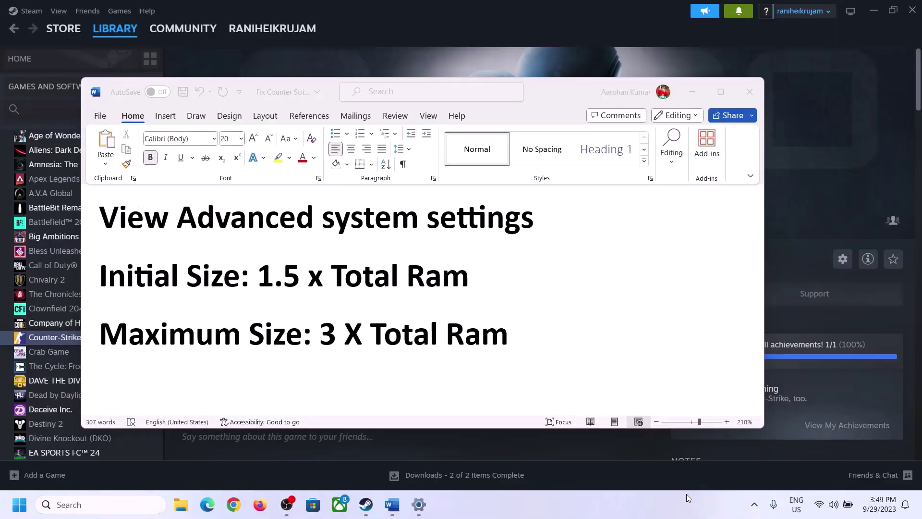
# Copy "View Advanced system settings" from the guide, search Windows for it and open the matching System Properties window
pyautogui.click(139, 224)
pyautogui.moveTo(109, 222); pyautogui.dragTo(519, 223)
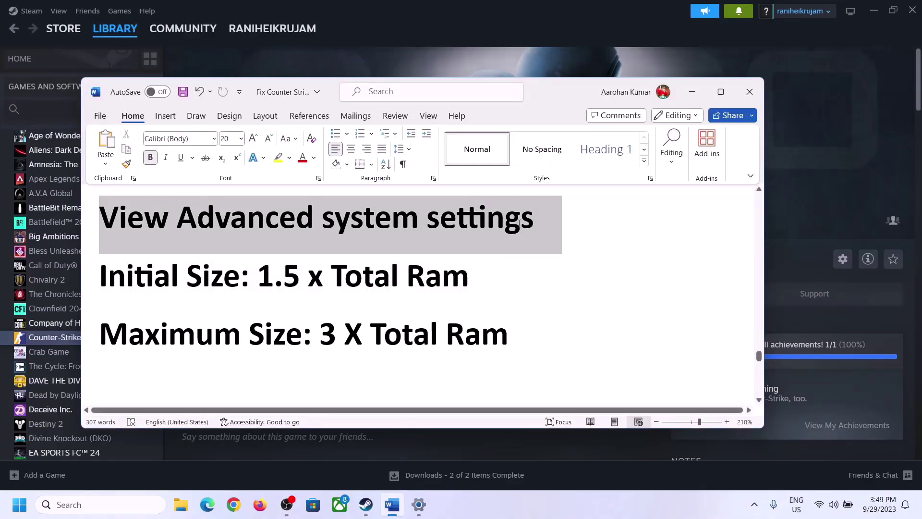
pyautogui.hotkey('ctrl', 'c')
pyautogui.click(96, 505)
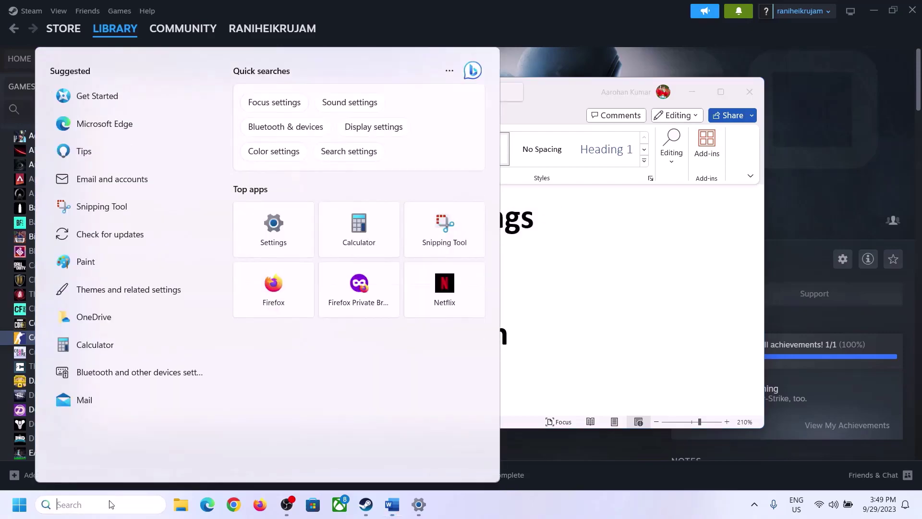
pyautogui.hotkey('ctrl', 'v')
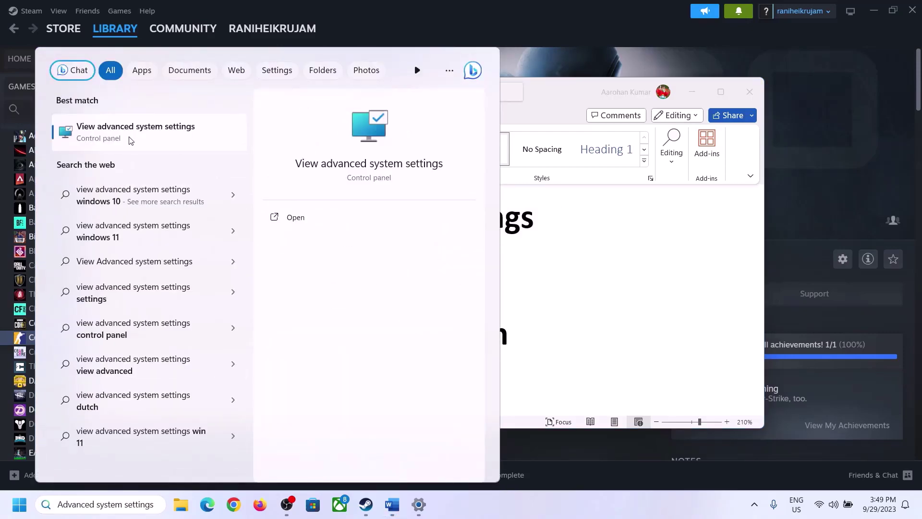
pyautogui.click(132, 140)
pyautogui.moveTo(192, 93); pyautogui.dragTo(411, 165)
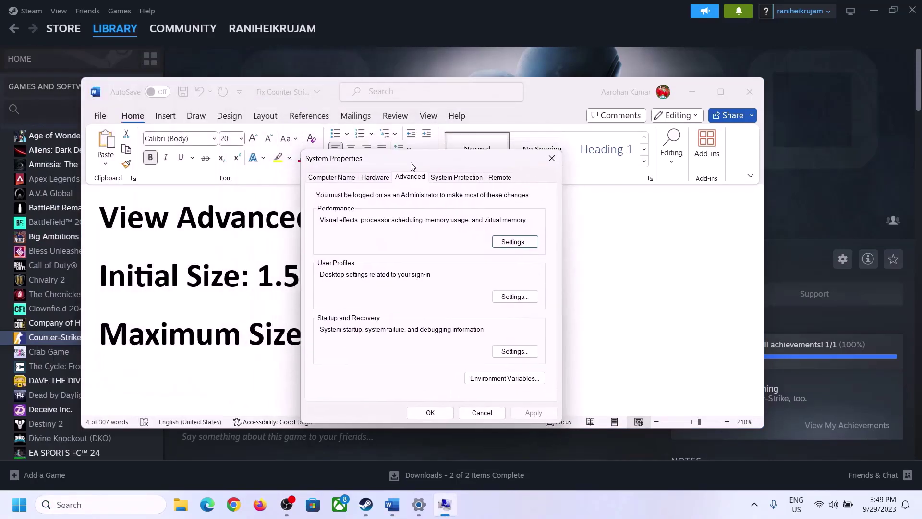
# Open the virtual memory settings from the advanced performance options and disable automatic paging file size management for all drives
pyautogui.click(517, 244)
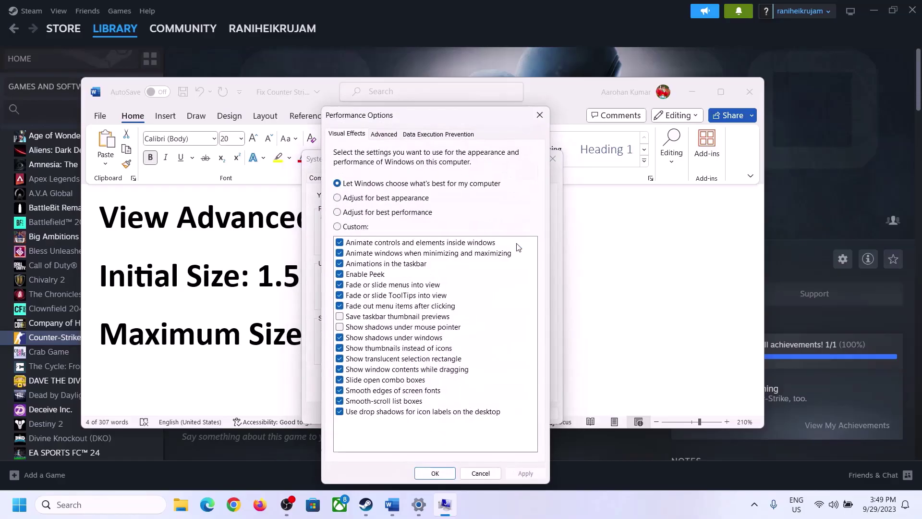
pyautogui.click(386, 135)
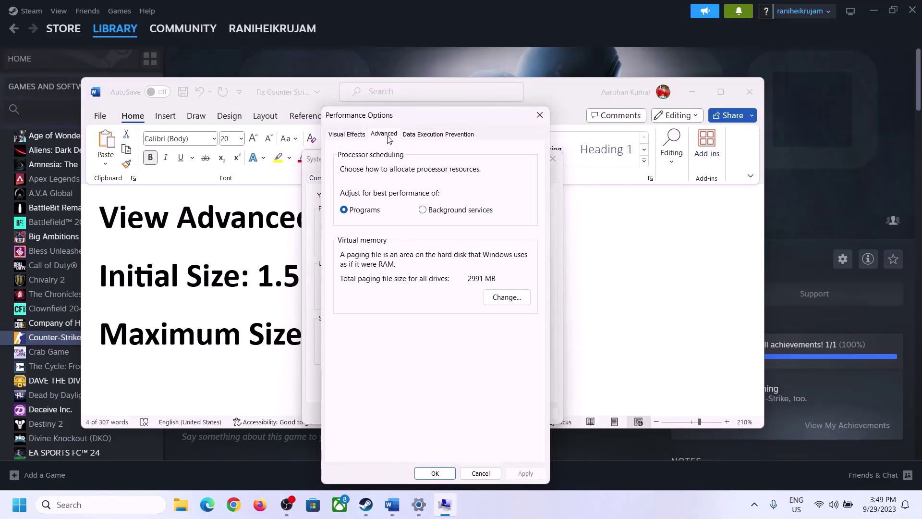
pyautogui.click(512, 299)
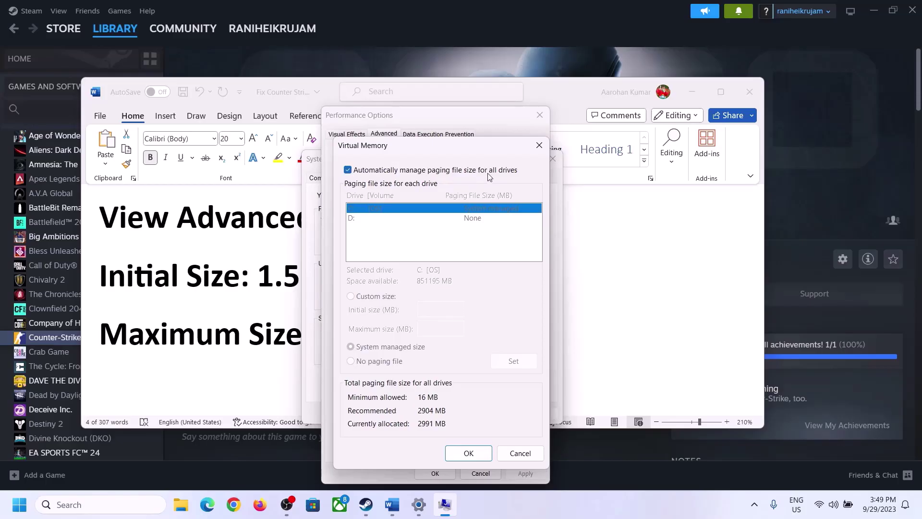
pyautogui.click(348, 169)
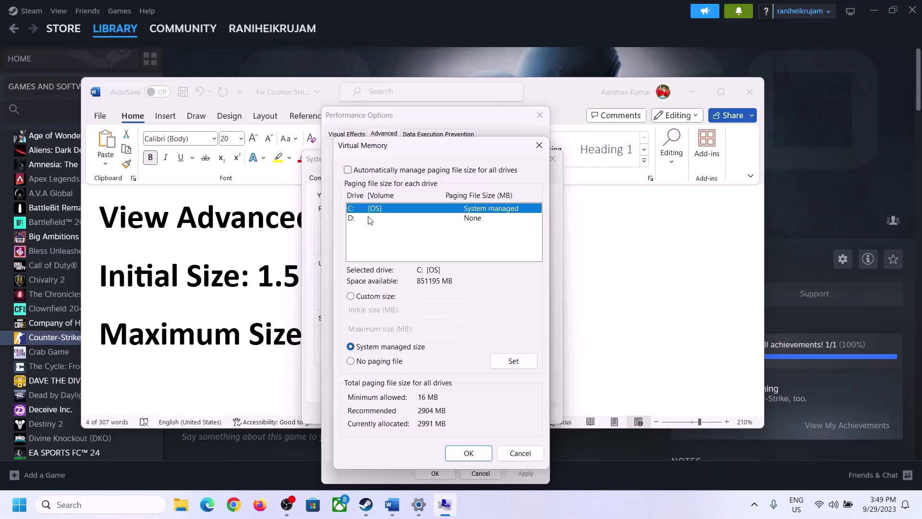